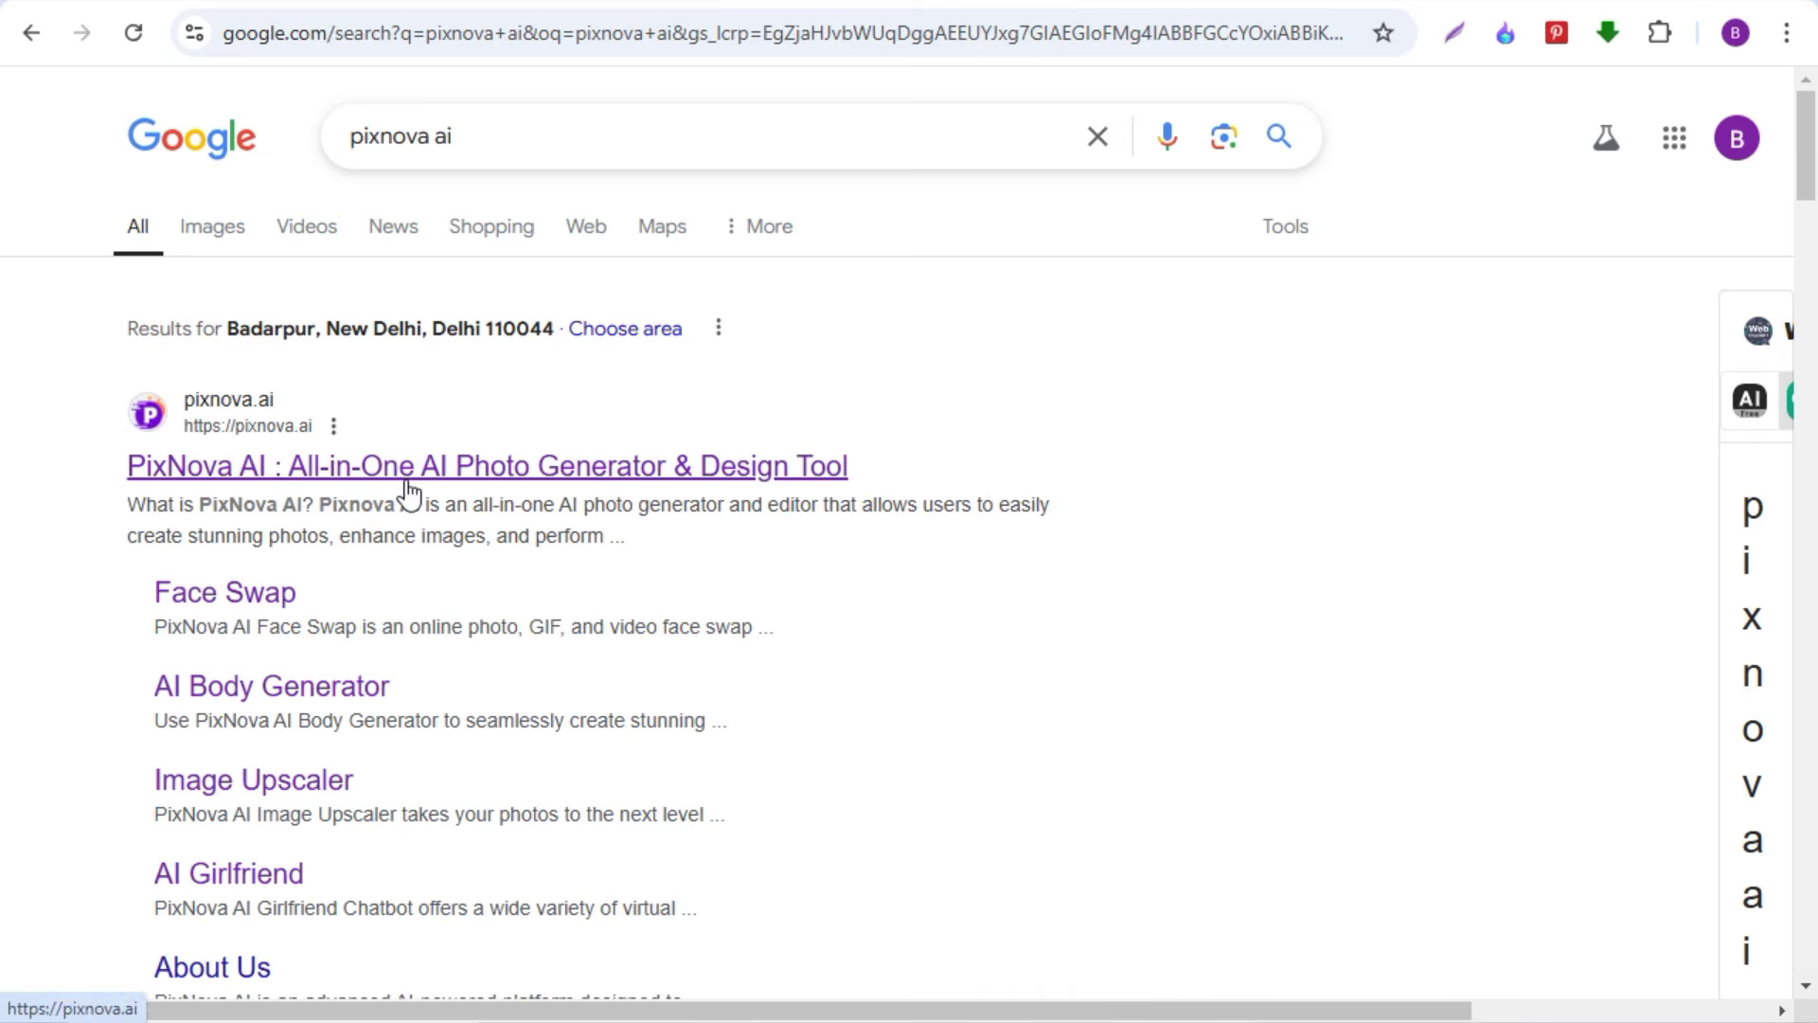
- Open the pixnova.ai website from the search results and go to its AI Face Swap tool
click(408, 485)
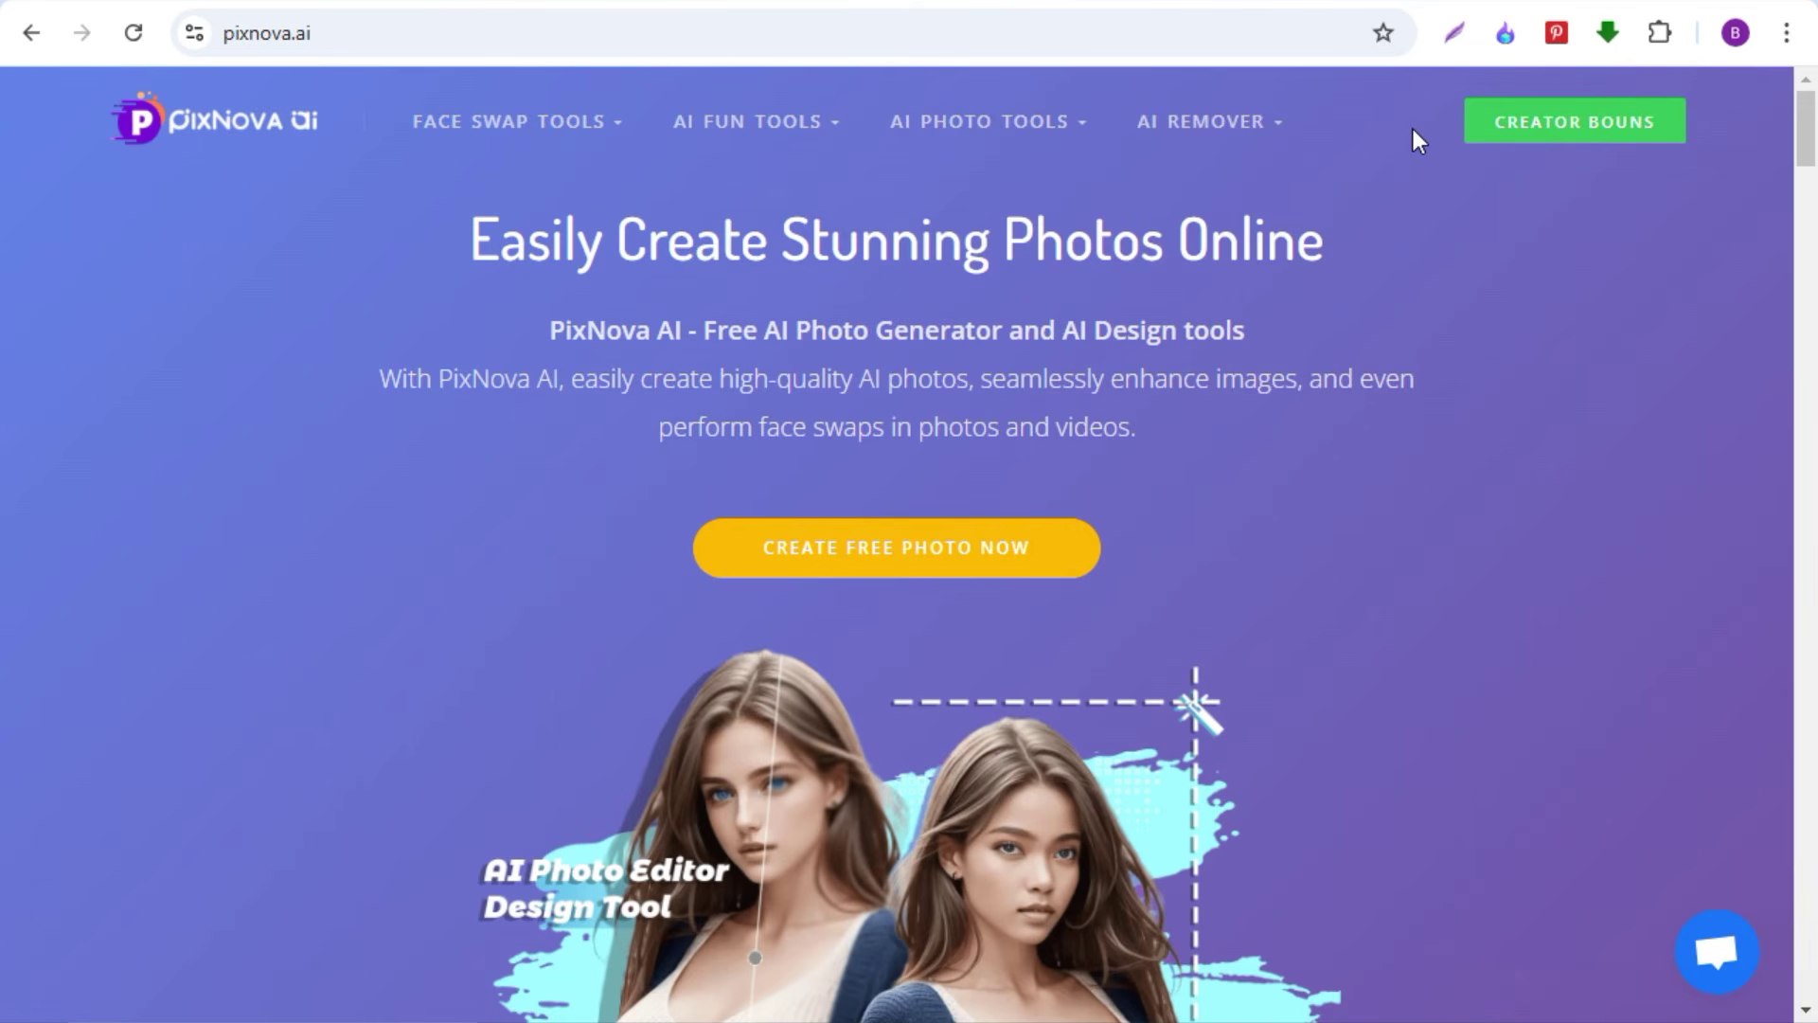
mouse_move(407, 128)
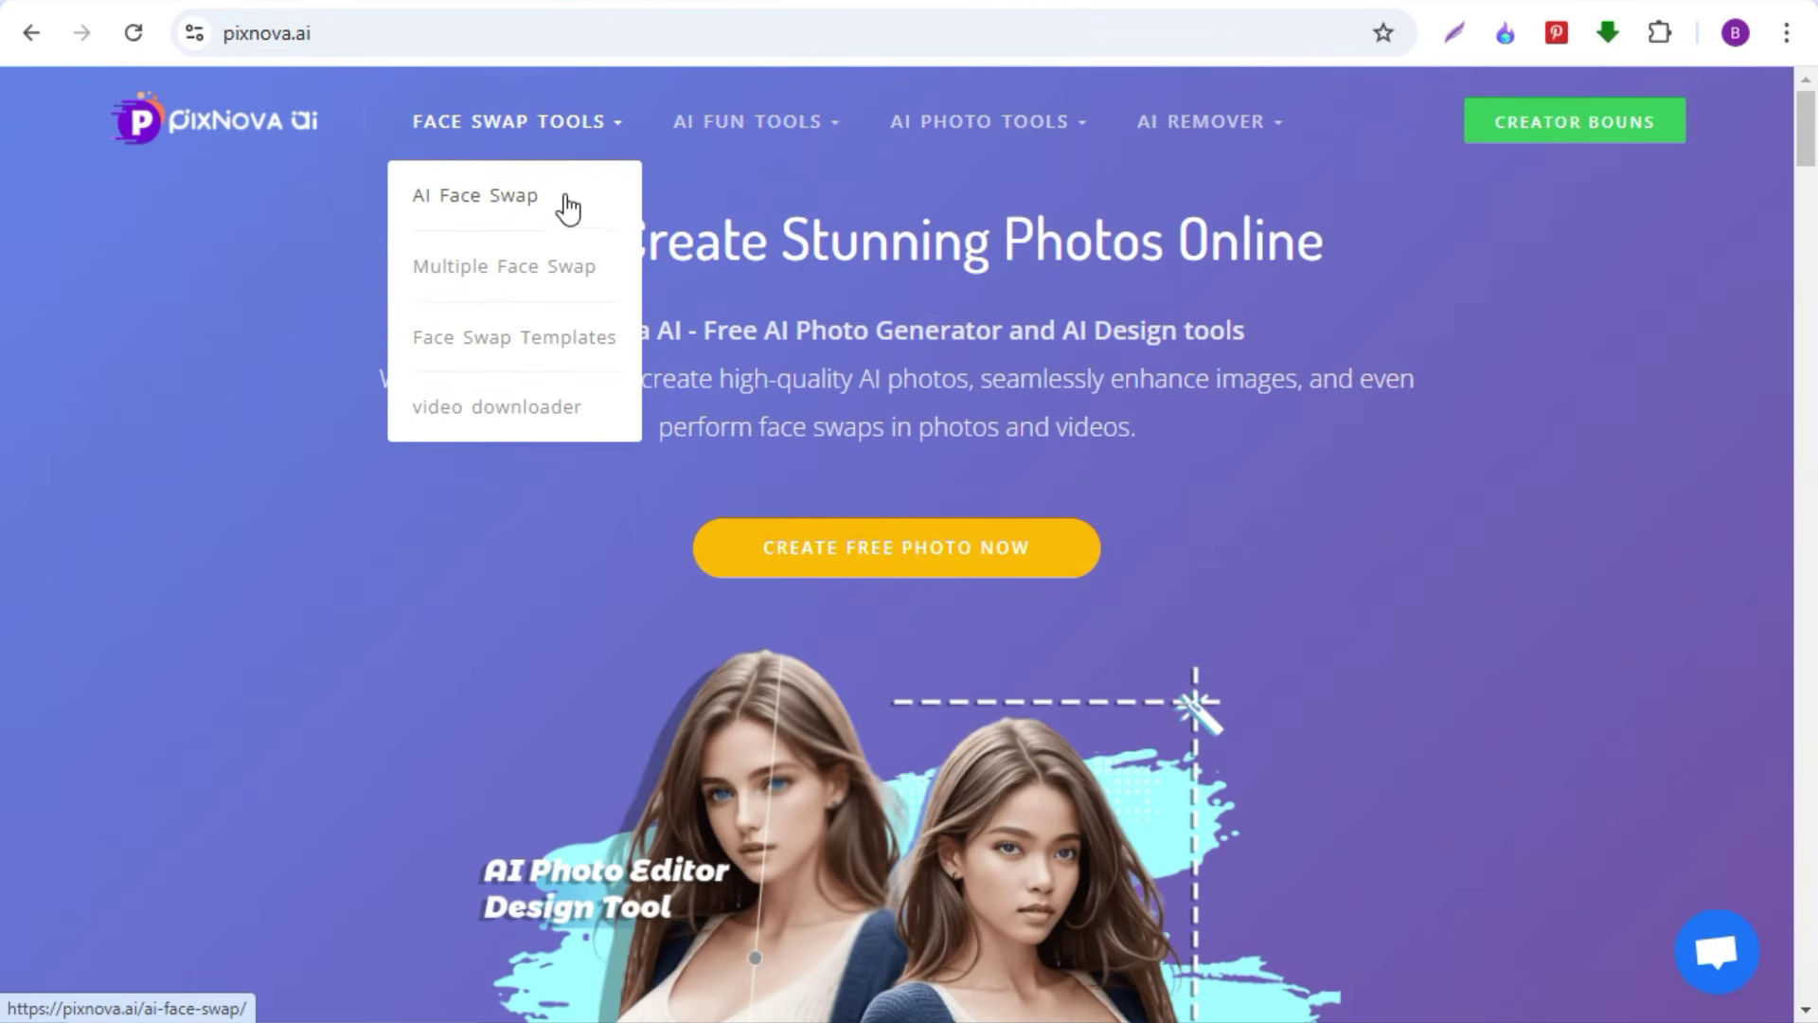
click(516, 200)
scroll(864, 370, down, 10)
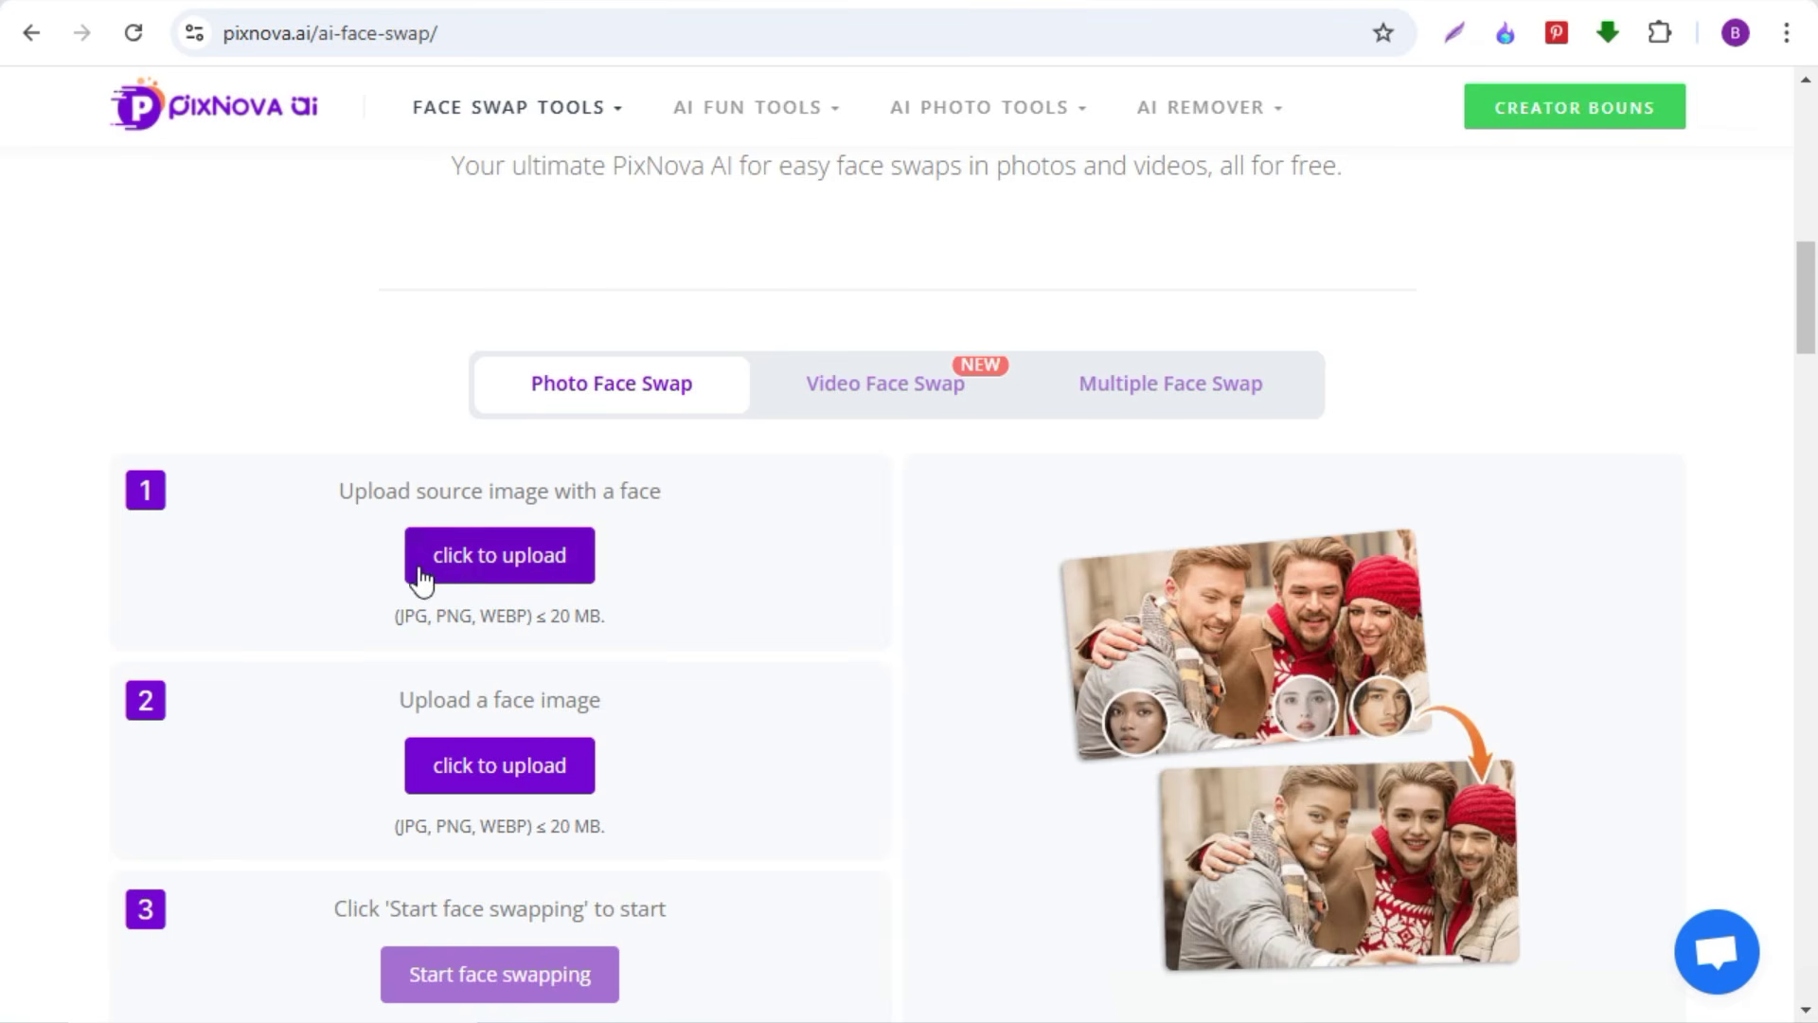
- Upload the cream-sari photo "ras" as the source image and the portrait in the yellow sari as the face image
click(497, 554)
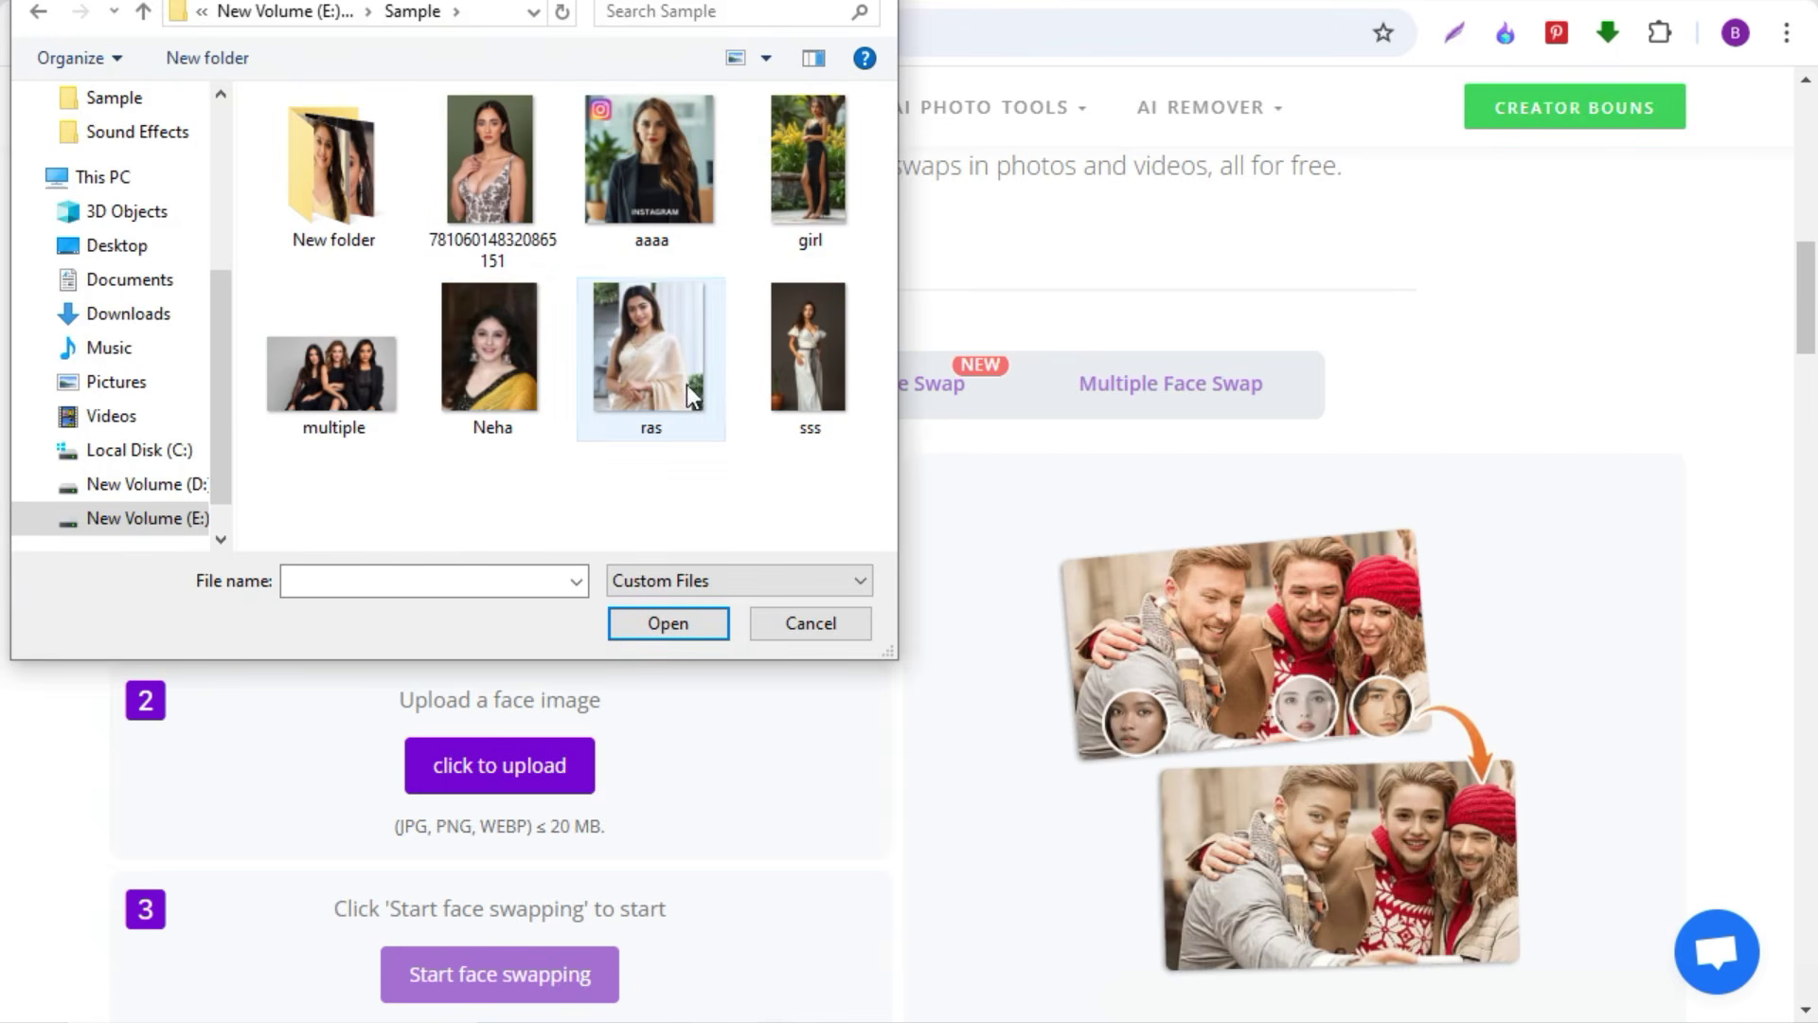
click(685, 385)
click(680, 629)
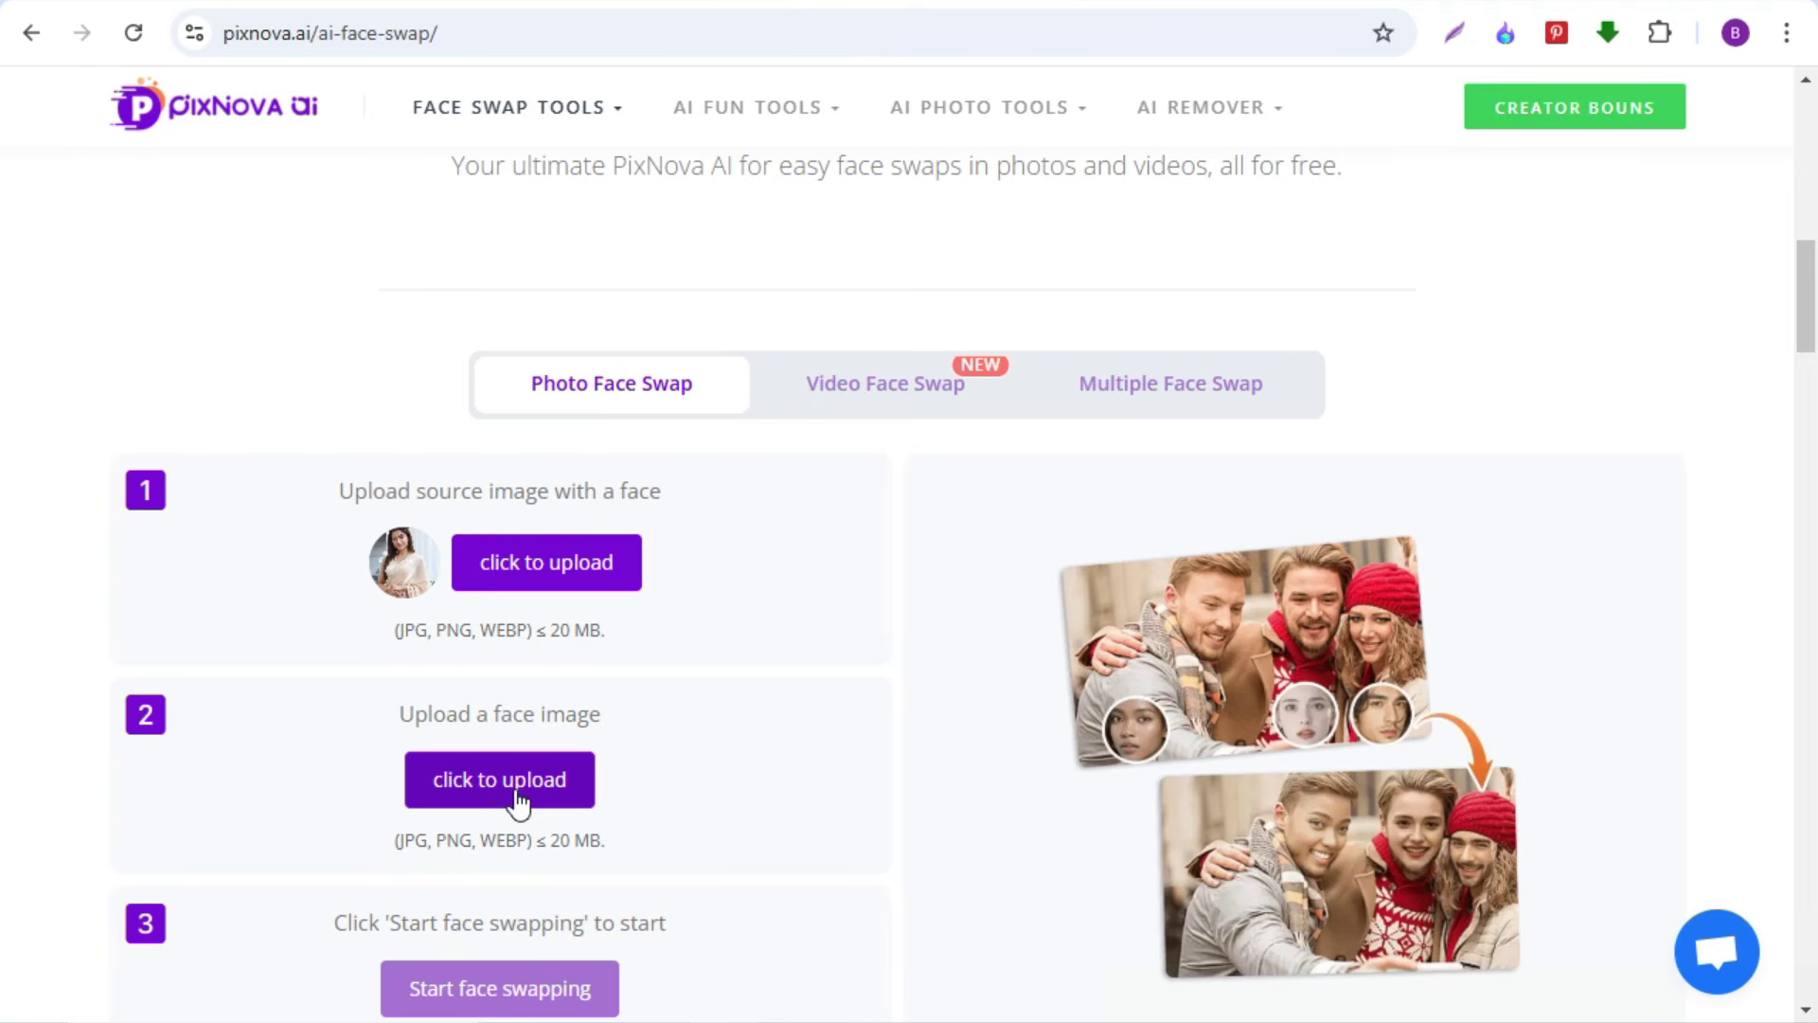
click(496, 780)
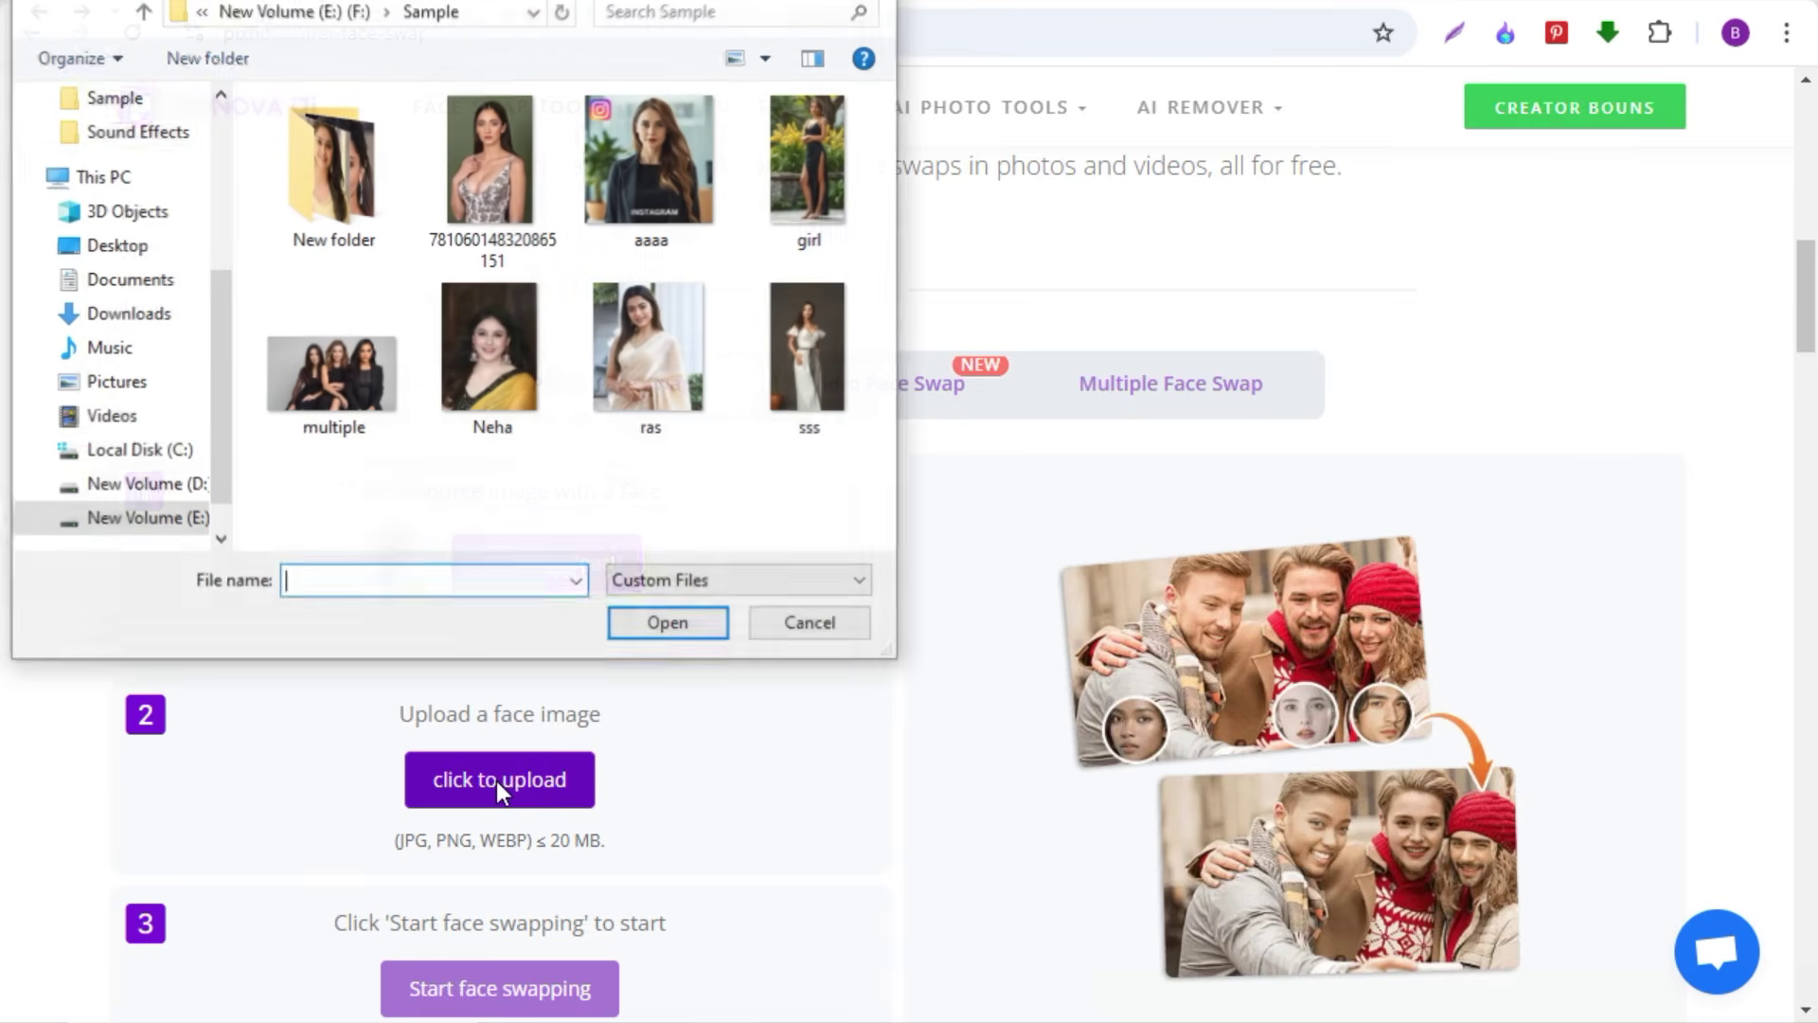
click(478, 358)
click(667, 623)
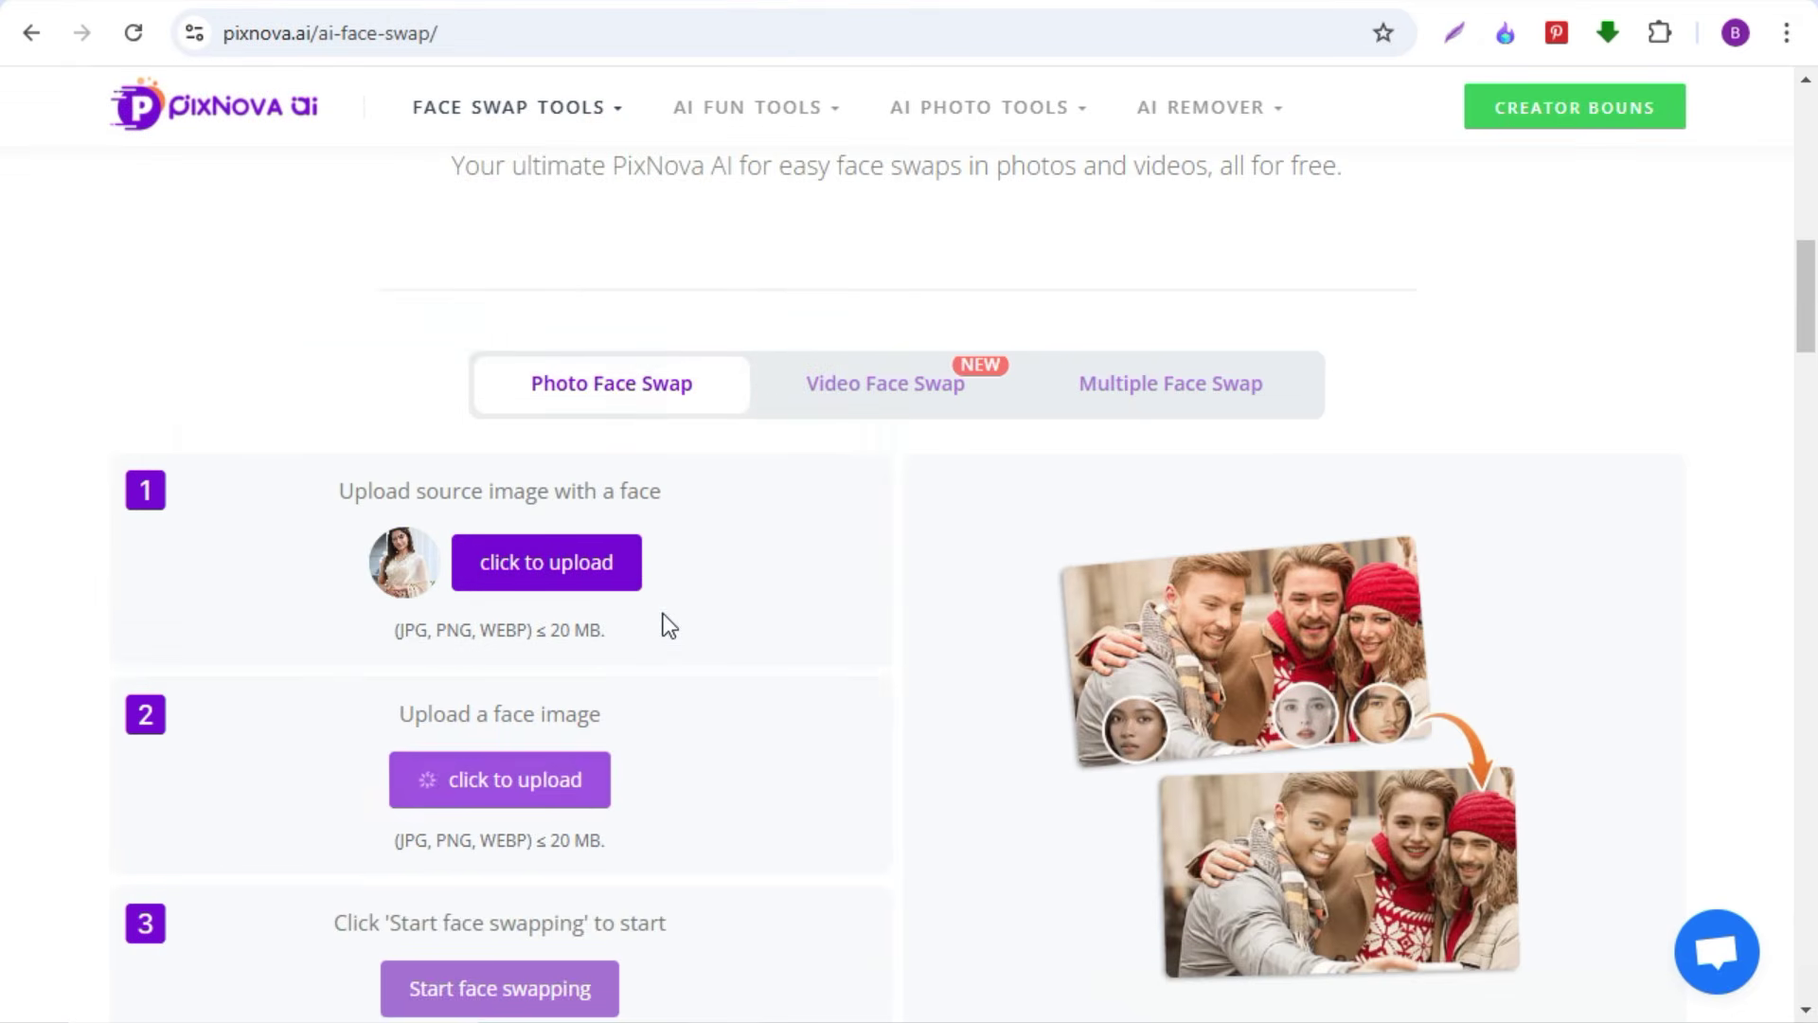
- Run the photo face swap, inspect the swapped image and download it
scroll(467, 838, down, 1)
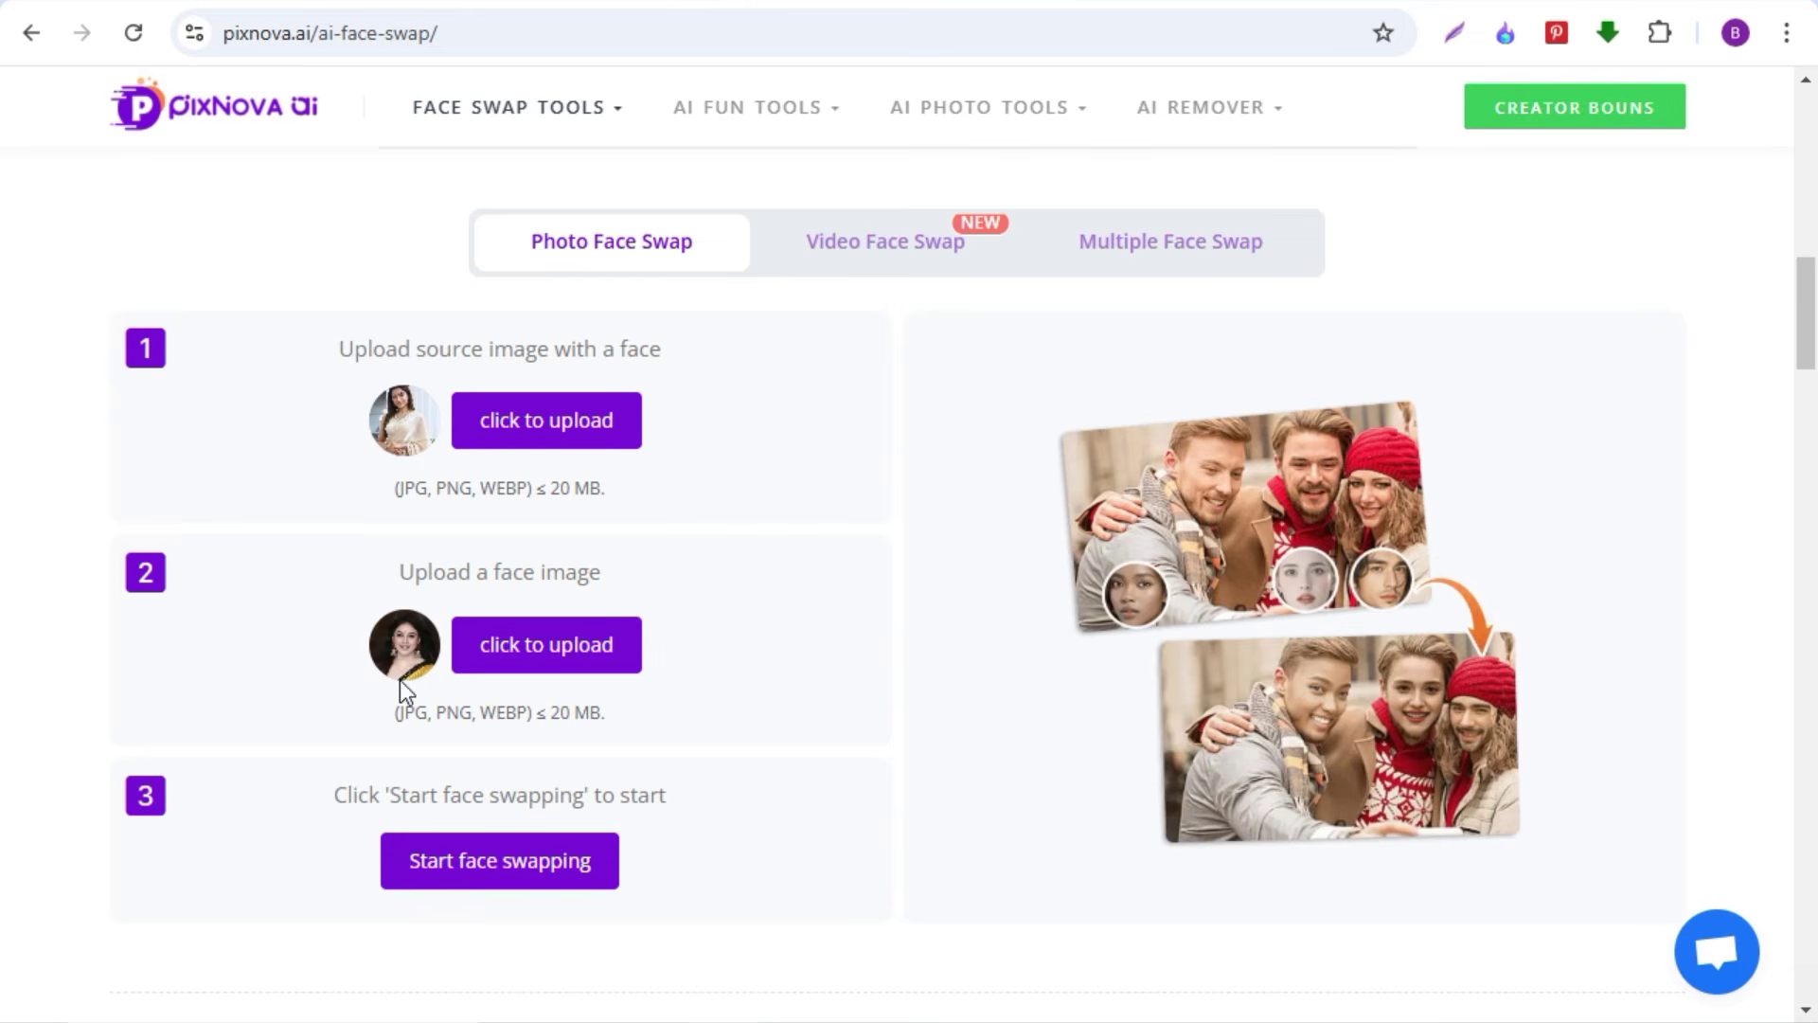
click(510, 873)
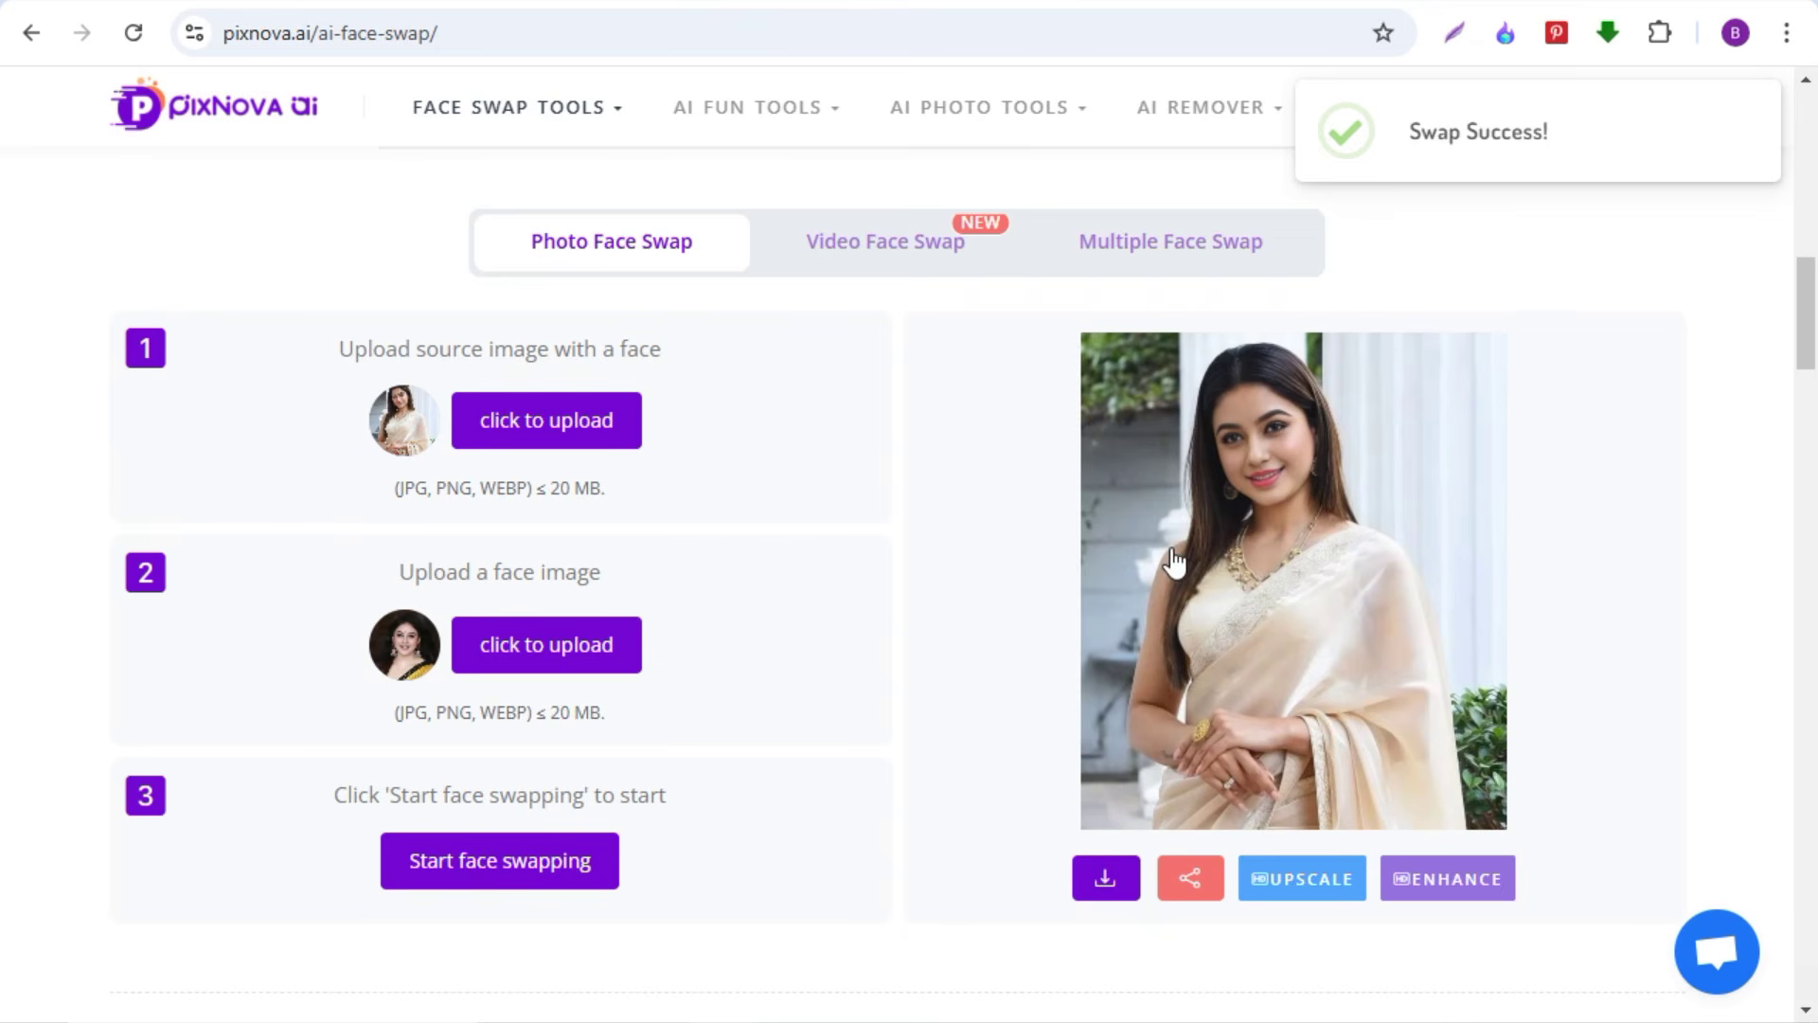
click(1246, 568)
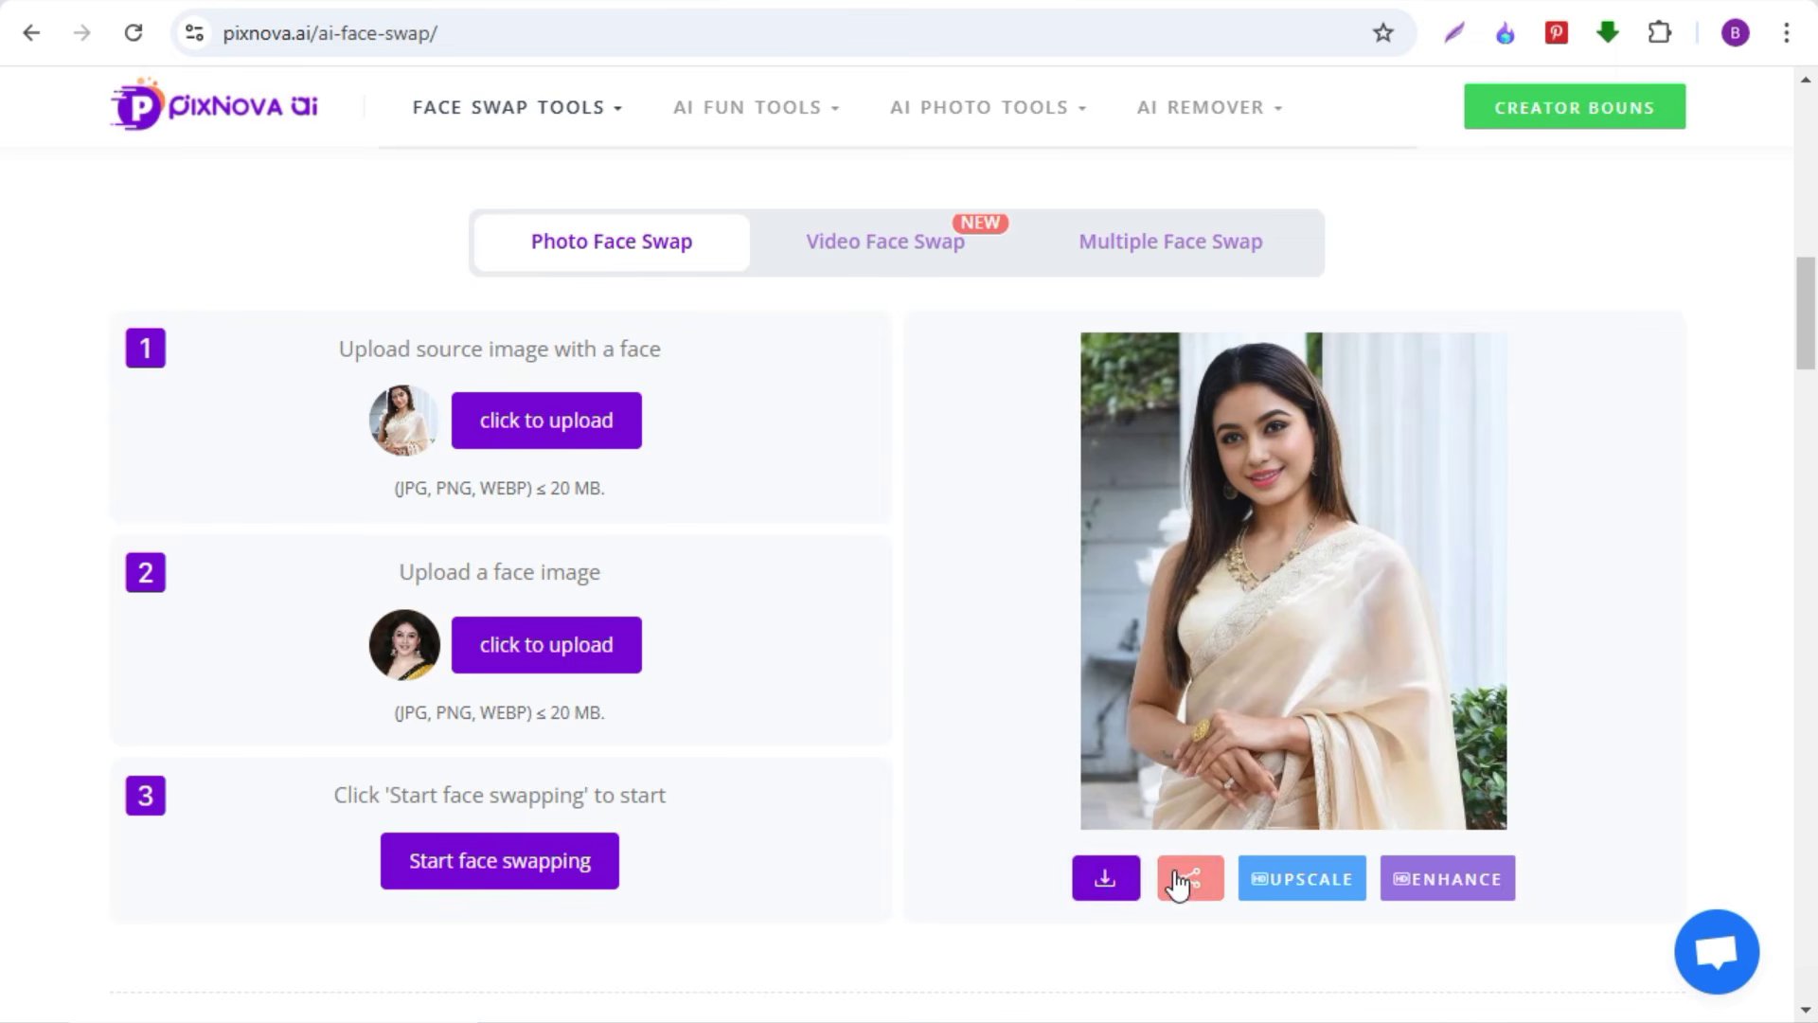
click(1103, 881)
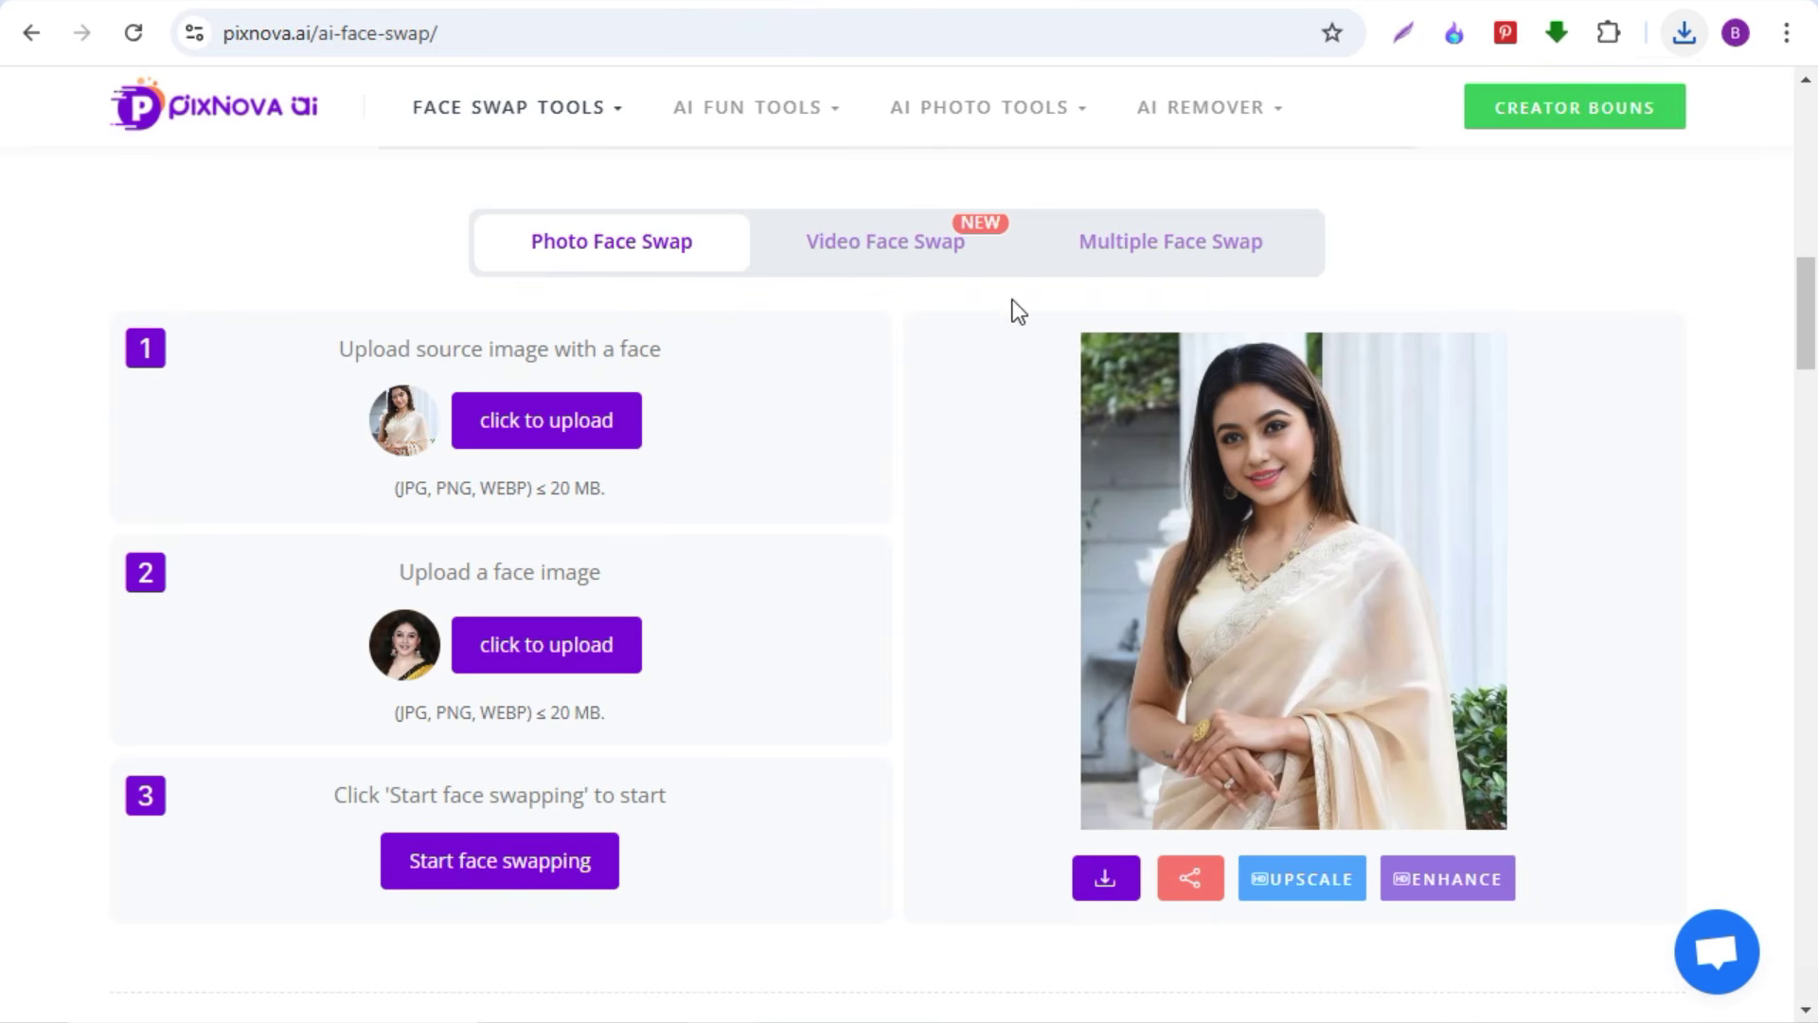
- Switch to Multiple Face Swap and upload the group photo "multiple" as the original image
click(1172, 254)
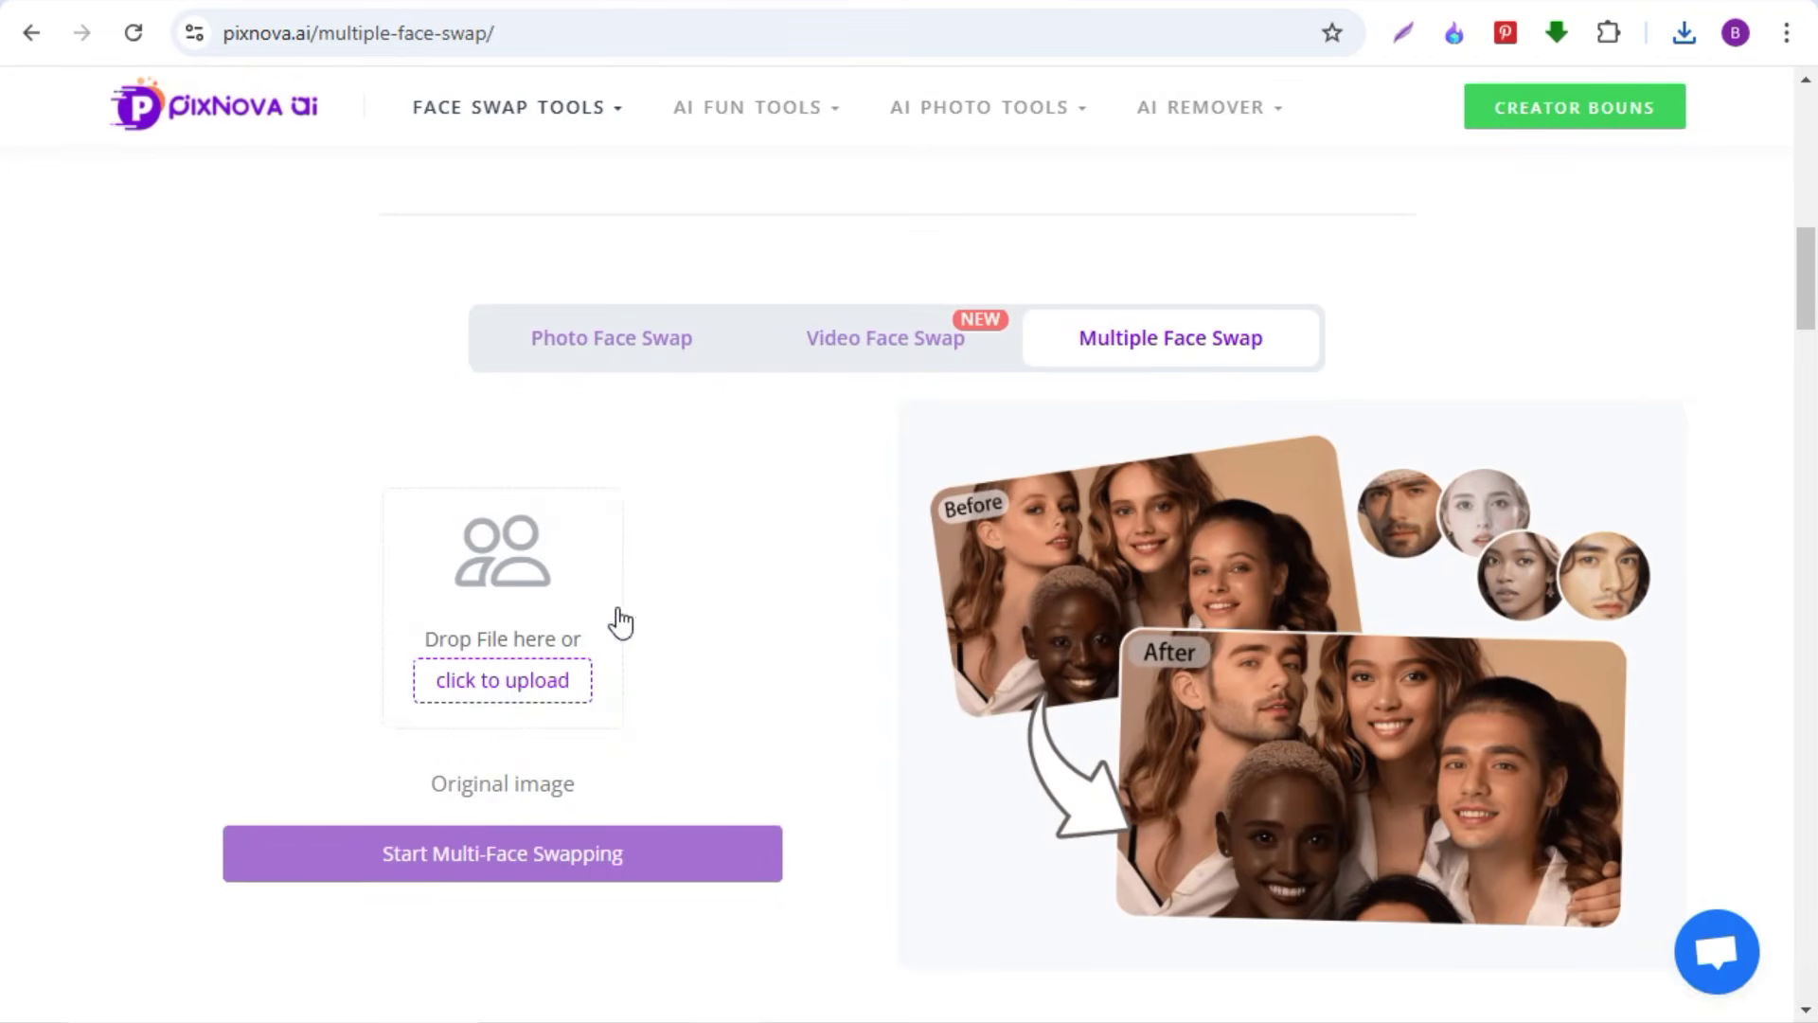
click(493, 703)
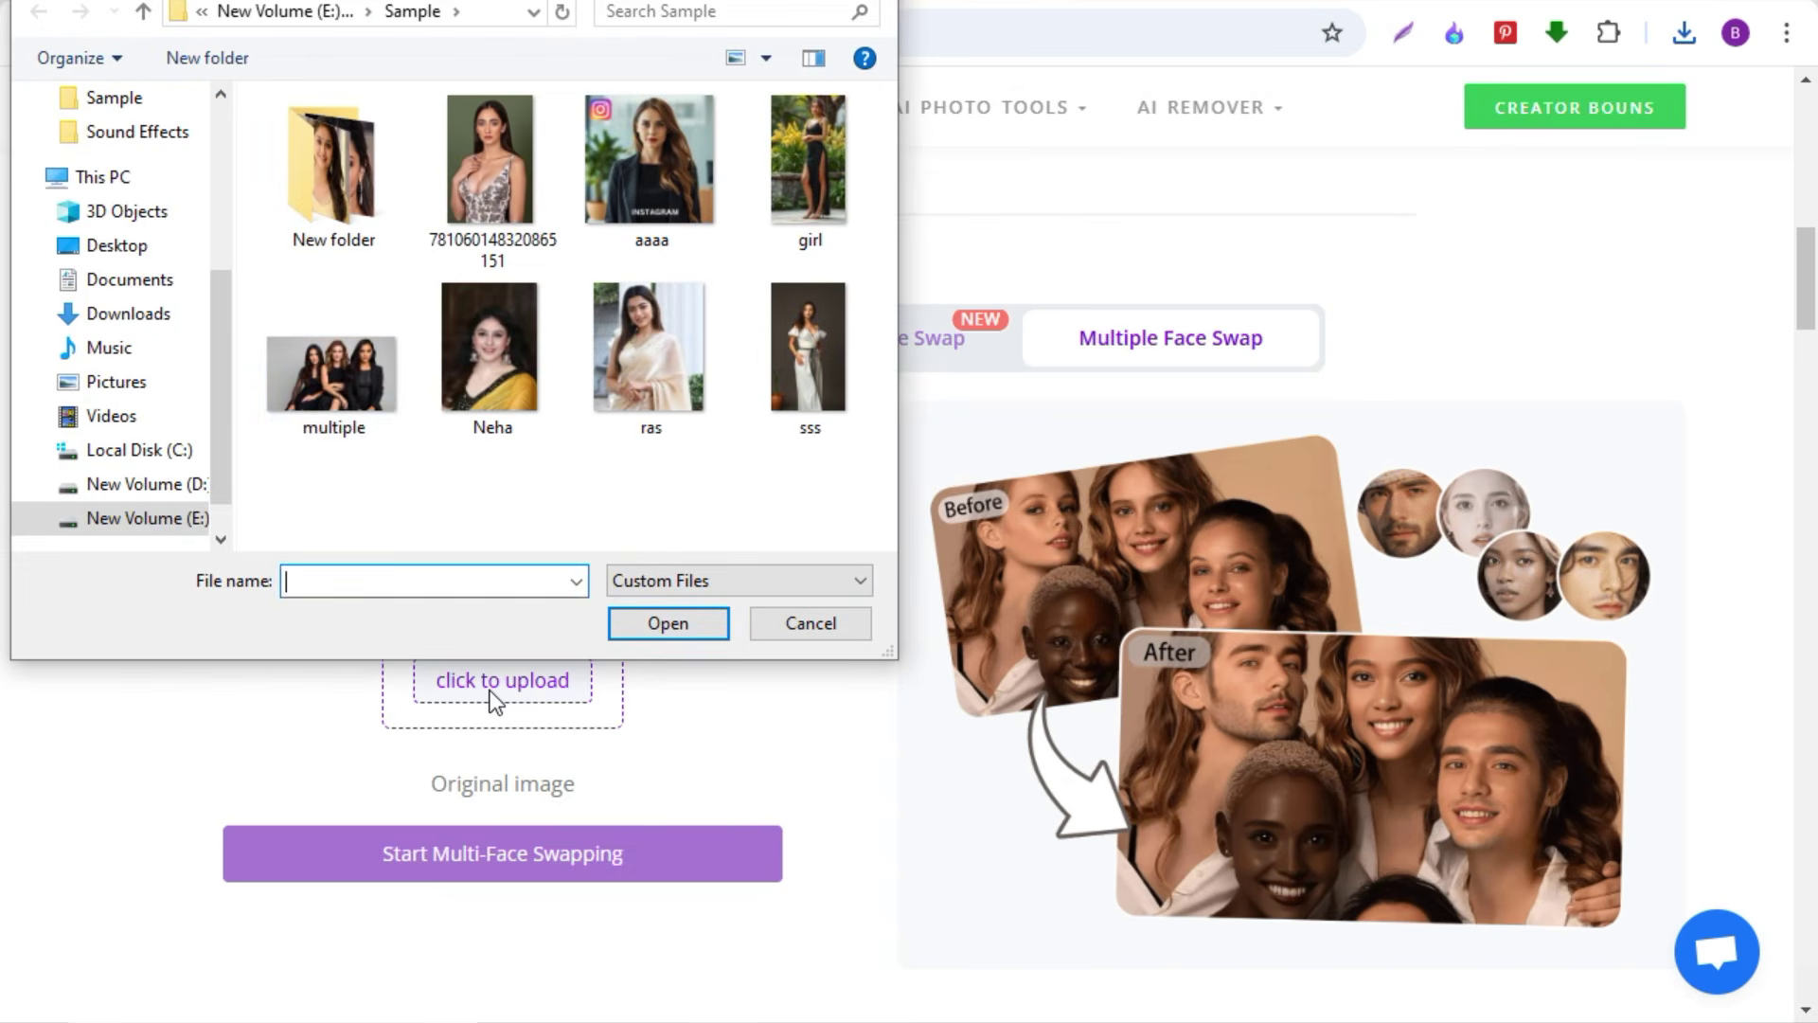
click(345, 393)
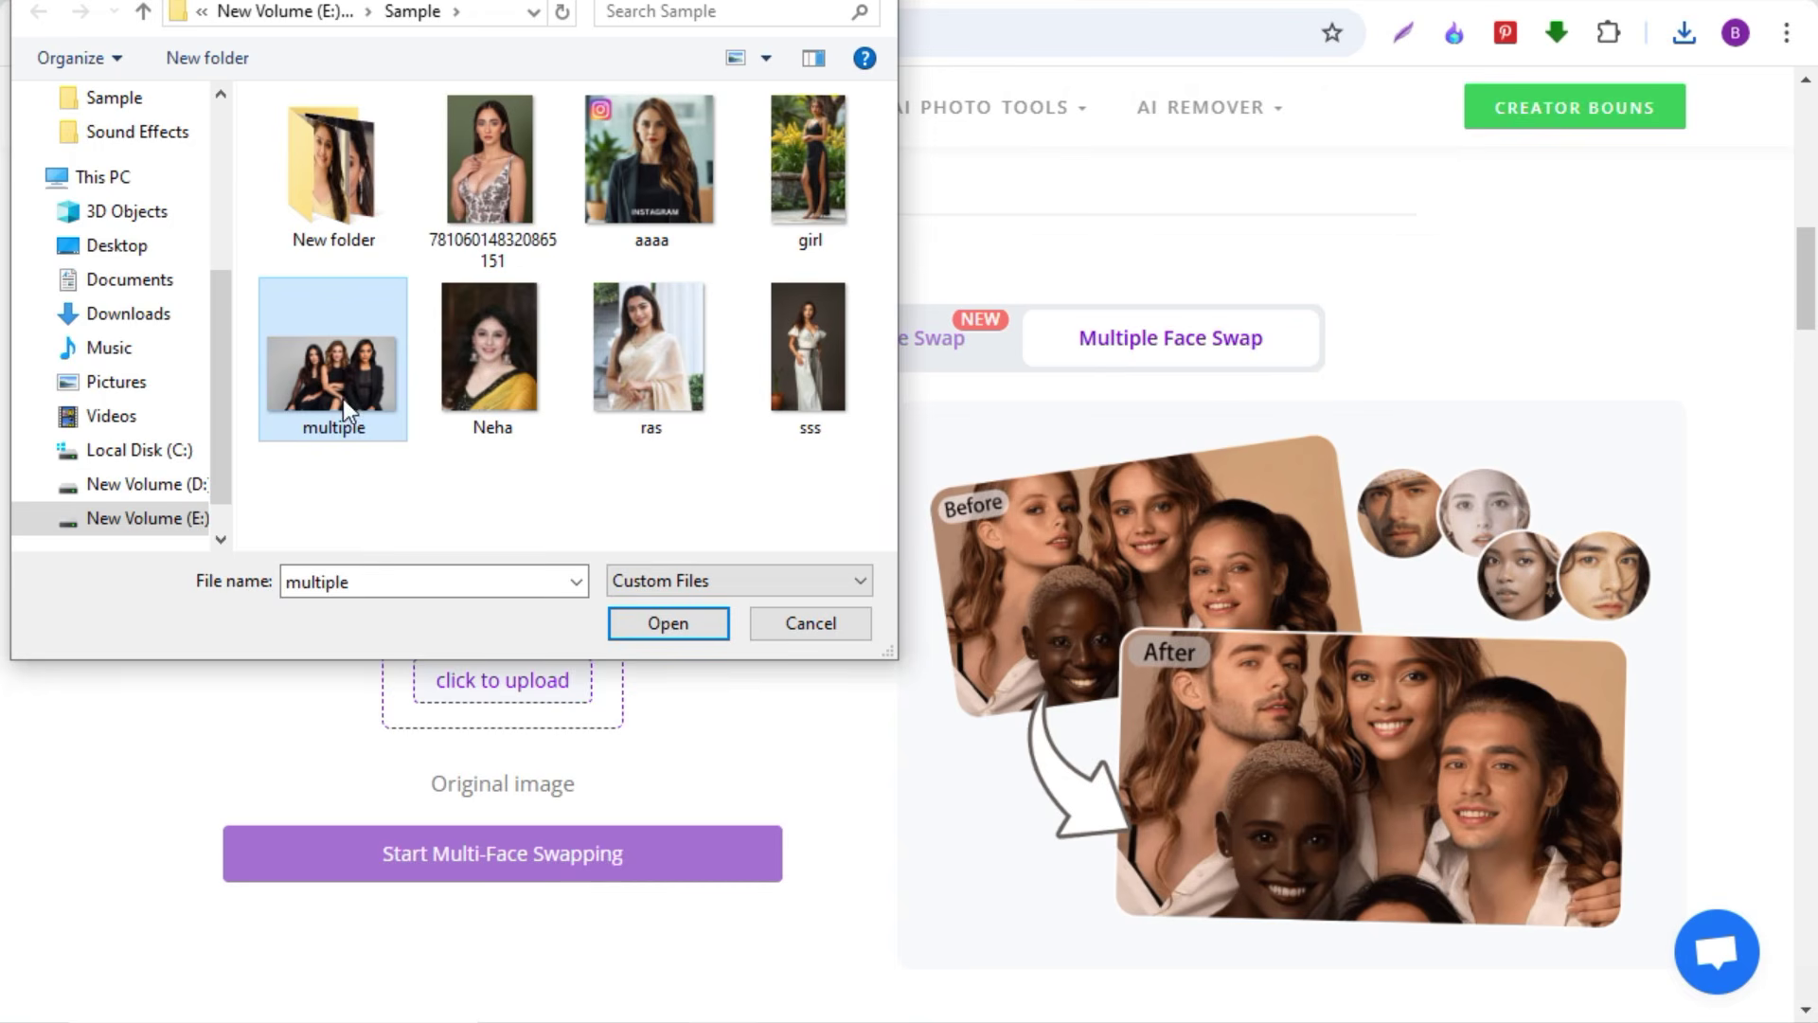
click(682, 623)
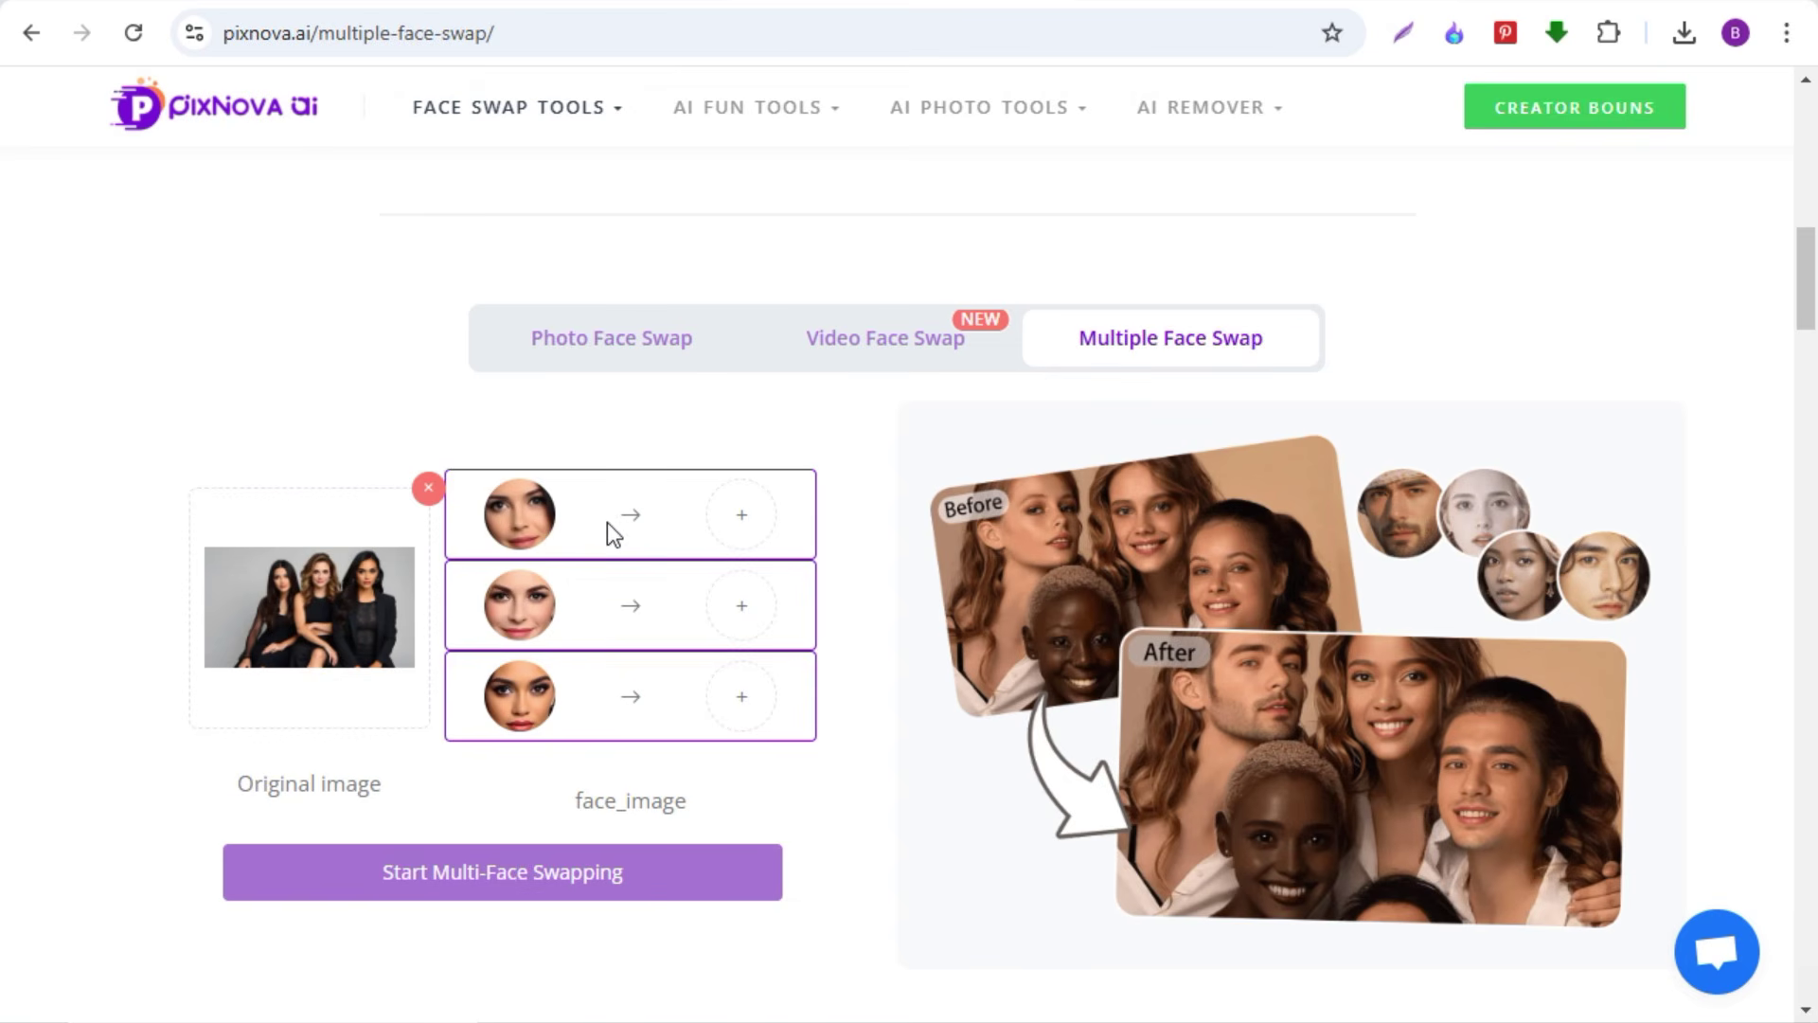
- Assign the yellow-outfit, red-dress and cream-dress portraits from New folder to the first, second and third detected faces
click(740, 530)
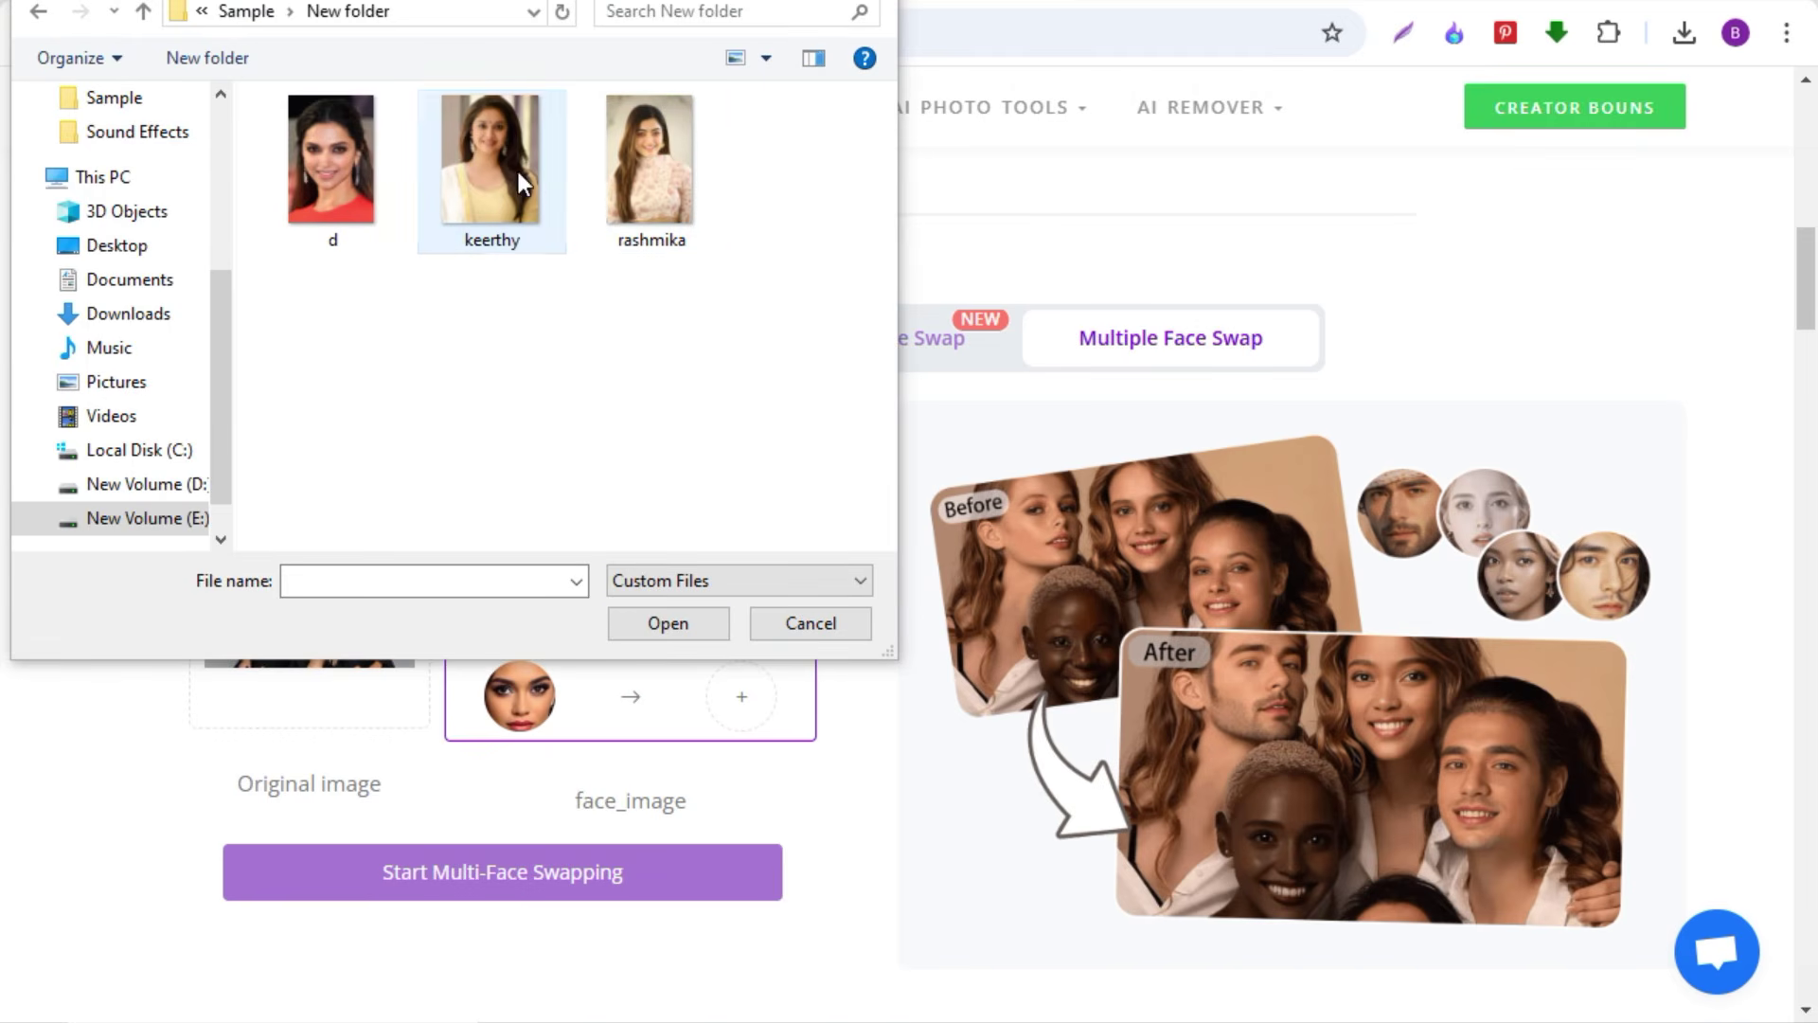
click(518, 172)
click(707, 617)
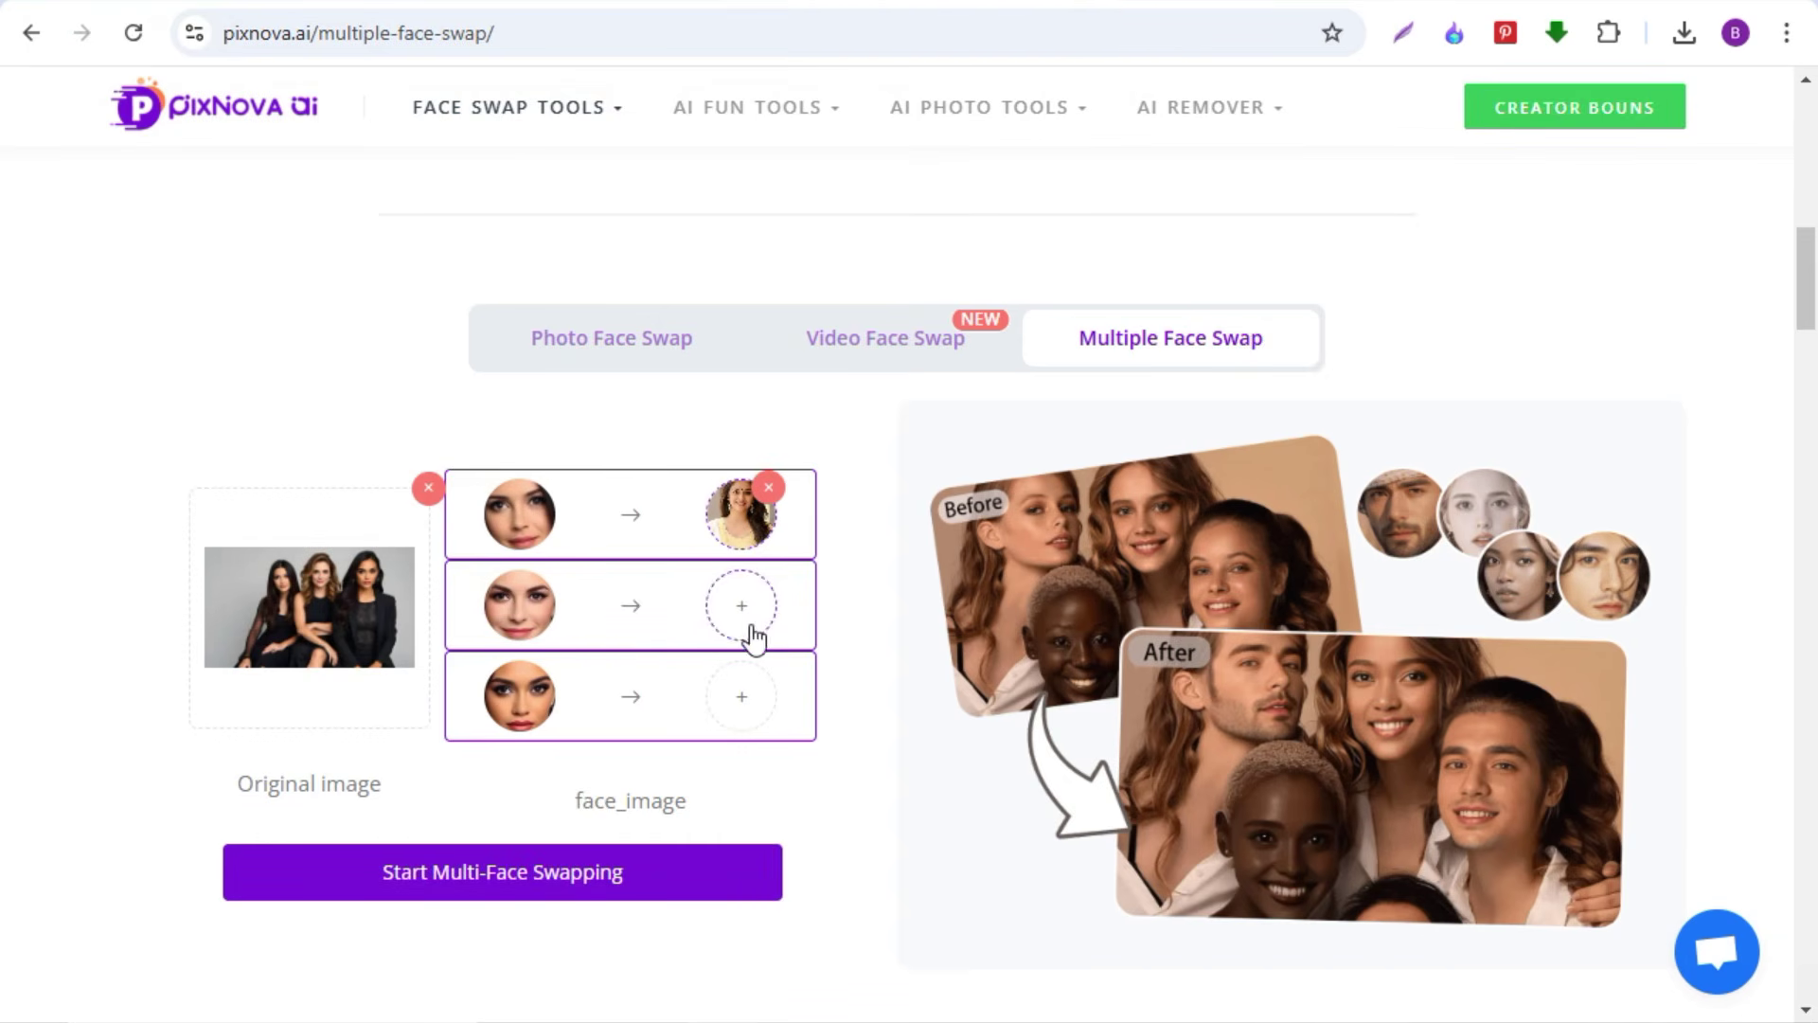
click(740, 612)
click(316, 172)
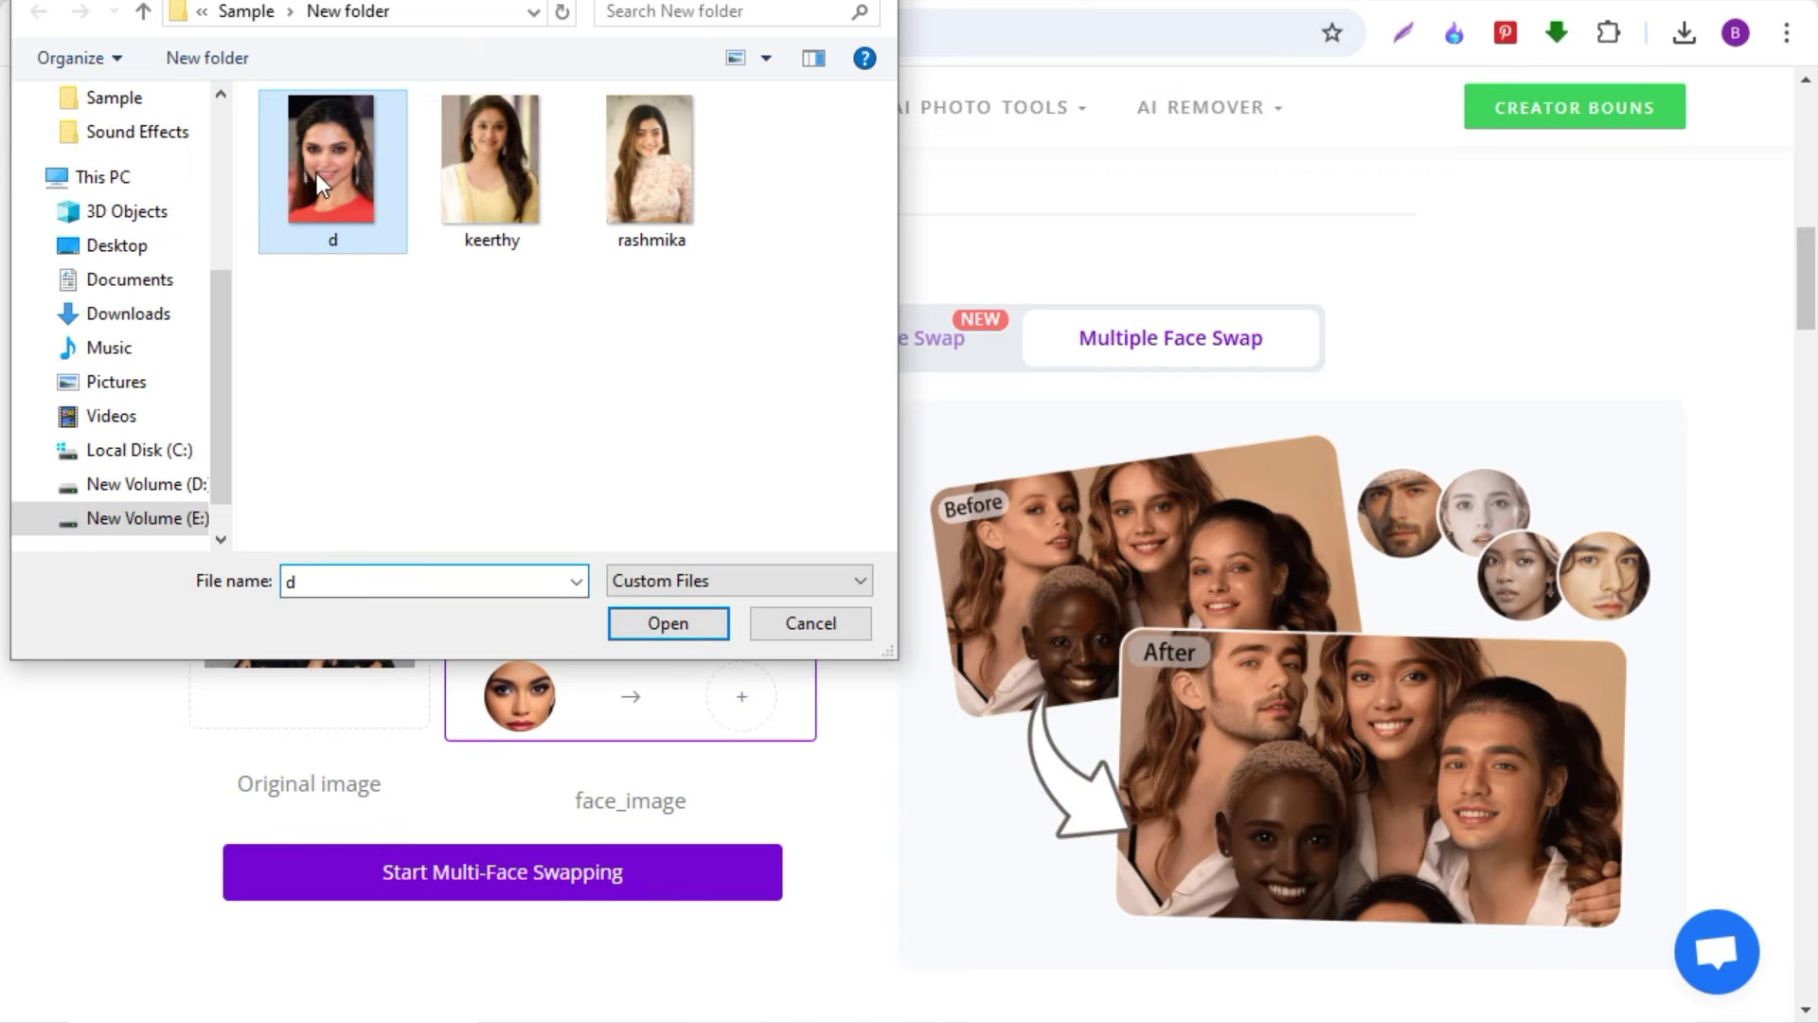
click(667, 623)
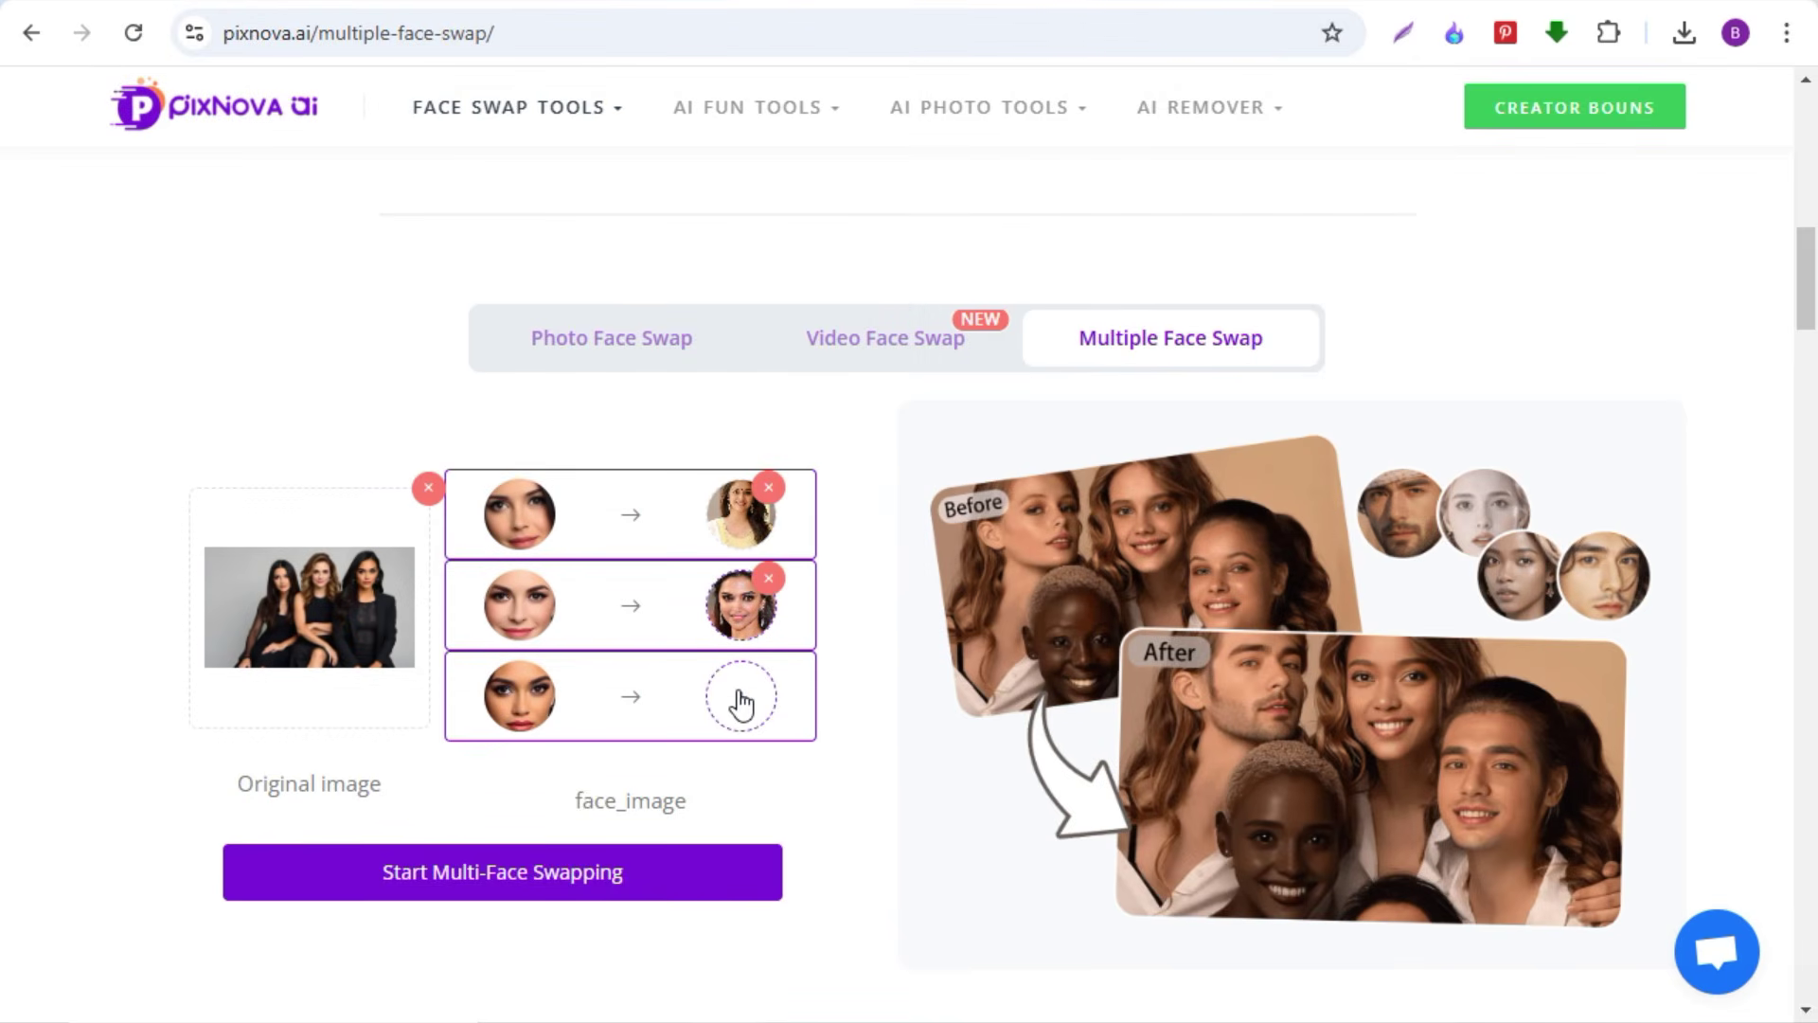
click(741, 701)
click(649, 156)
click(667, 621)
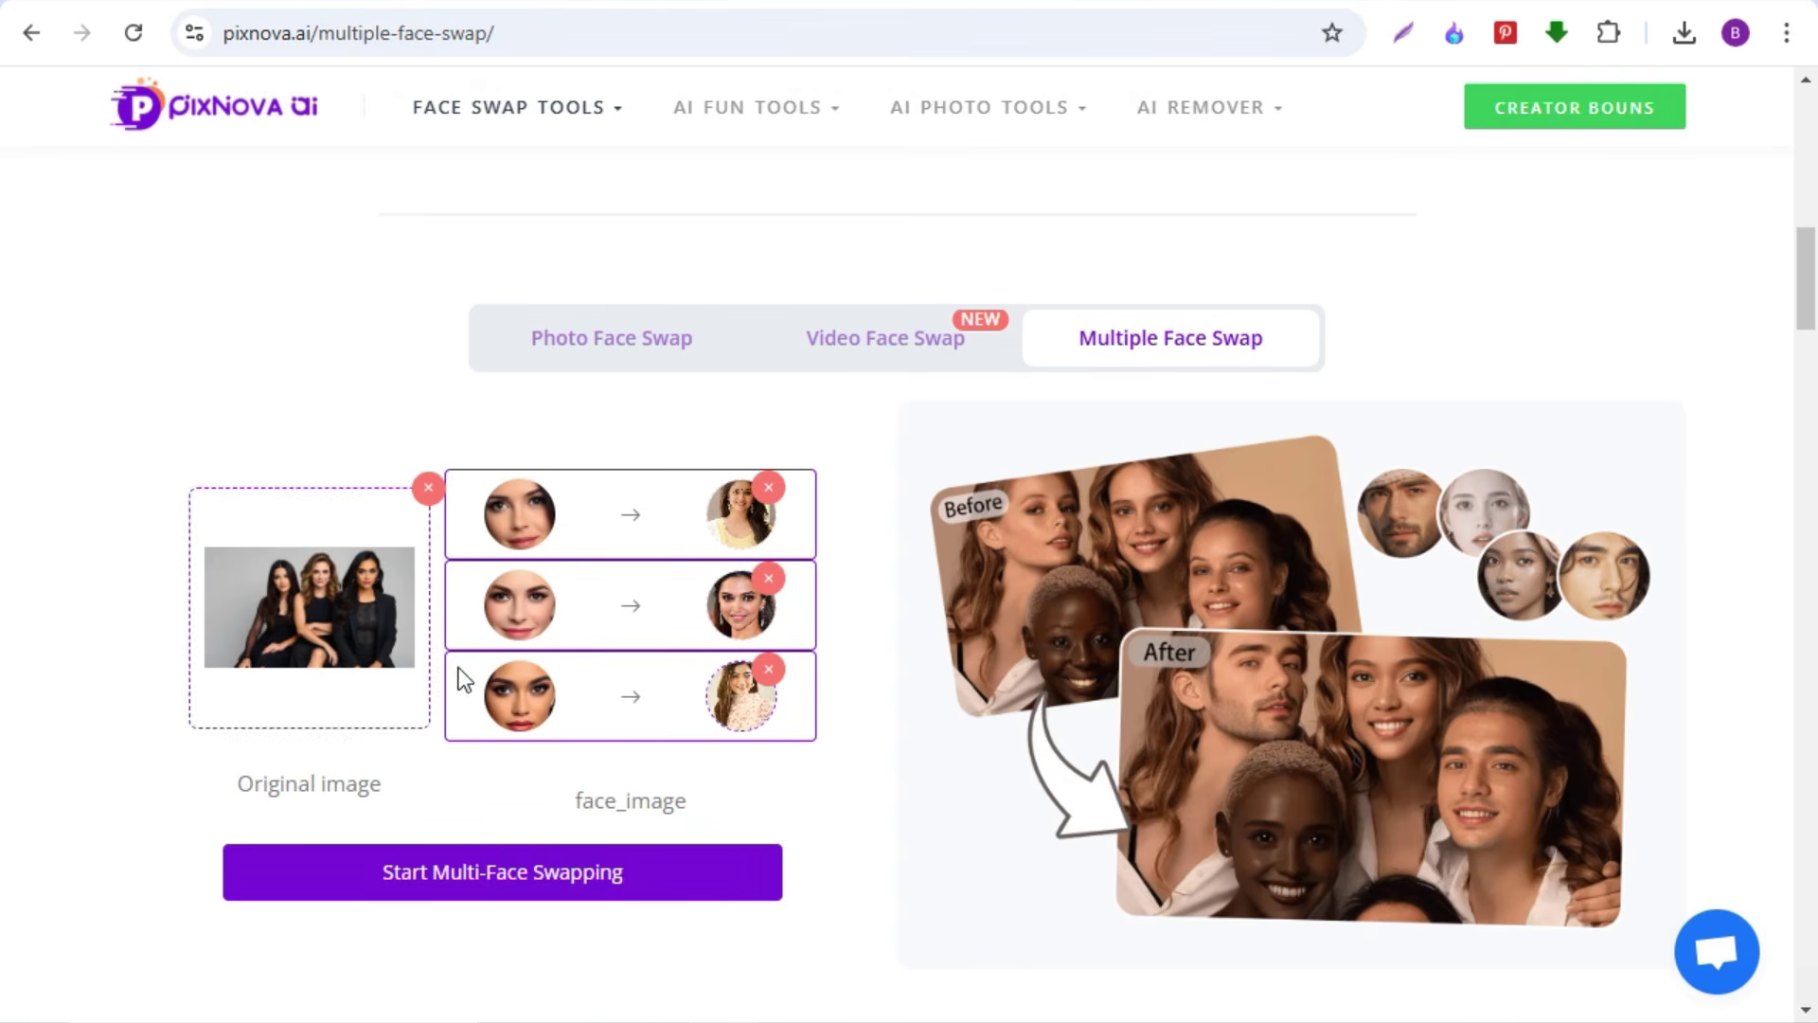
- Run the multi-face swap on the group photo and open the result for viewing
click(581, 878)
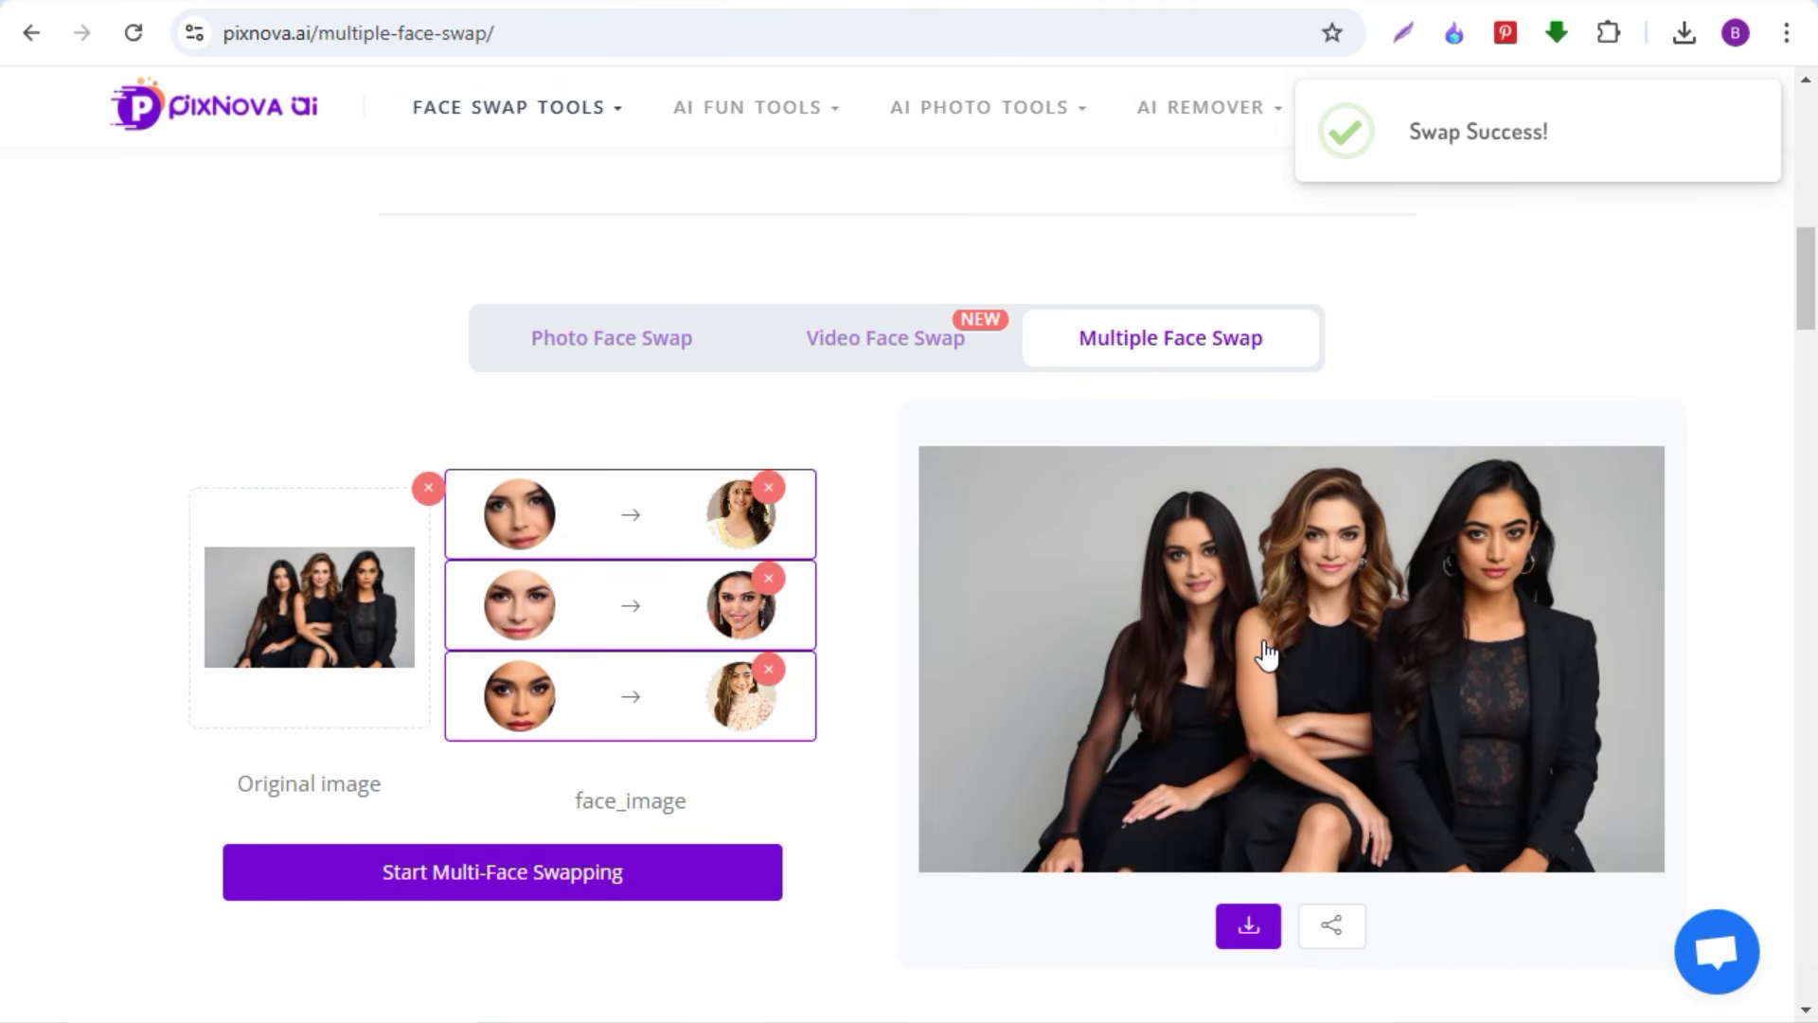
click(1265, 651)
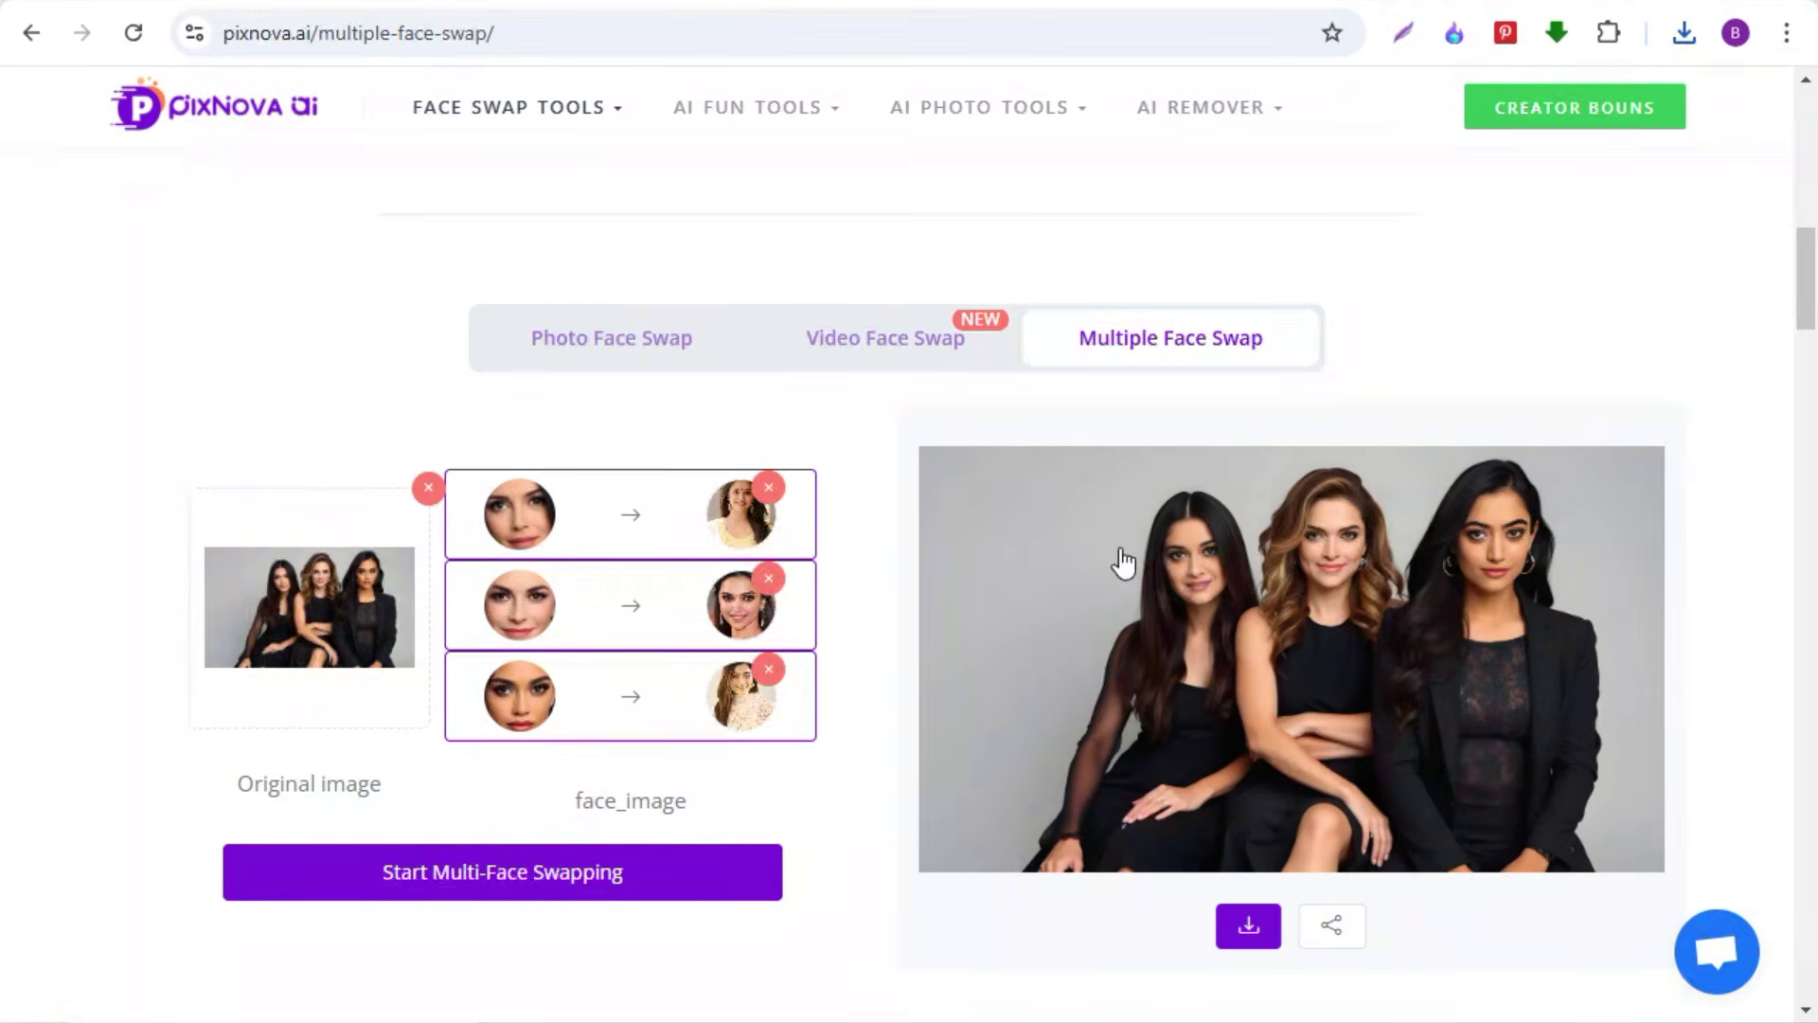
- Switch to Video Face Swap and upload the video 5137640-uhd_3840_2160_30fps as the source
click(899, 354)
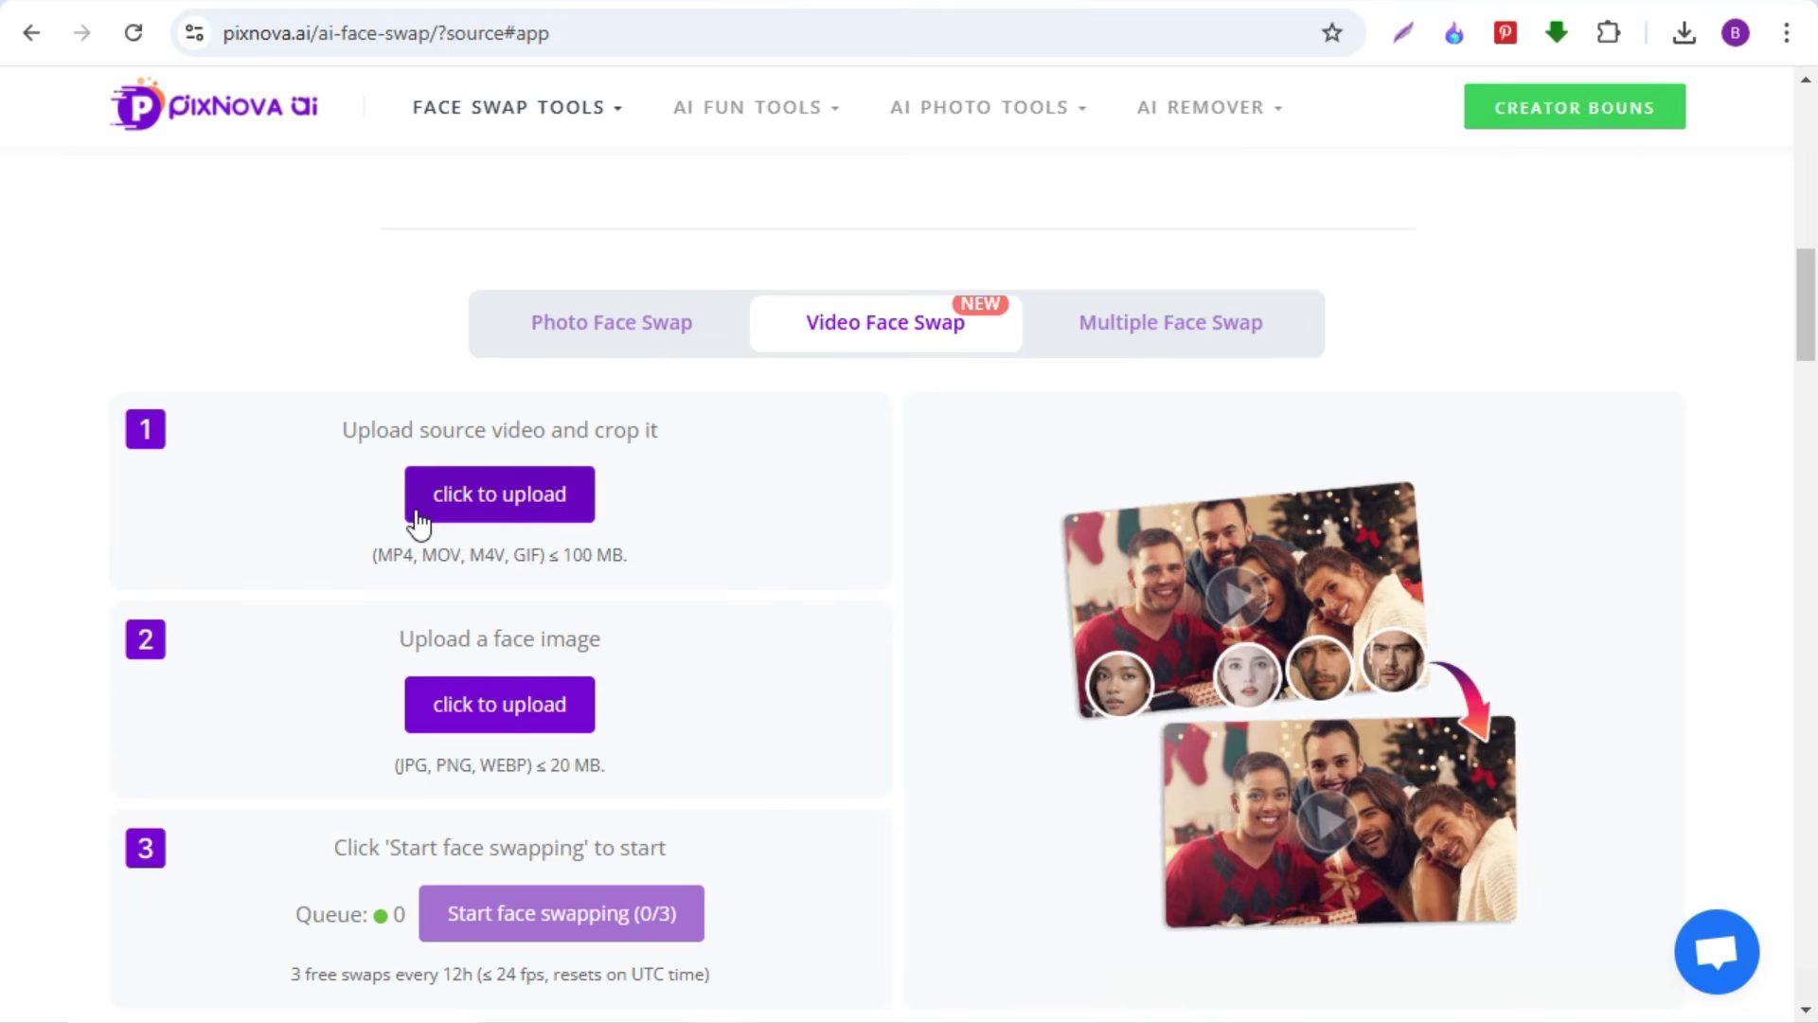
click(491, 502)
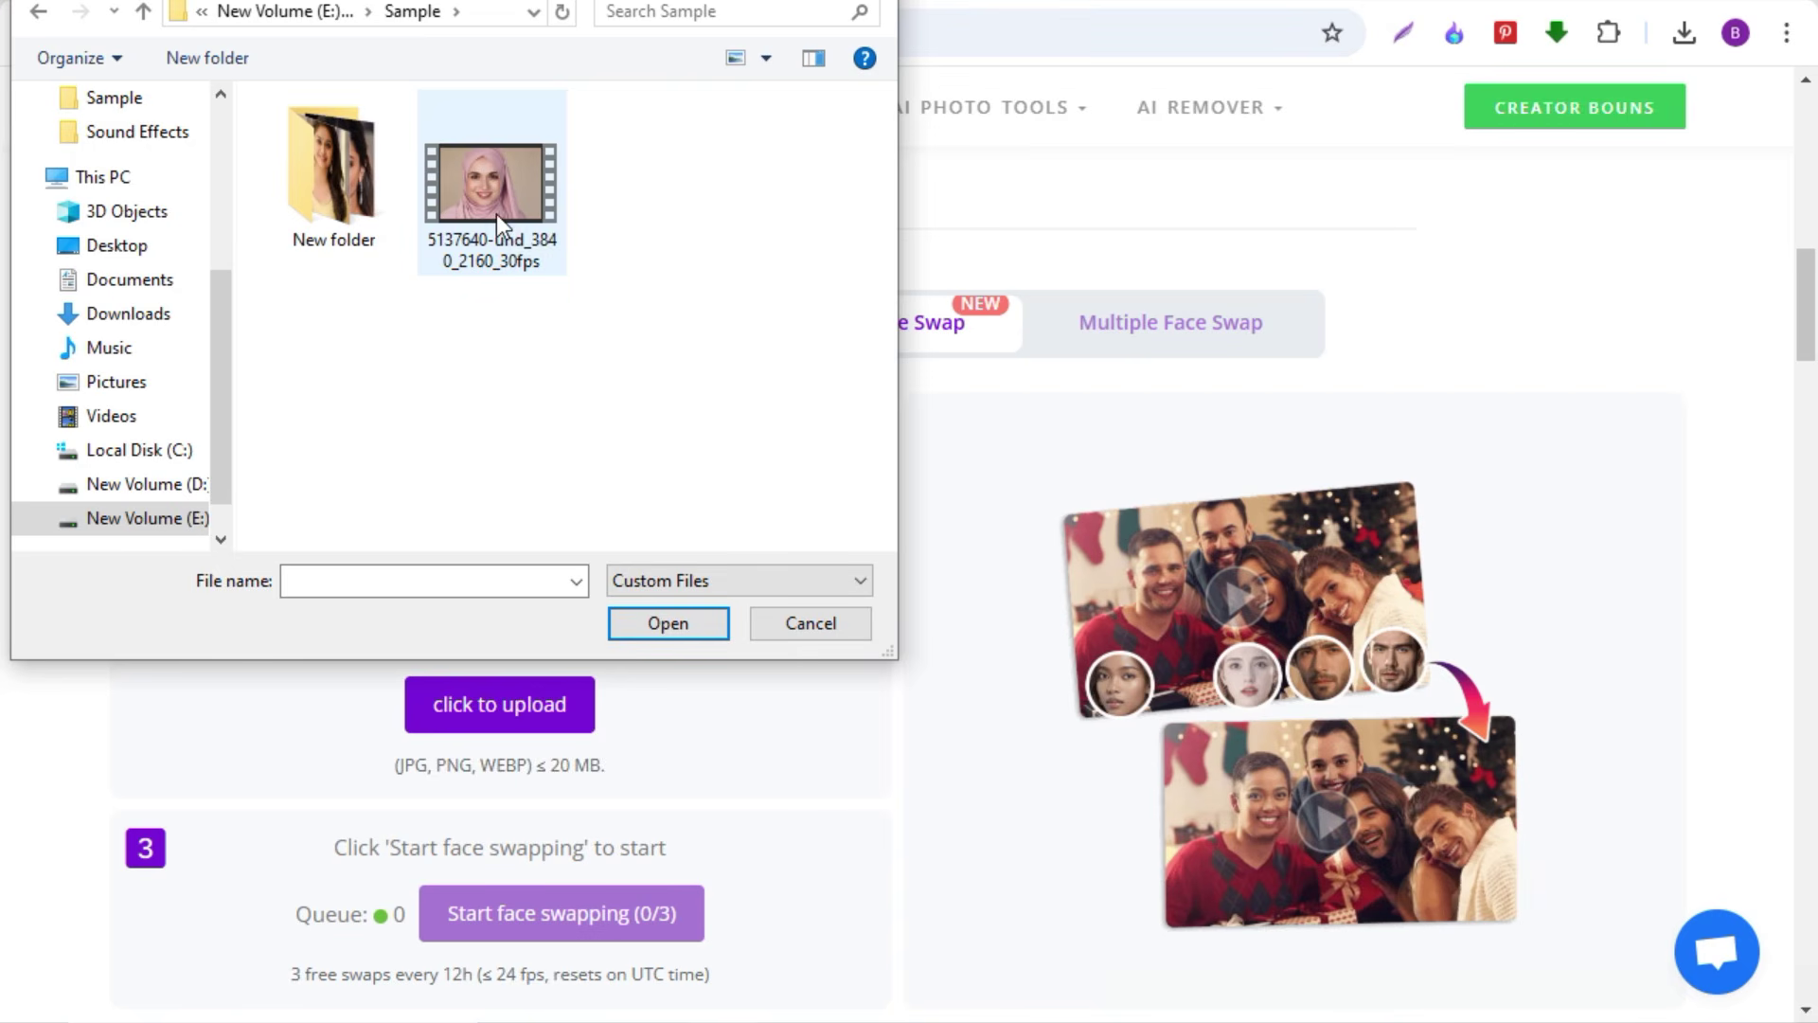
click(496, 214)
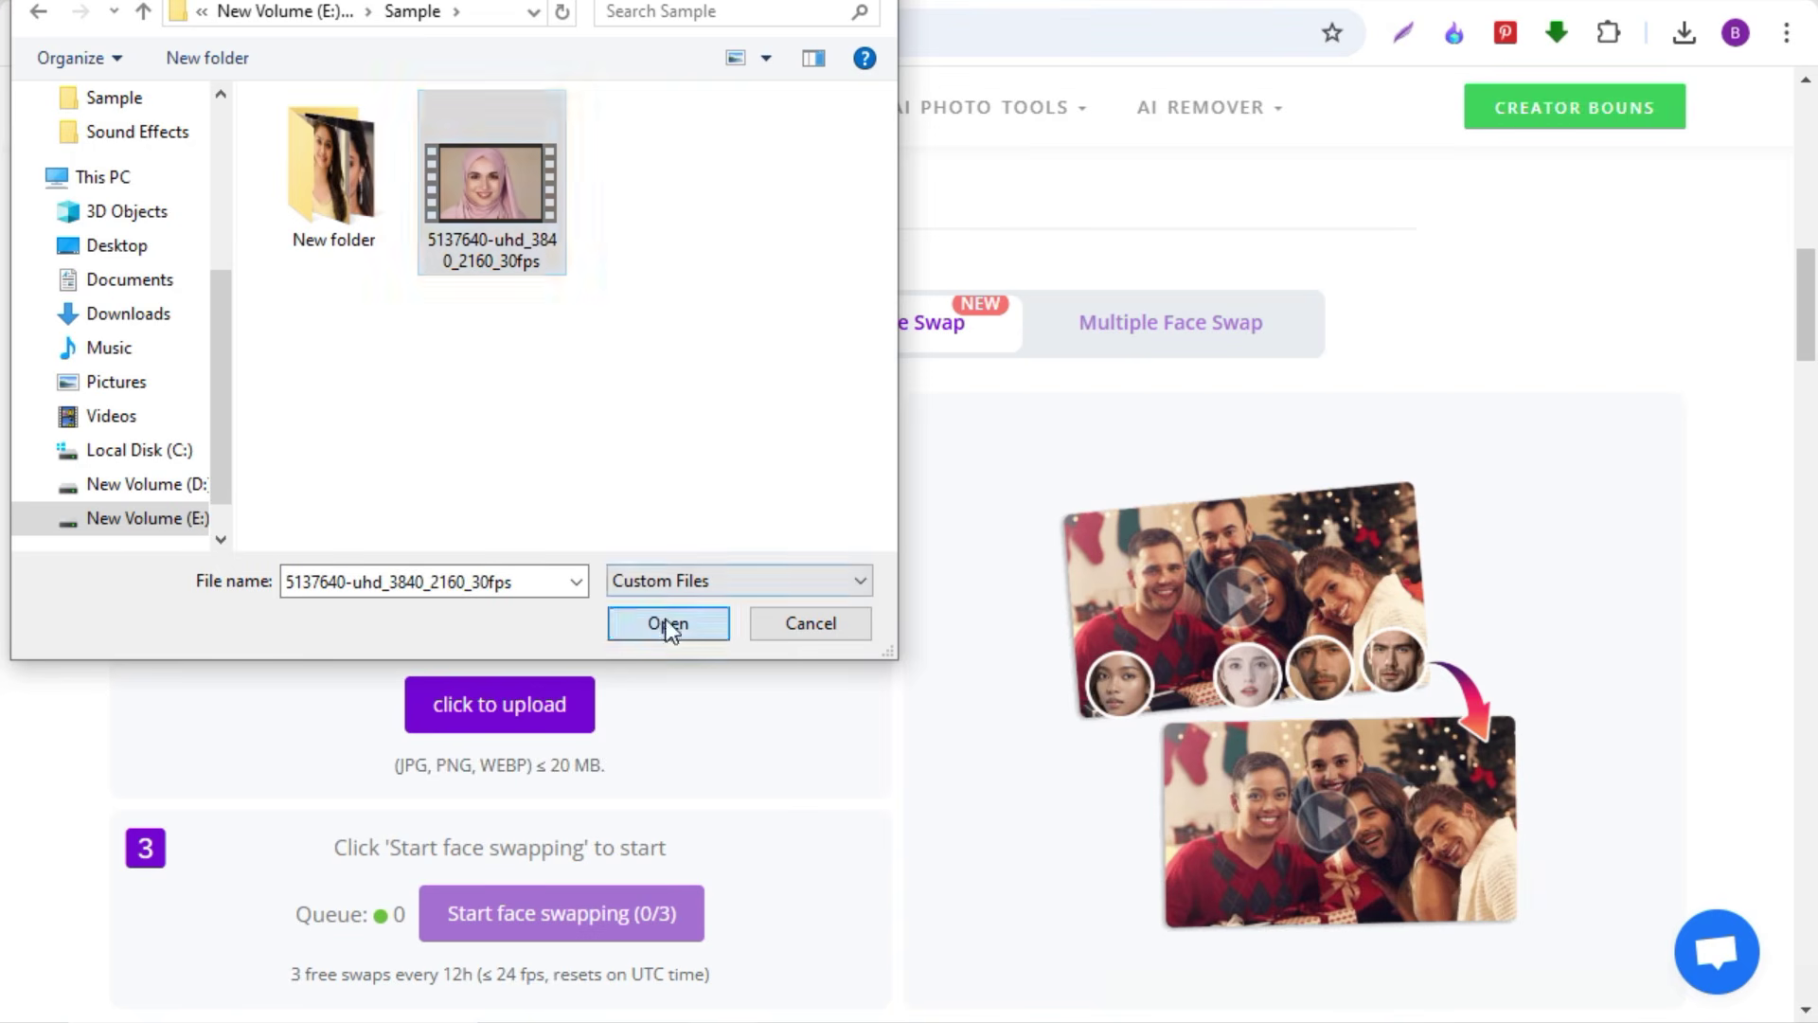
click(665, 622)
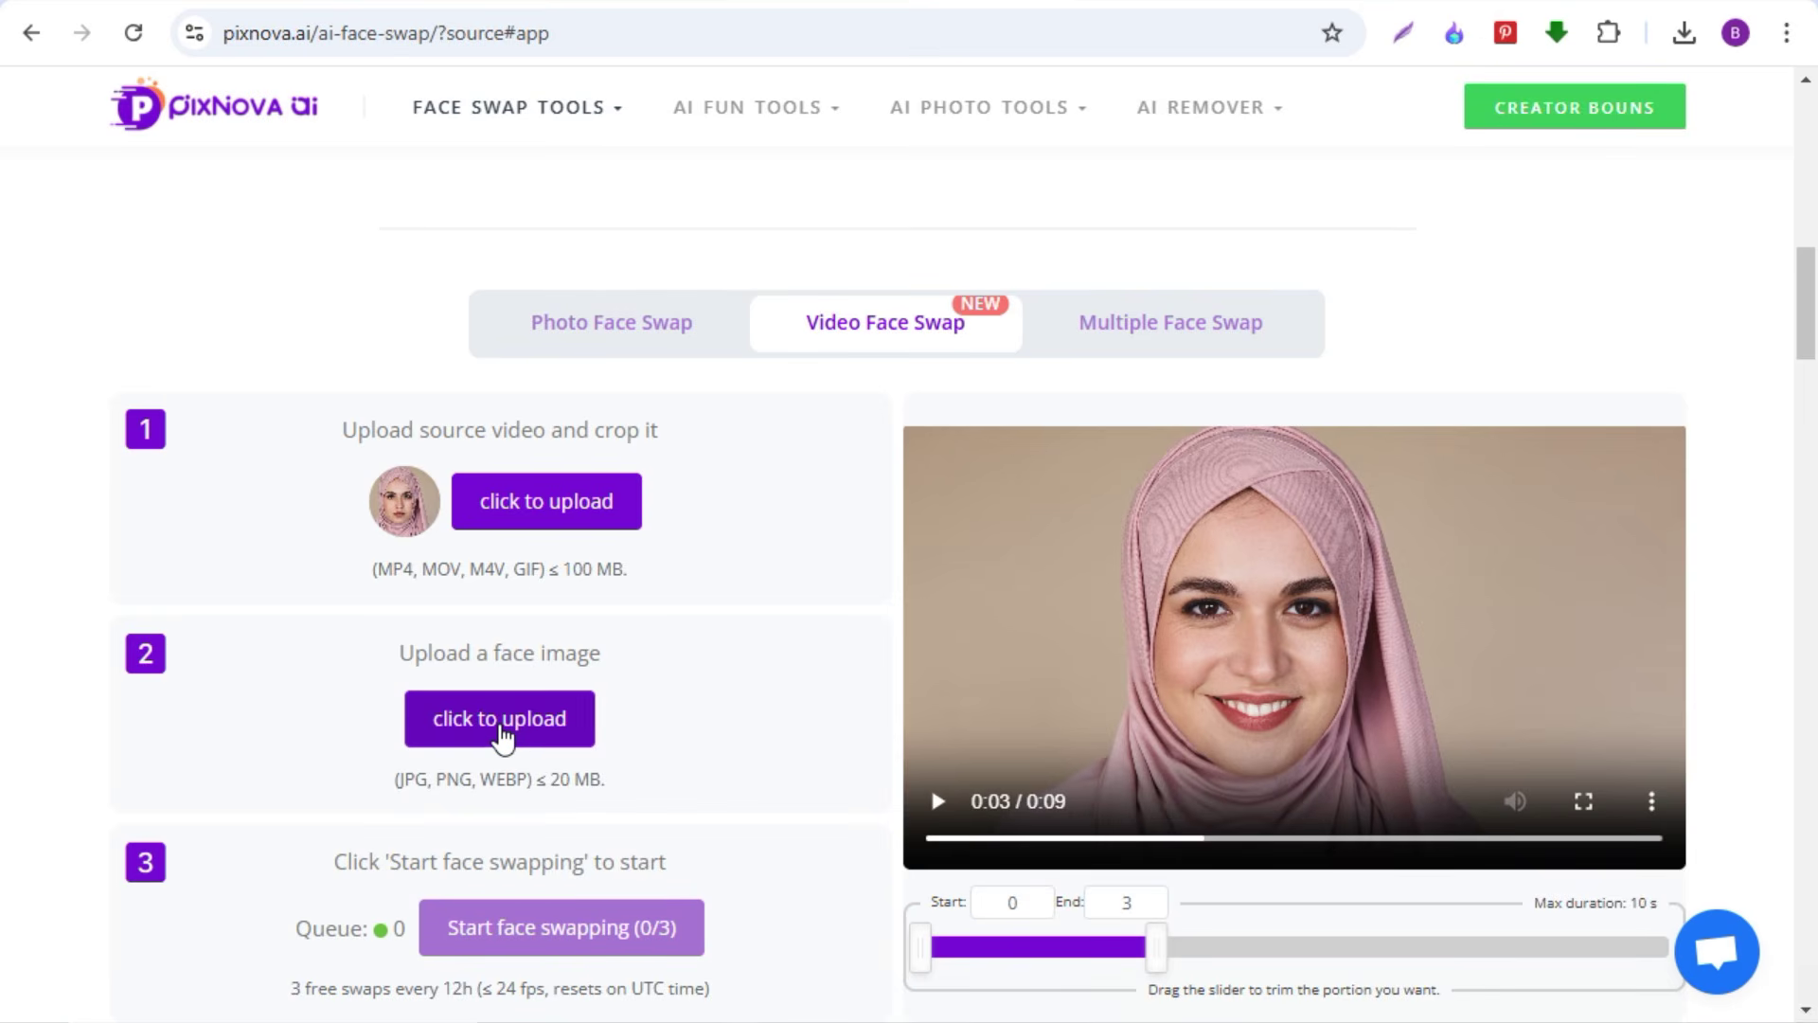
- Swap the face from the yellow-sari portrait into the uploaded video and play the result
click(502, 737)
click(673, 621)
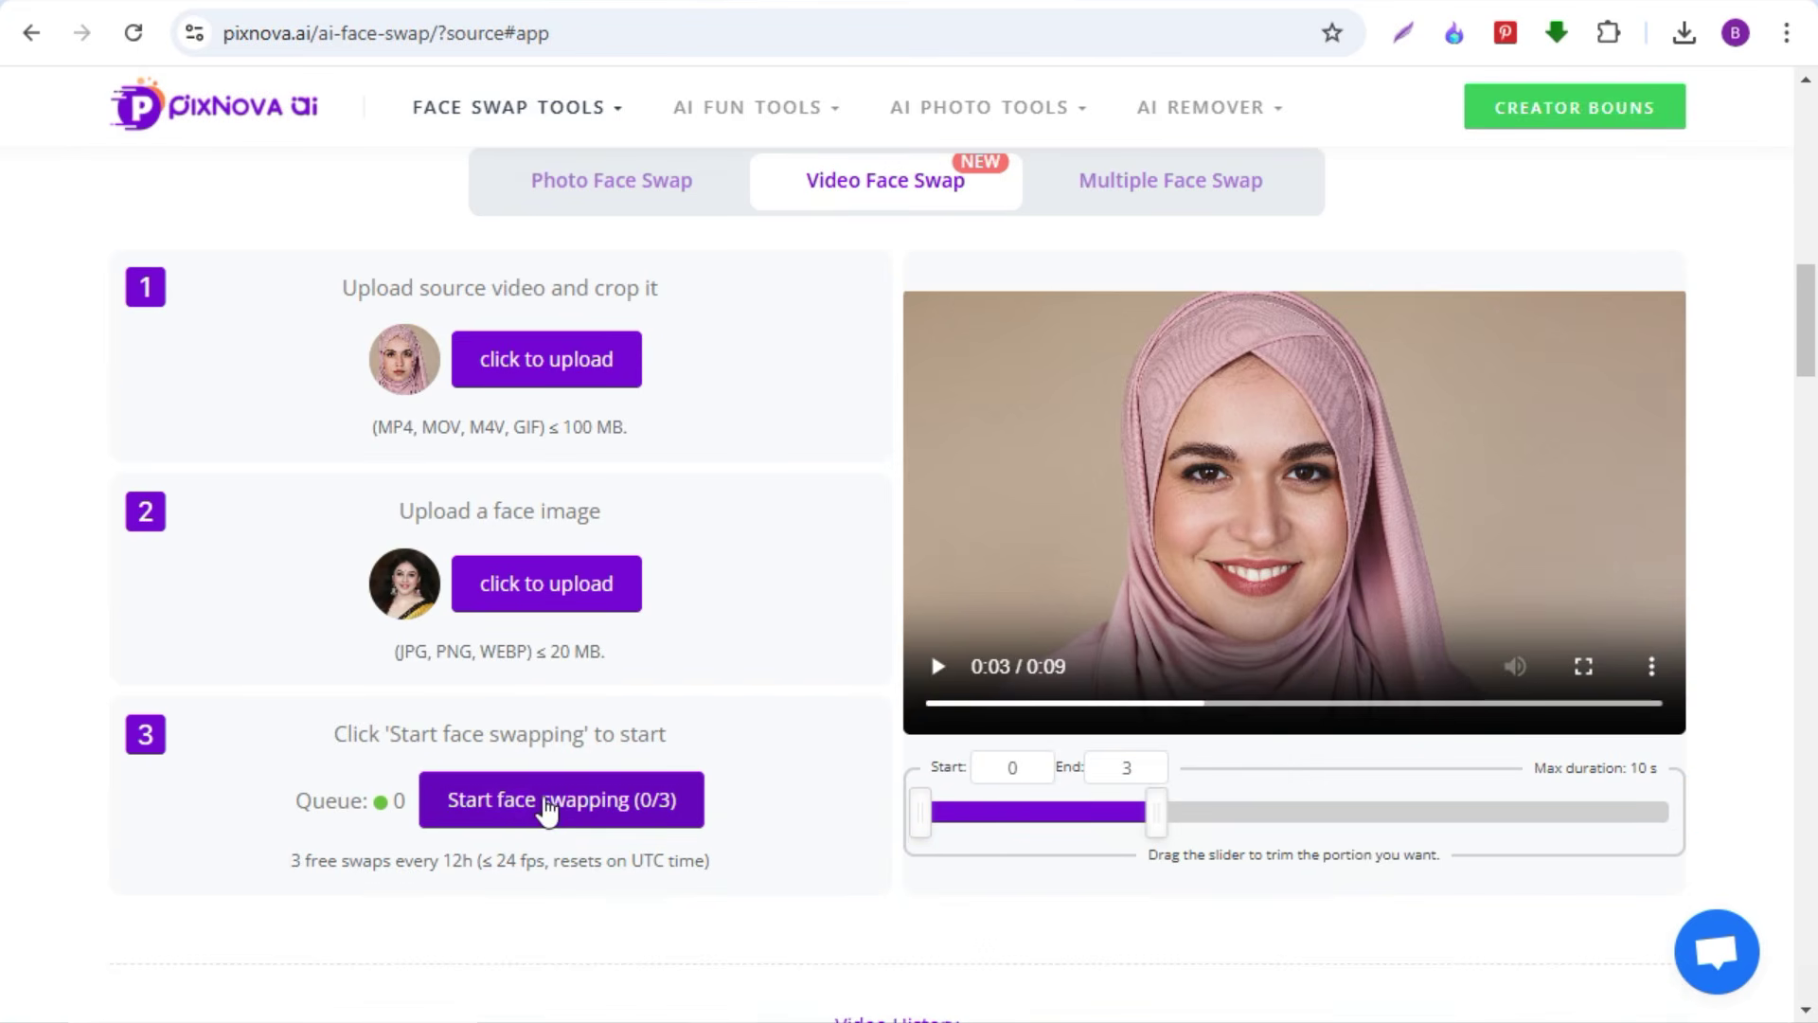
click(577, 818)
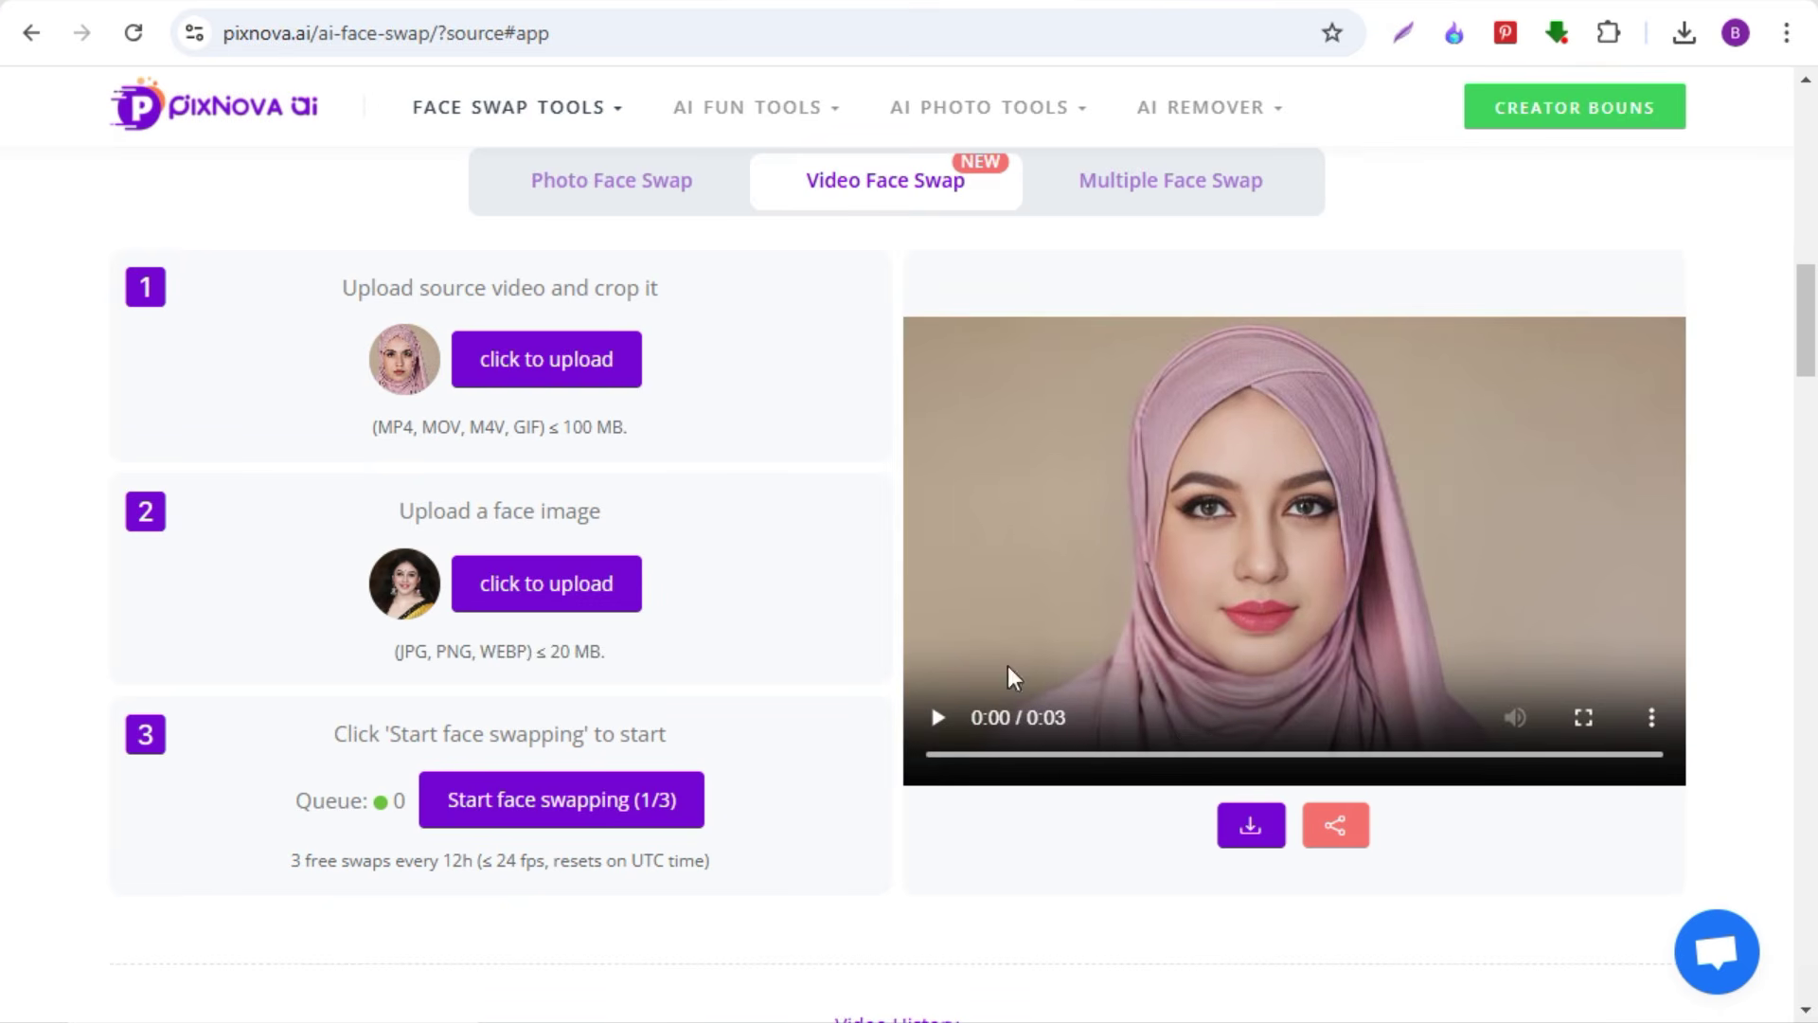
click(938, 719)
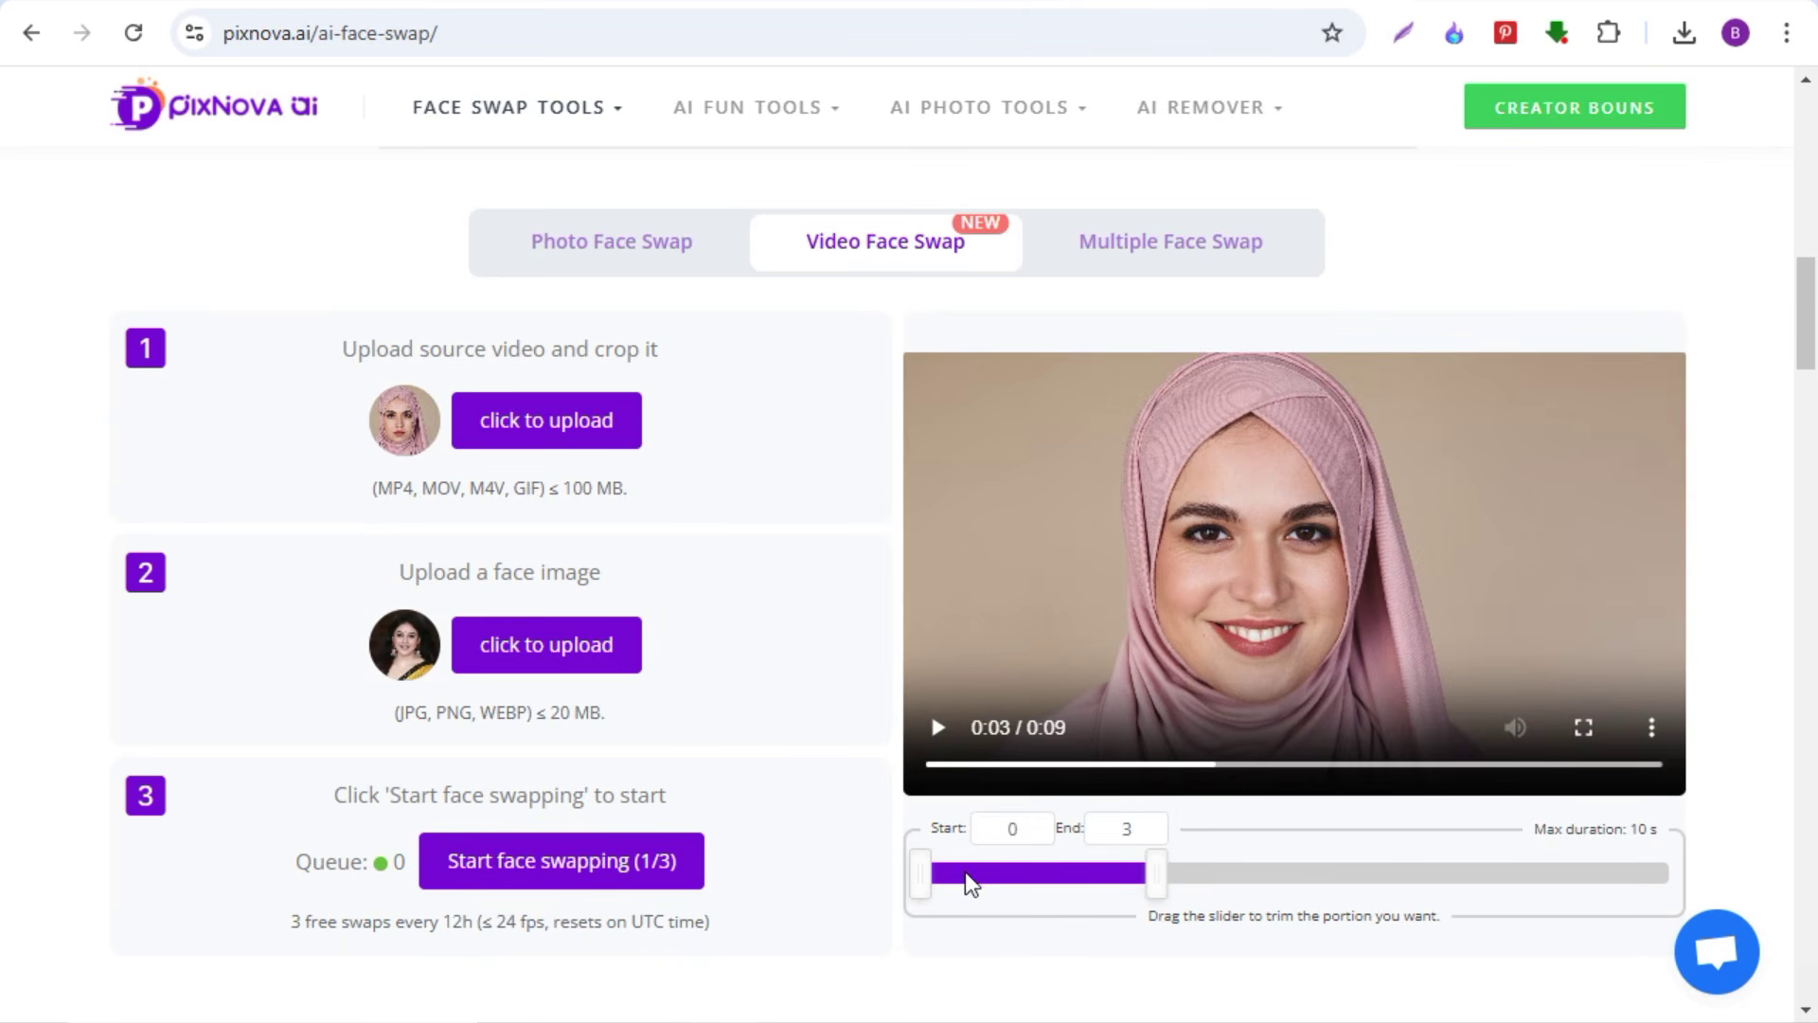
- Adjust the source video's trim range by moving both its start and end points several times
drag(1157, 873, 1443, 877)
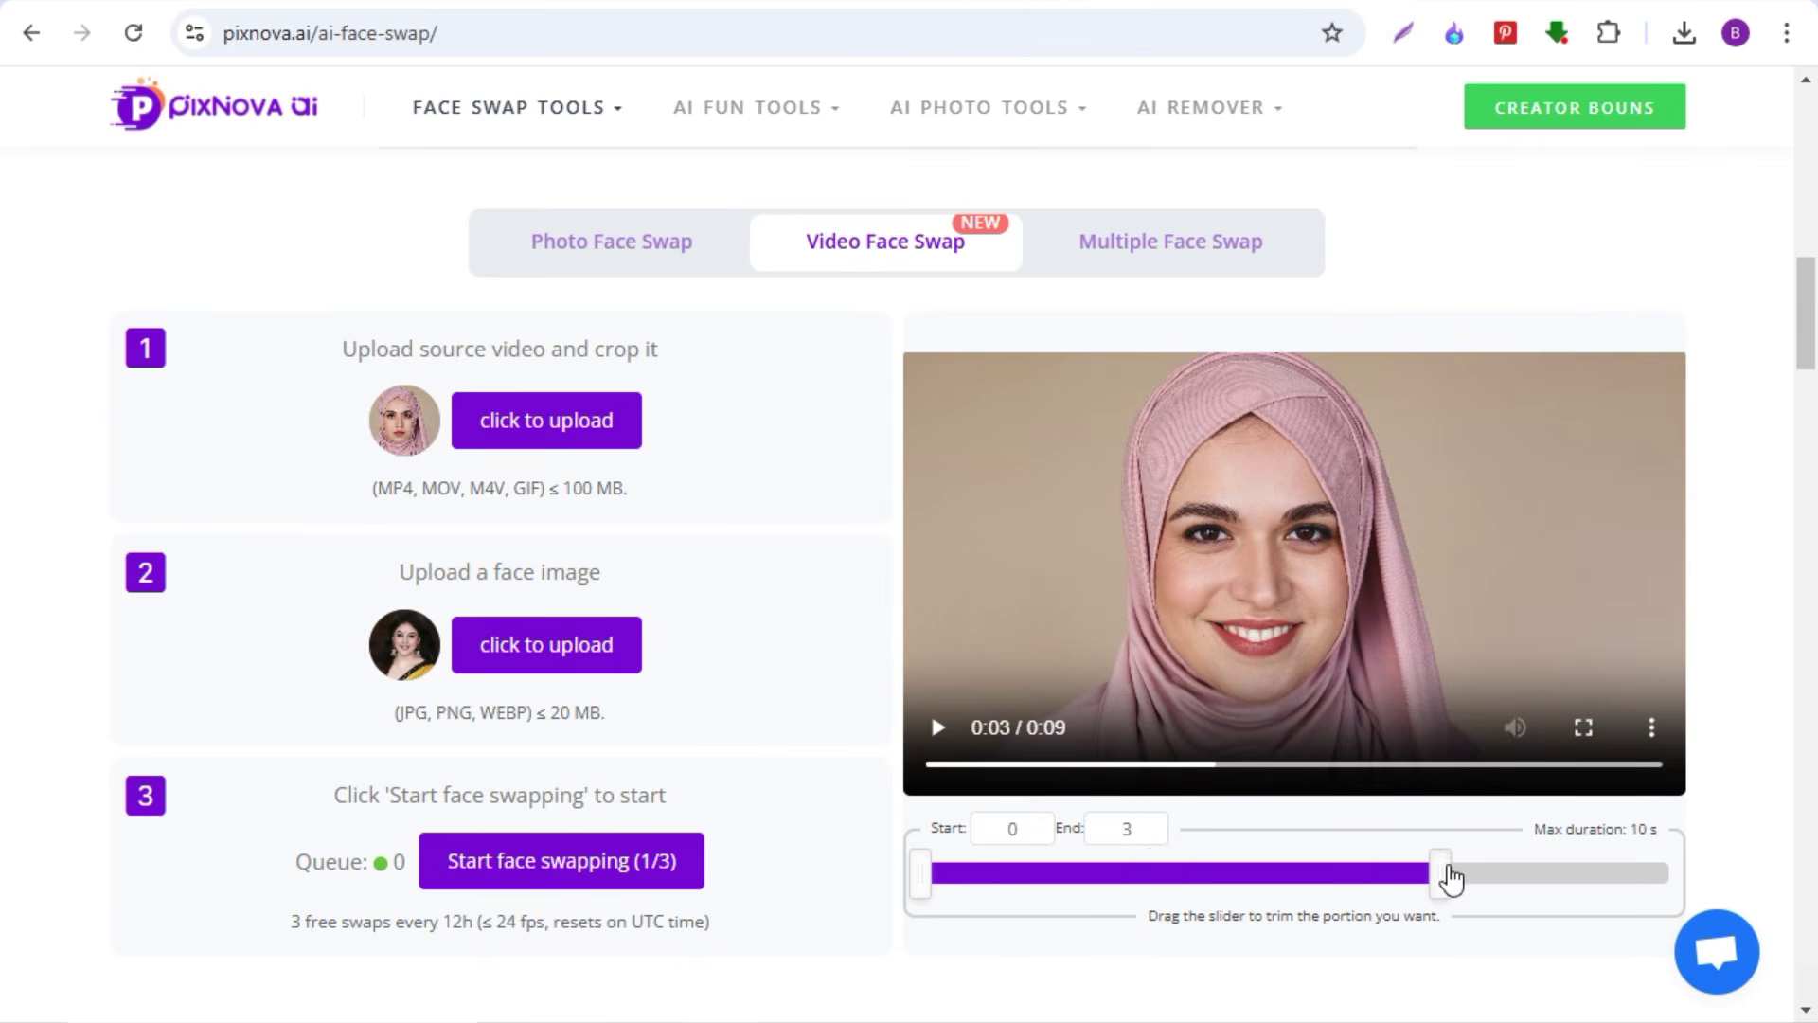
drag(941, 872, 1251, 890)
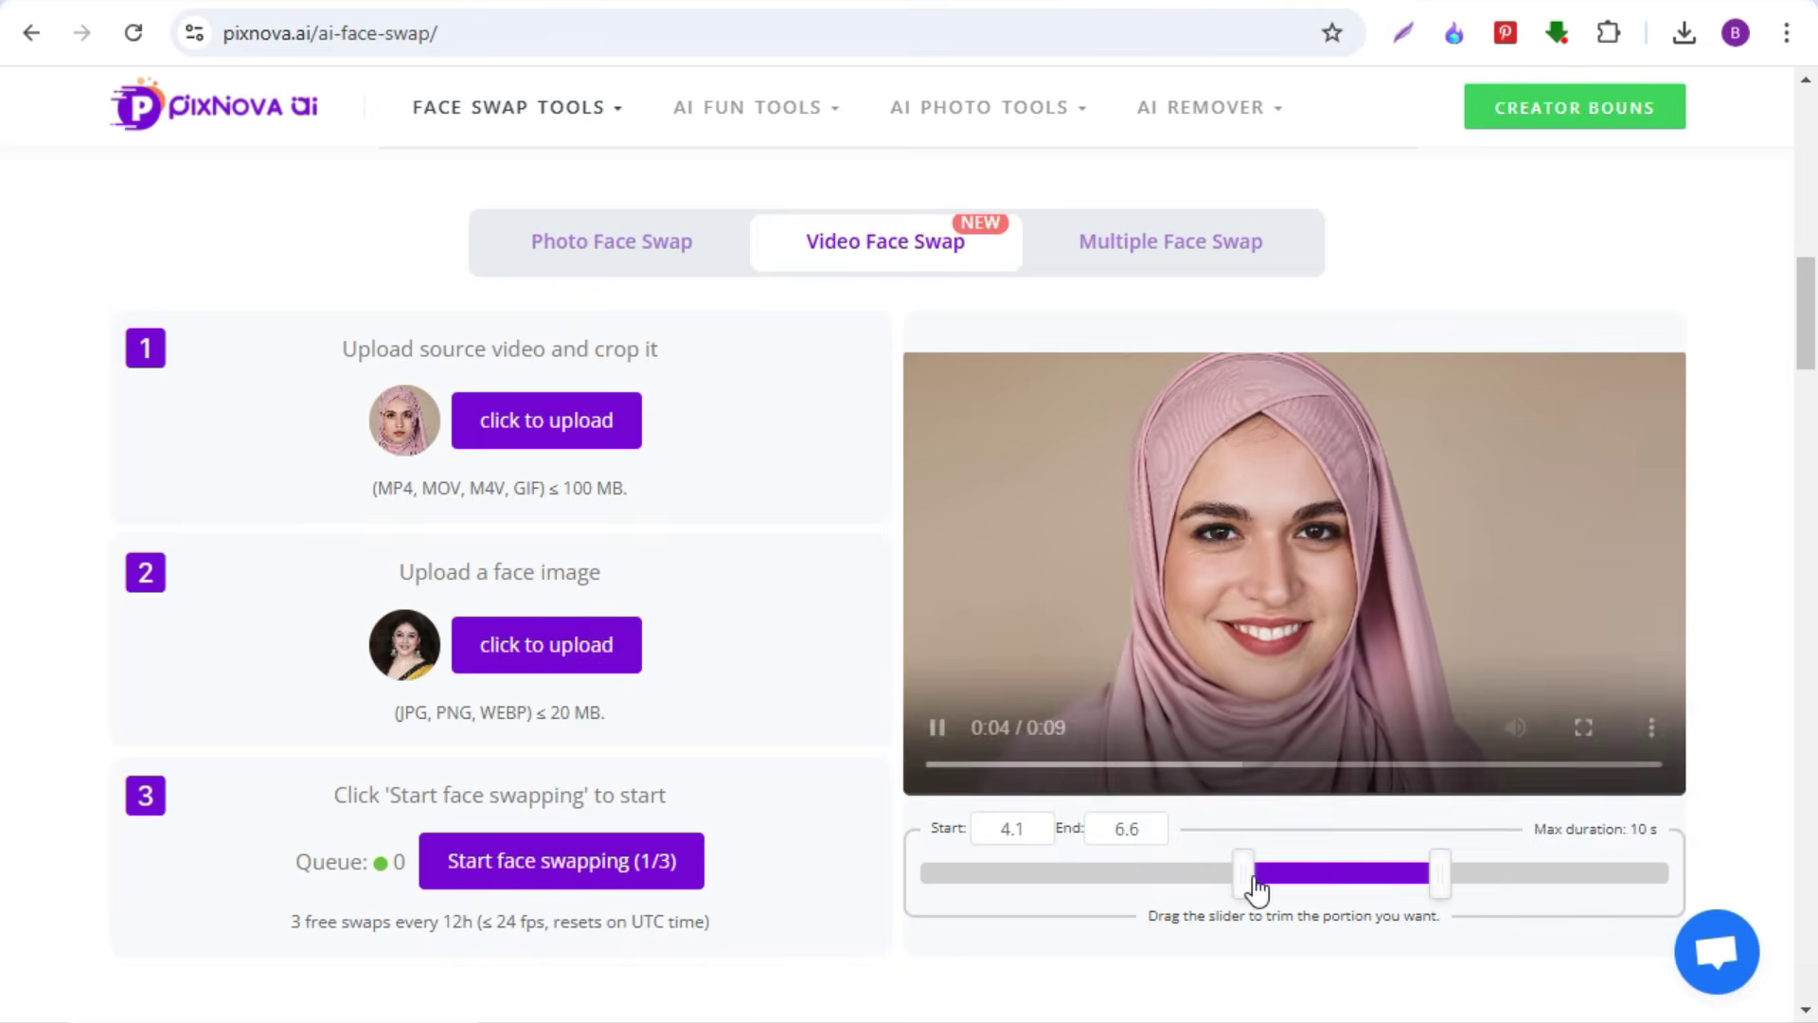
drag(1429, 872, 1395, 881)
drag(1243, 875, 1132, 880)
drag(1423, 887, 1177, 881)
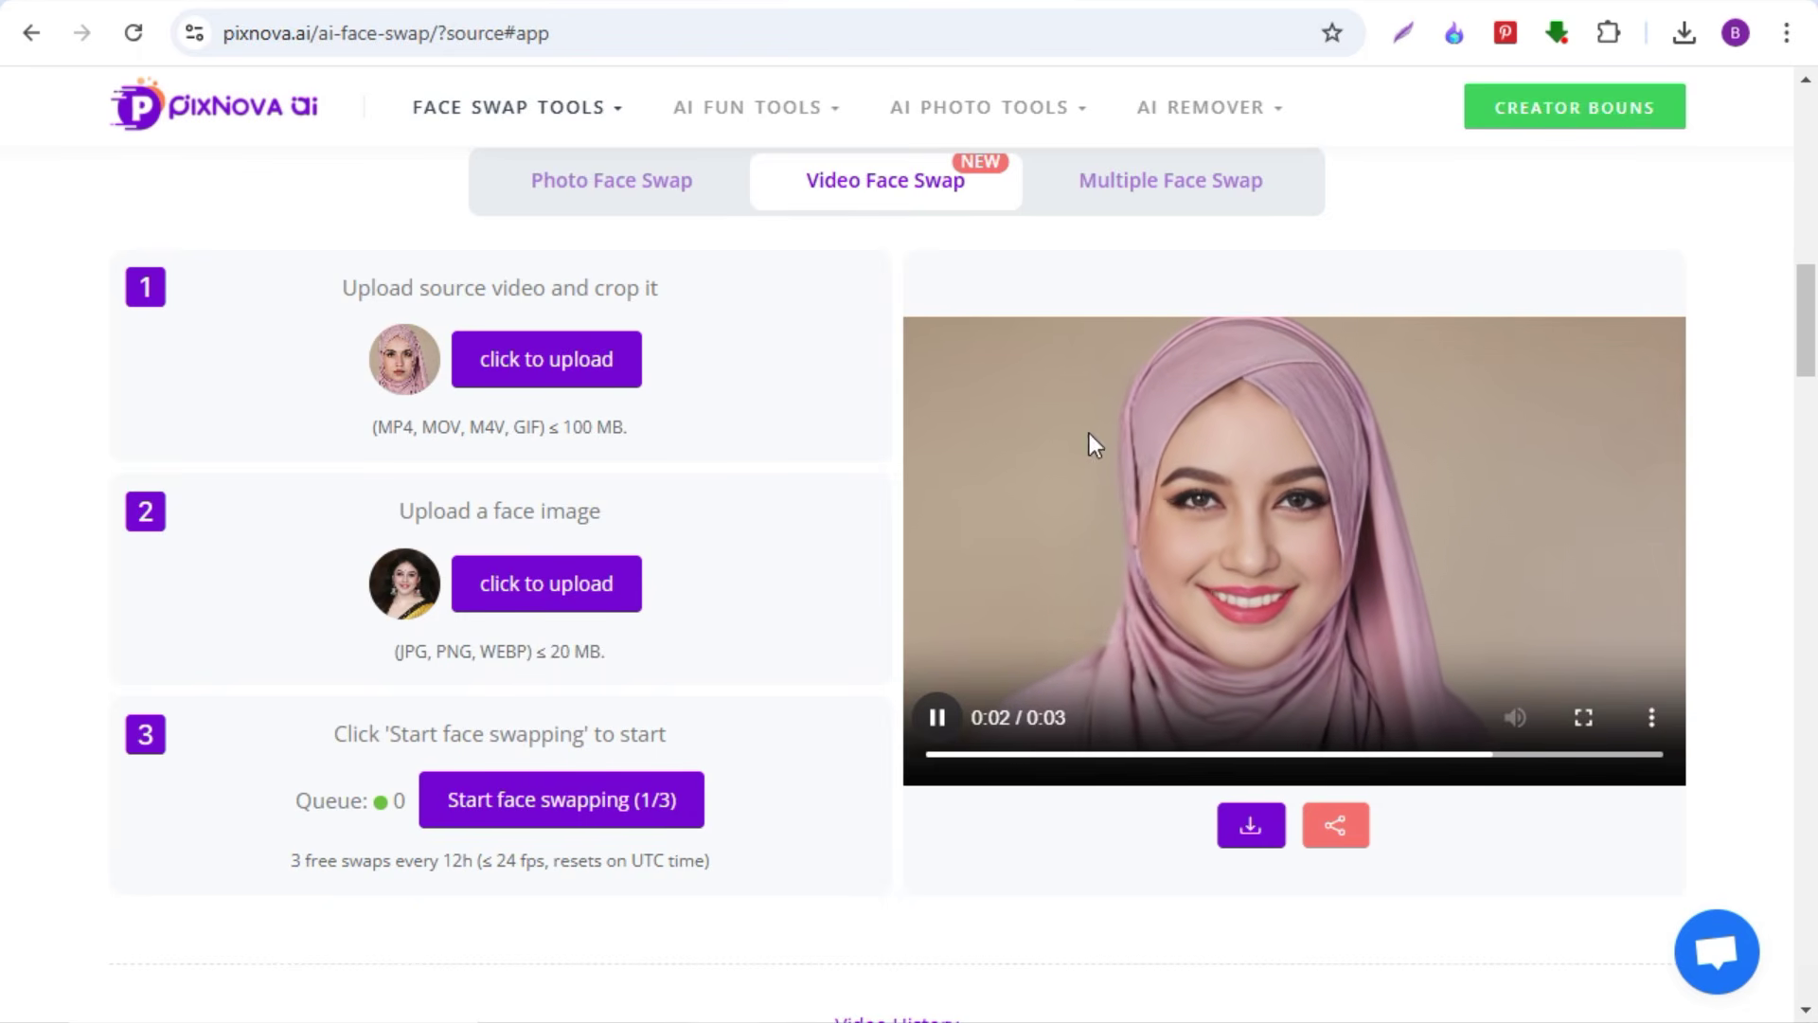
- Download the face-swapped video
click(1250, 826)
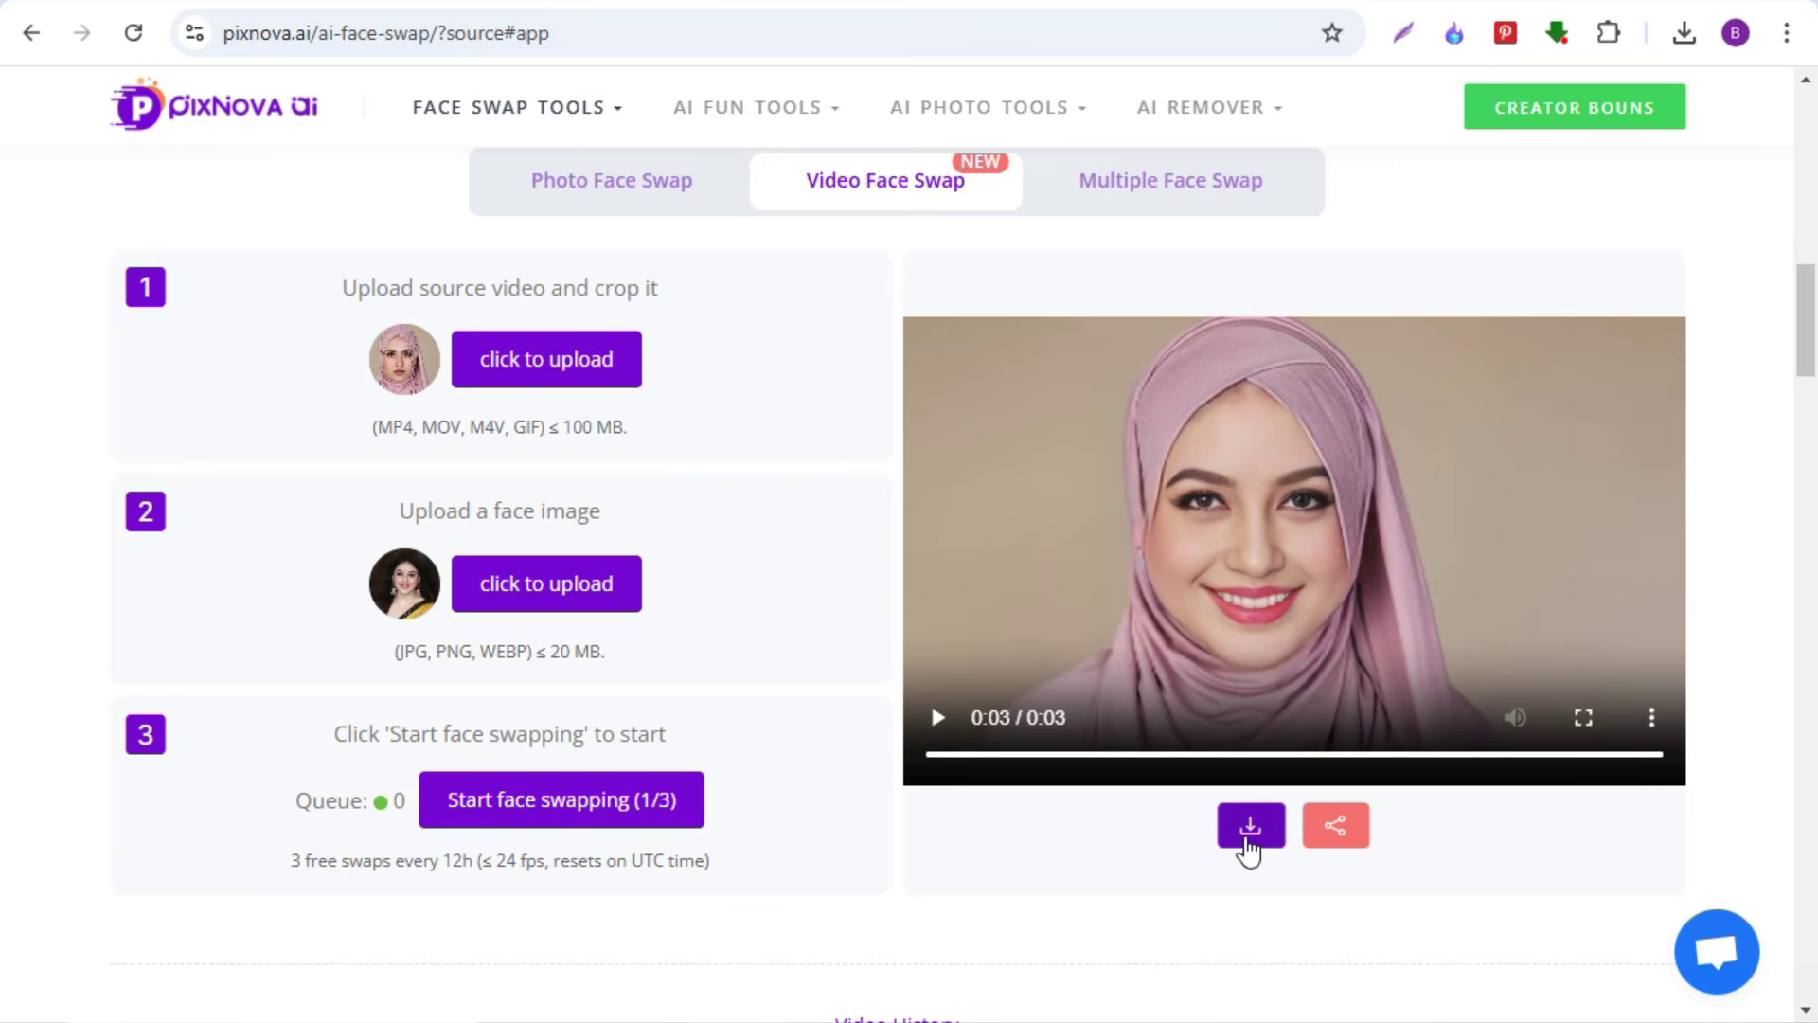
click(1297, 918)
- Visit the AI Body Generator among the fun tools and move on to the AI Clothes Changer
mouse_move(783, 126)
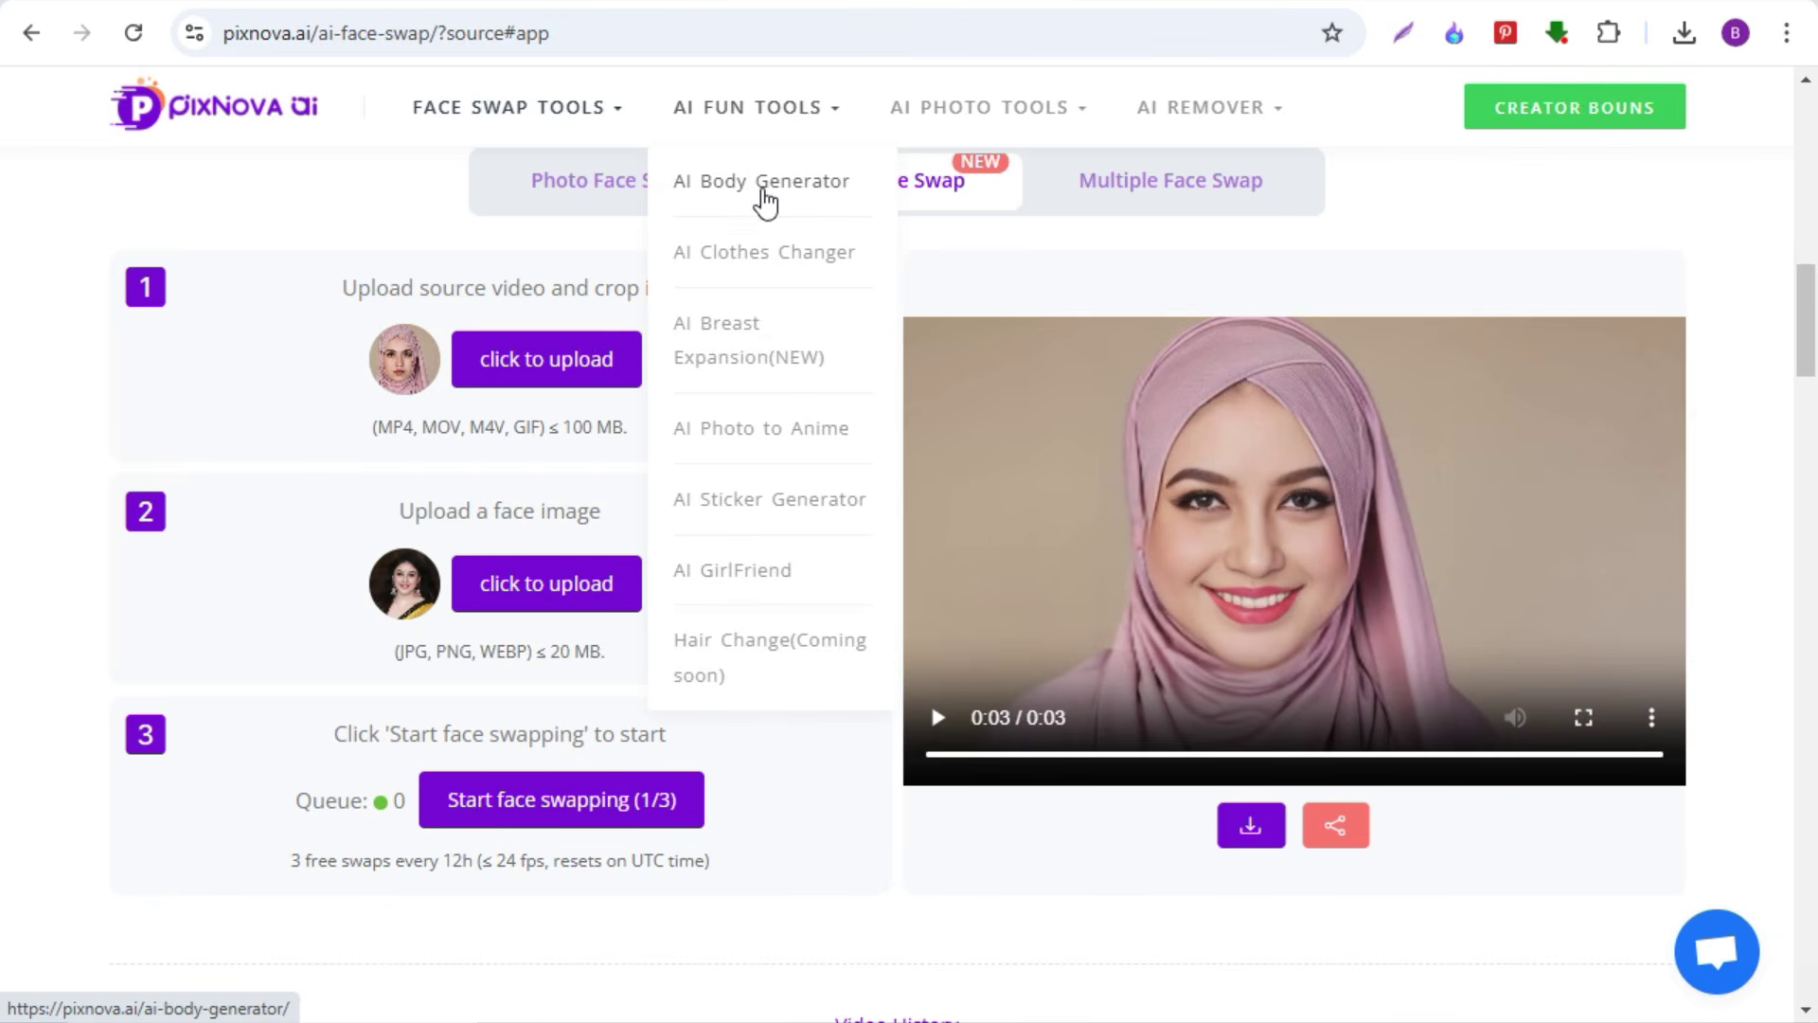
click(787, 193)
click(730, 263)
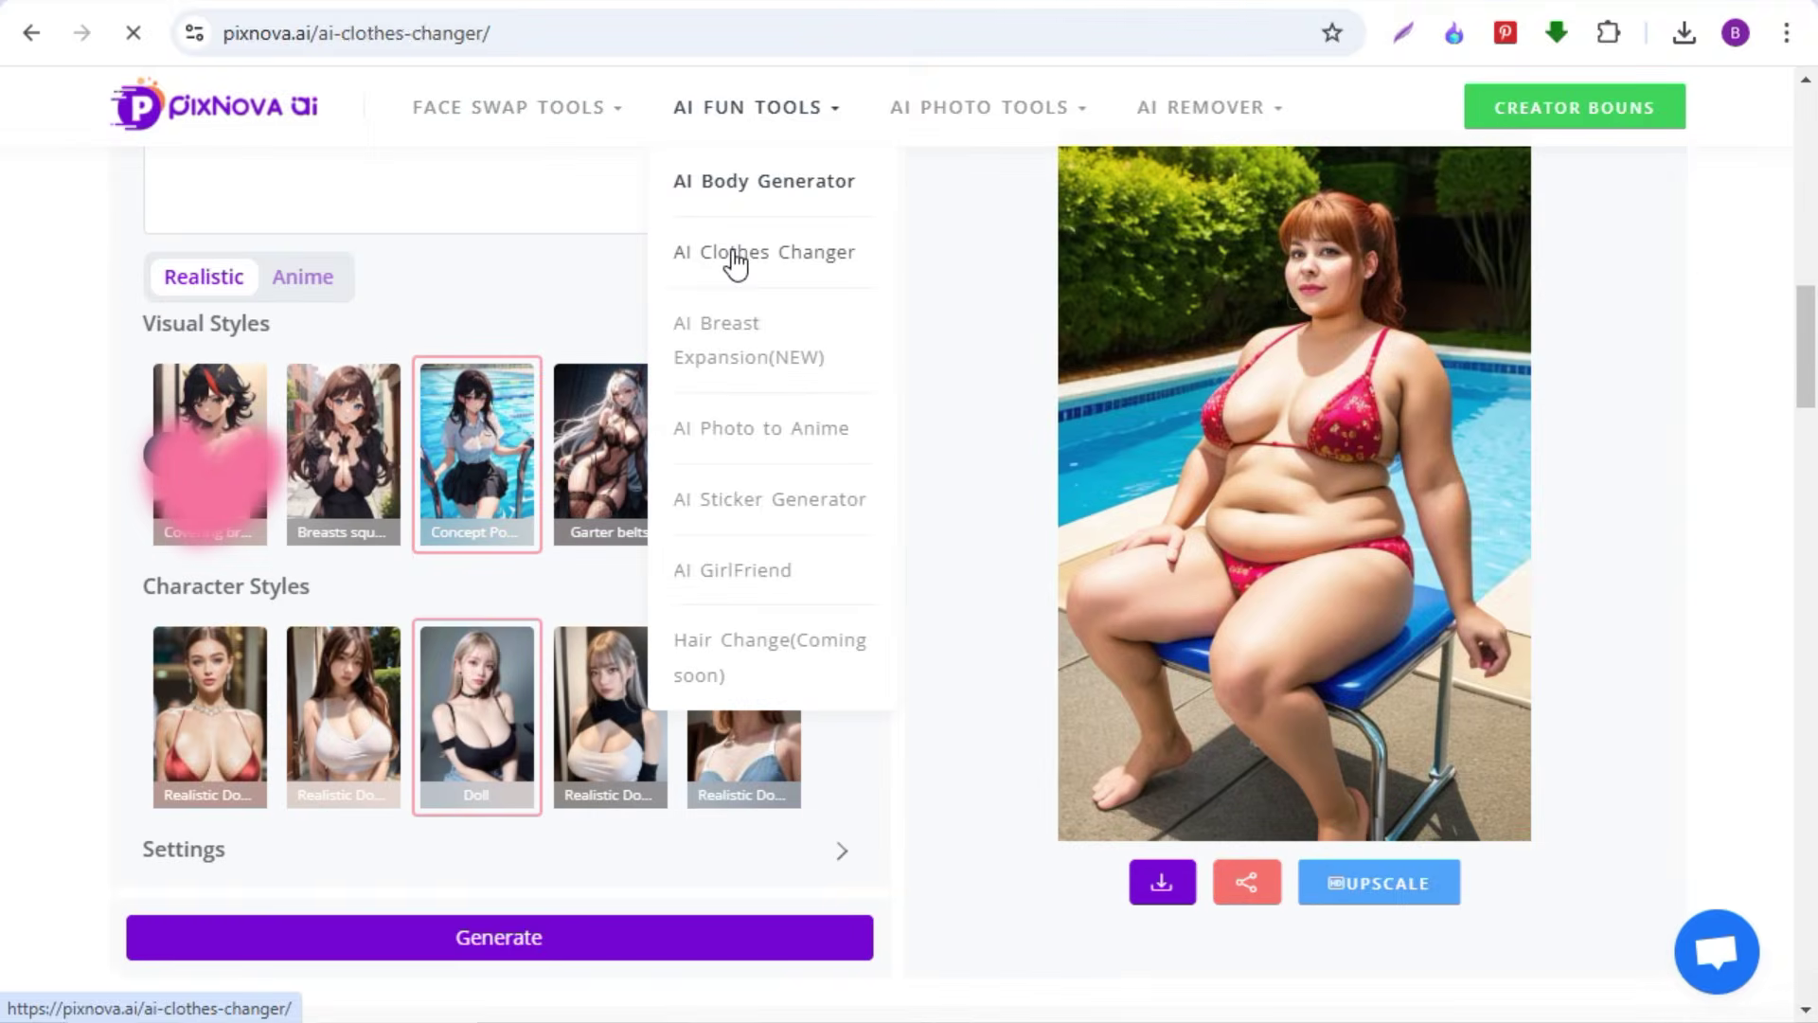
- Look at the Manual mode of the AI Clothes Changer playground and return to Auto mode
scroll(759, 567, down, 8)
scroll(766, 580, down, 3)
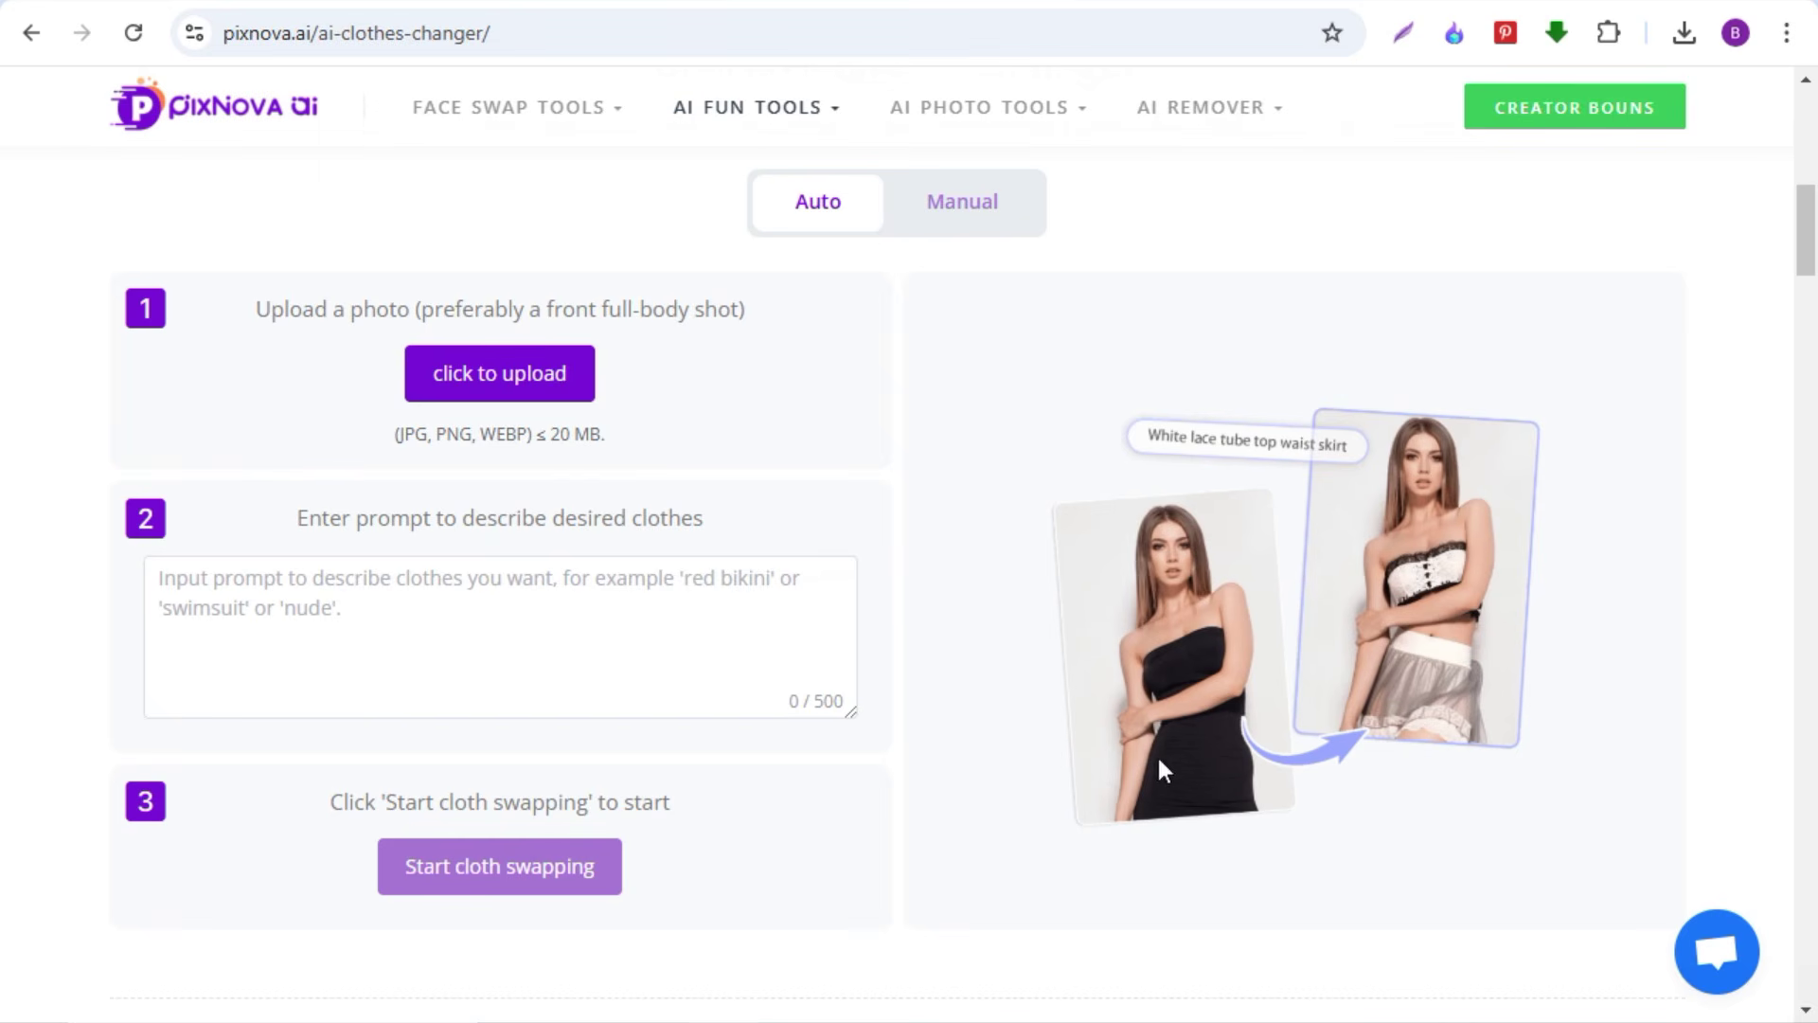
click(962, 203)
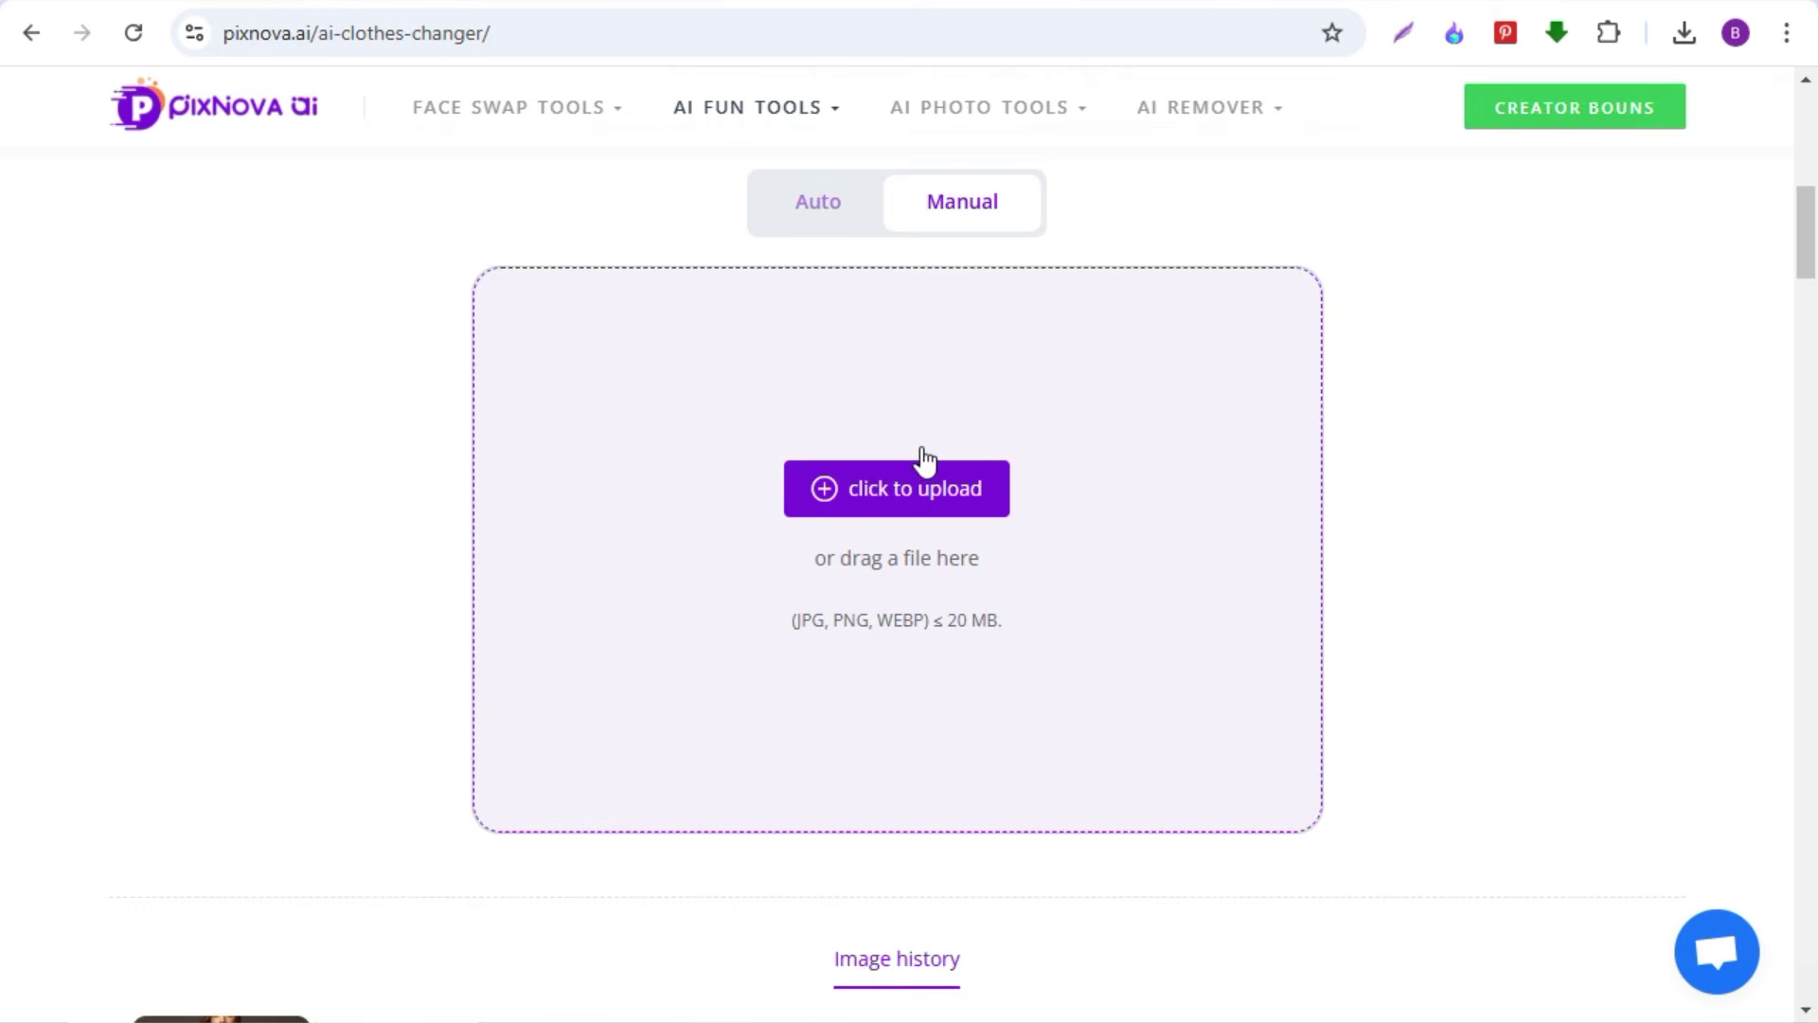
click(823, 218)
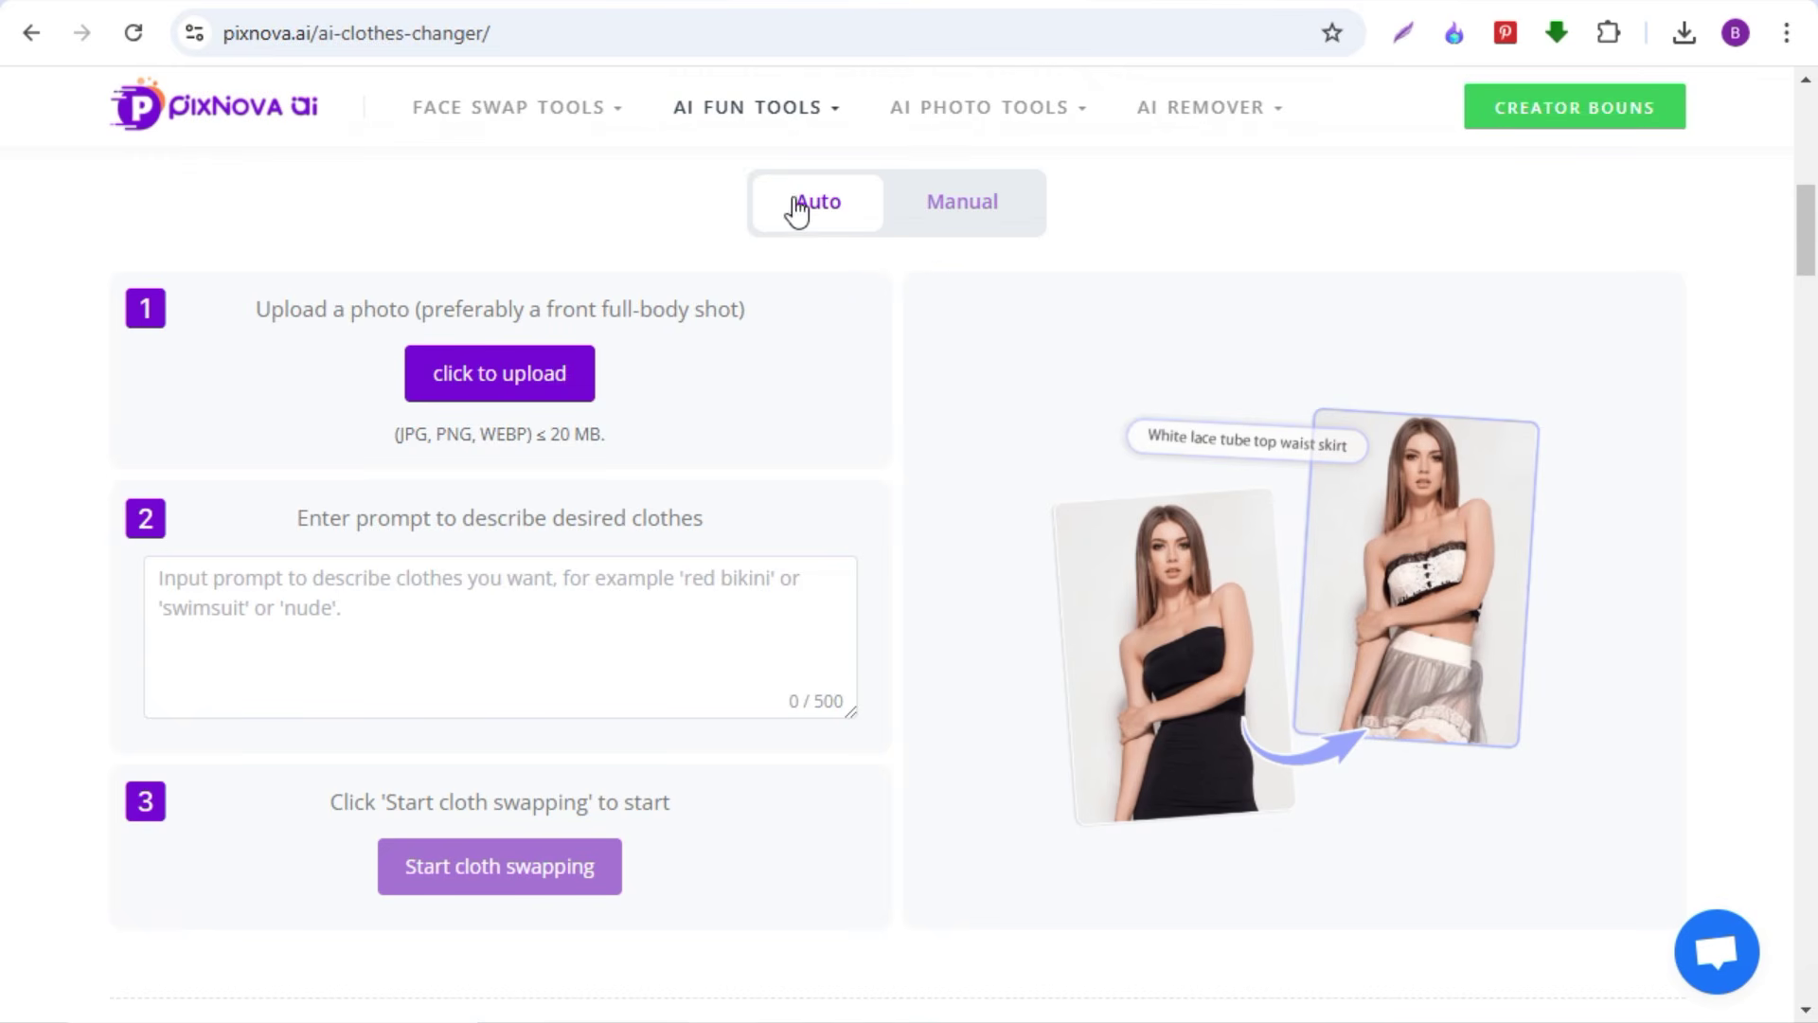
- Upload the full-body photo sss from the Sample folder to the clothes changer
click(507, 385)
click(808, 364)
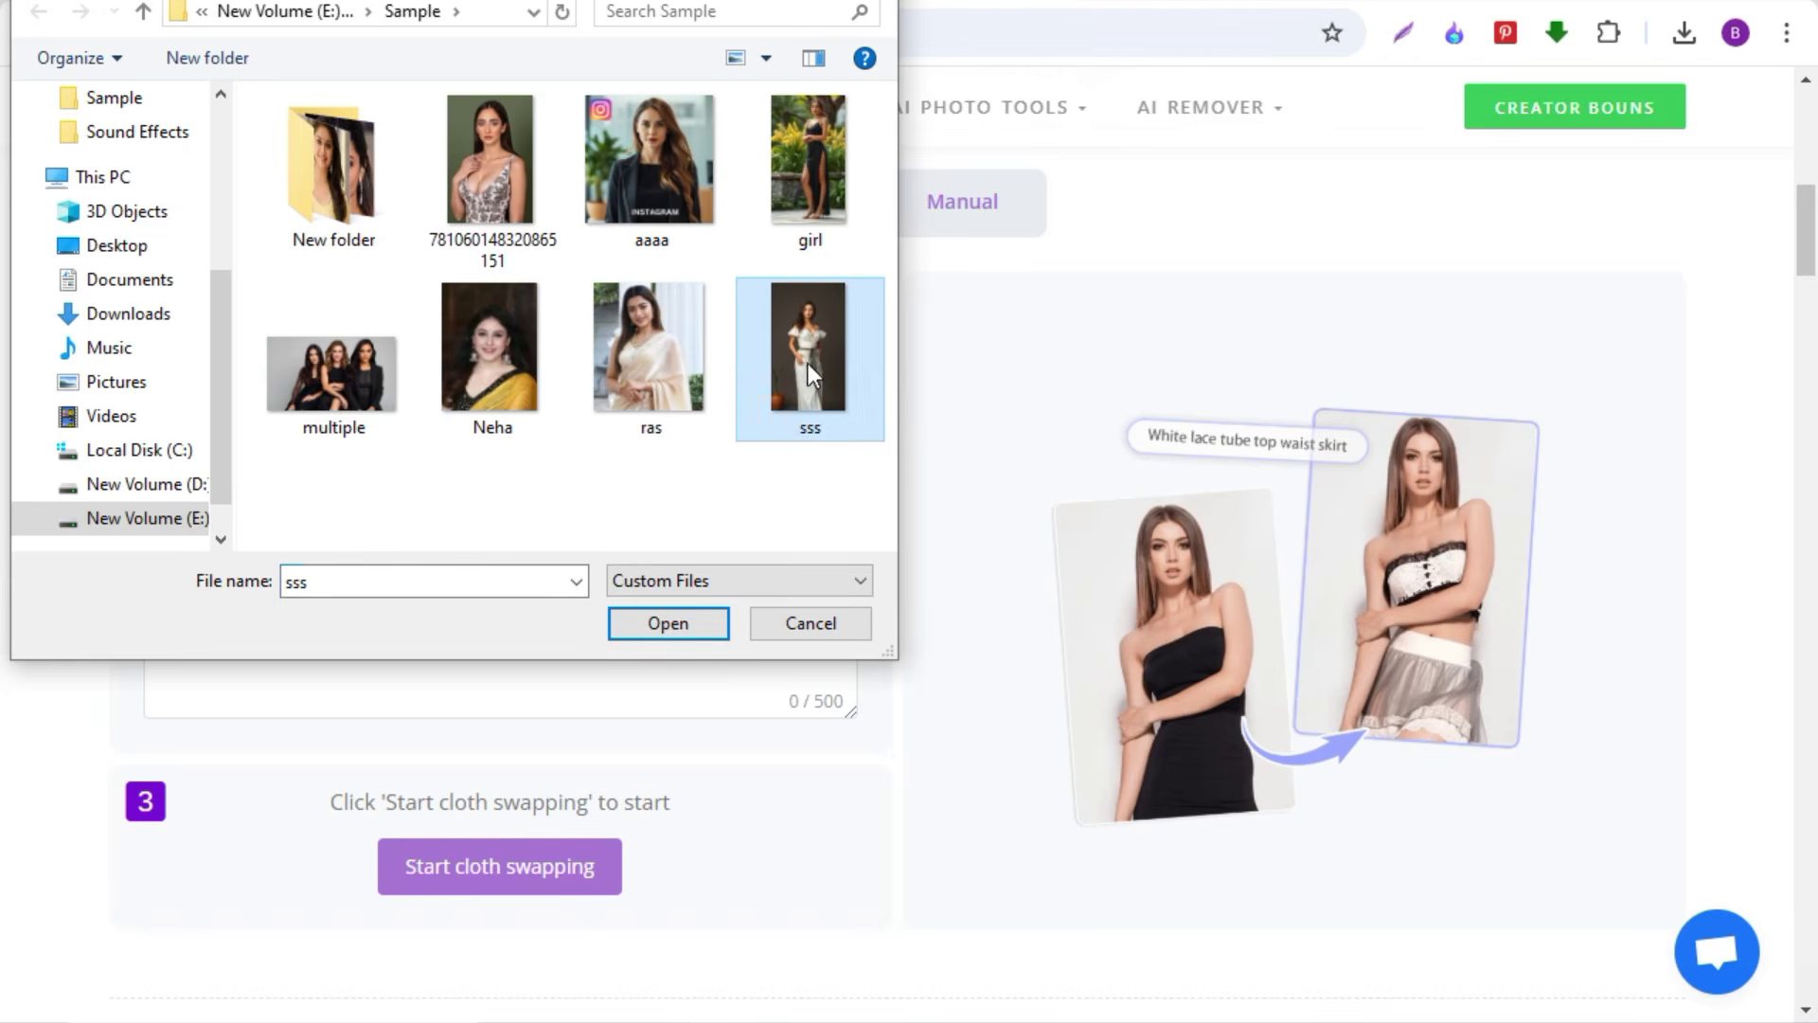
click(708, 621)
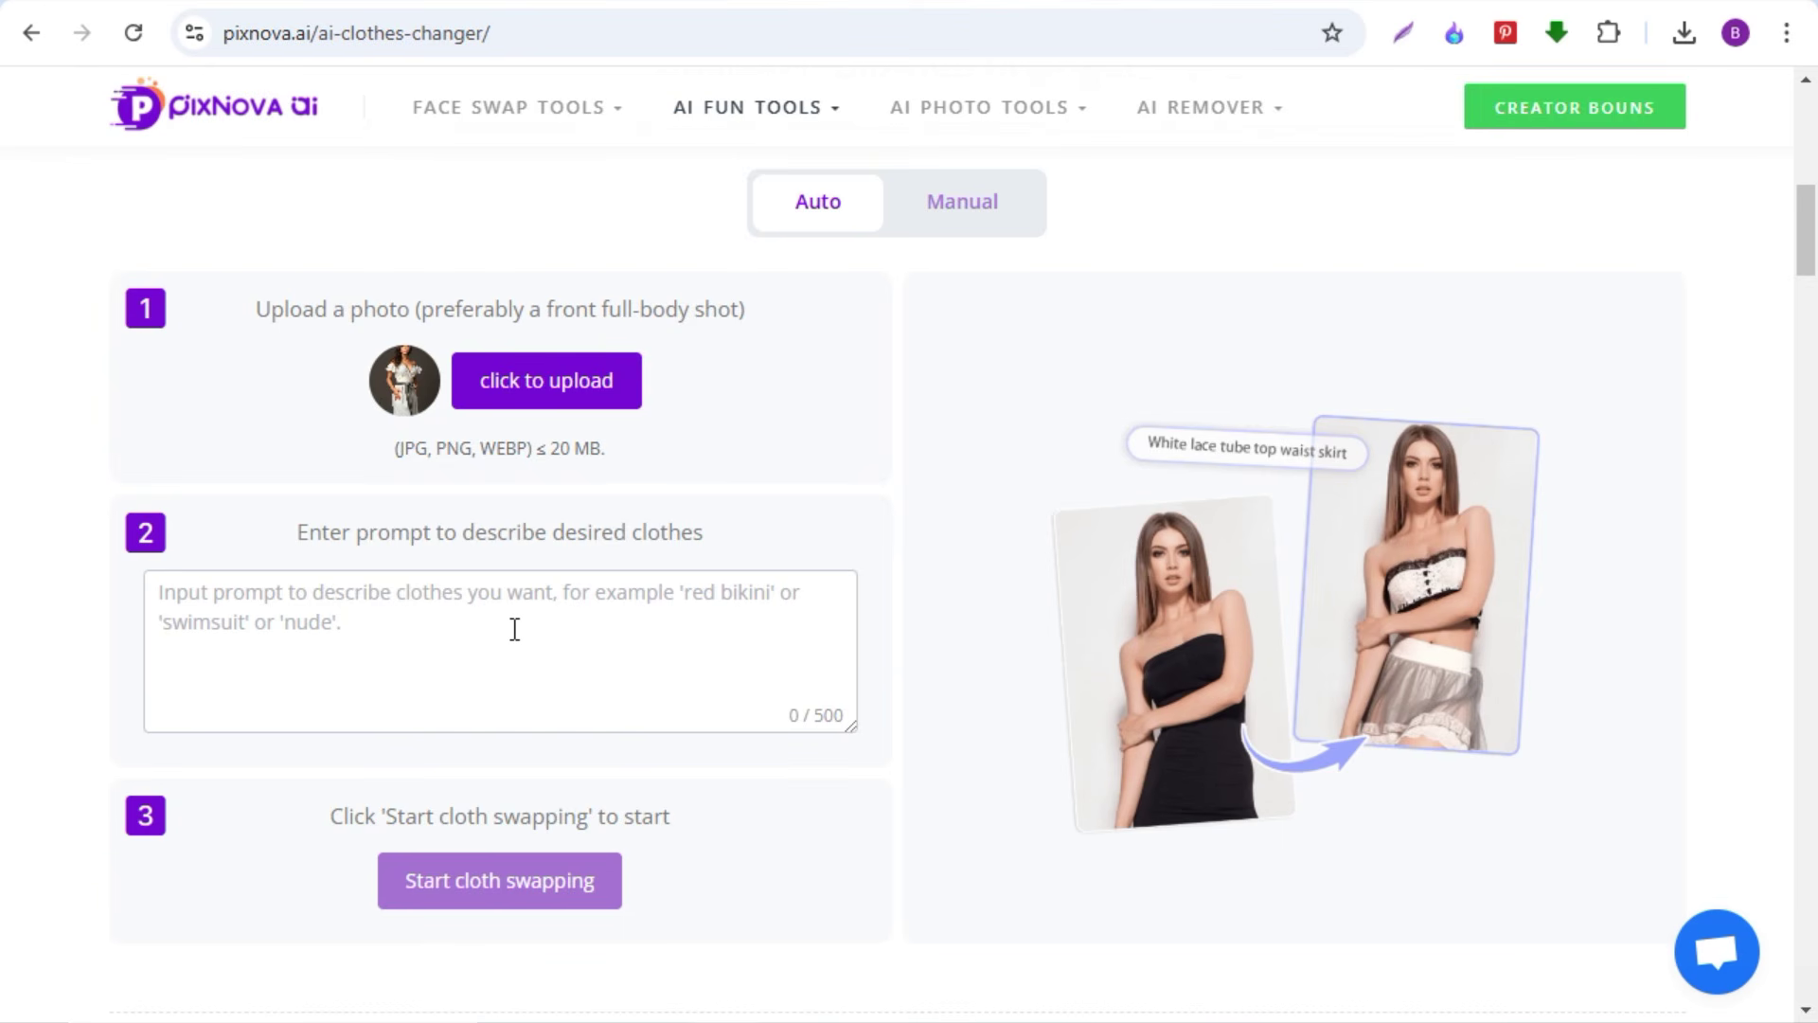
- Describe the desired clothes as "red saree" and start the cloth swapping
click(412, 611)
text(r)
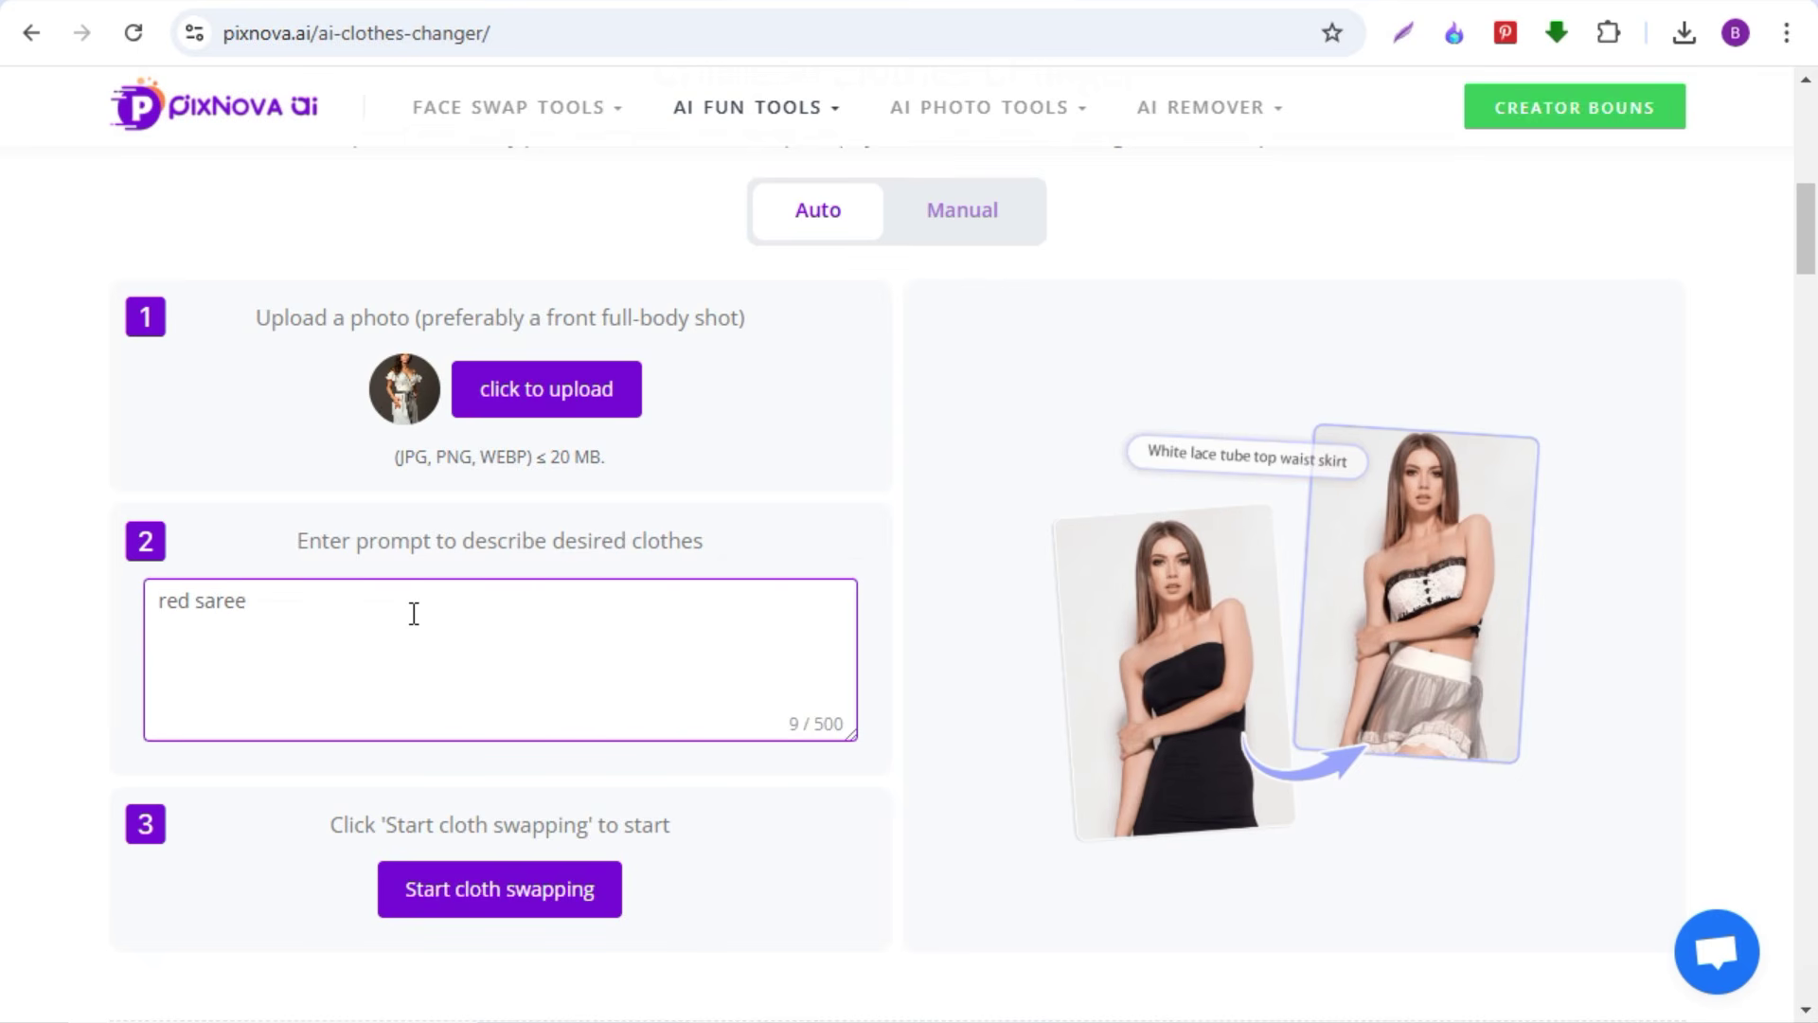
text(ed saree)
click(519, 893)
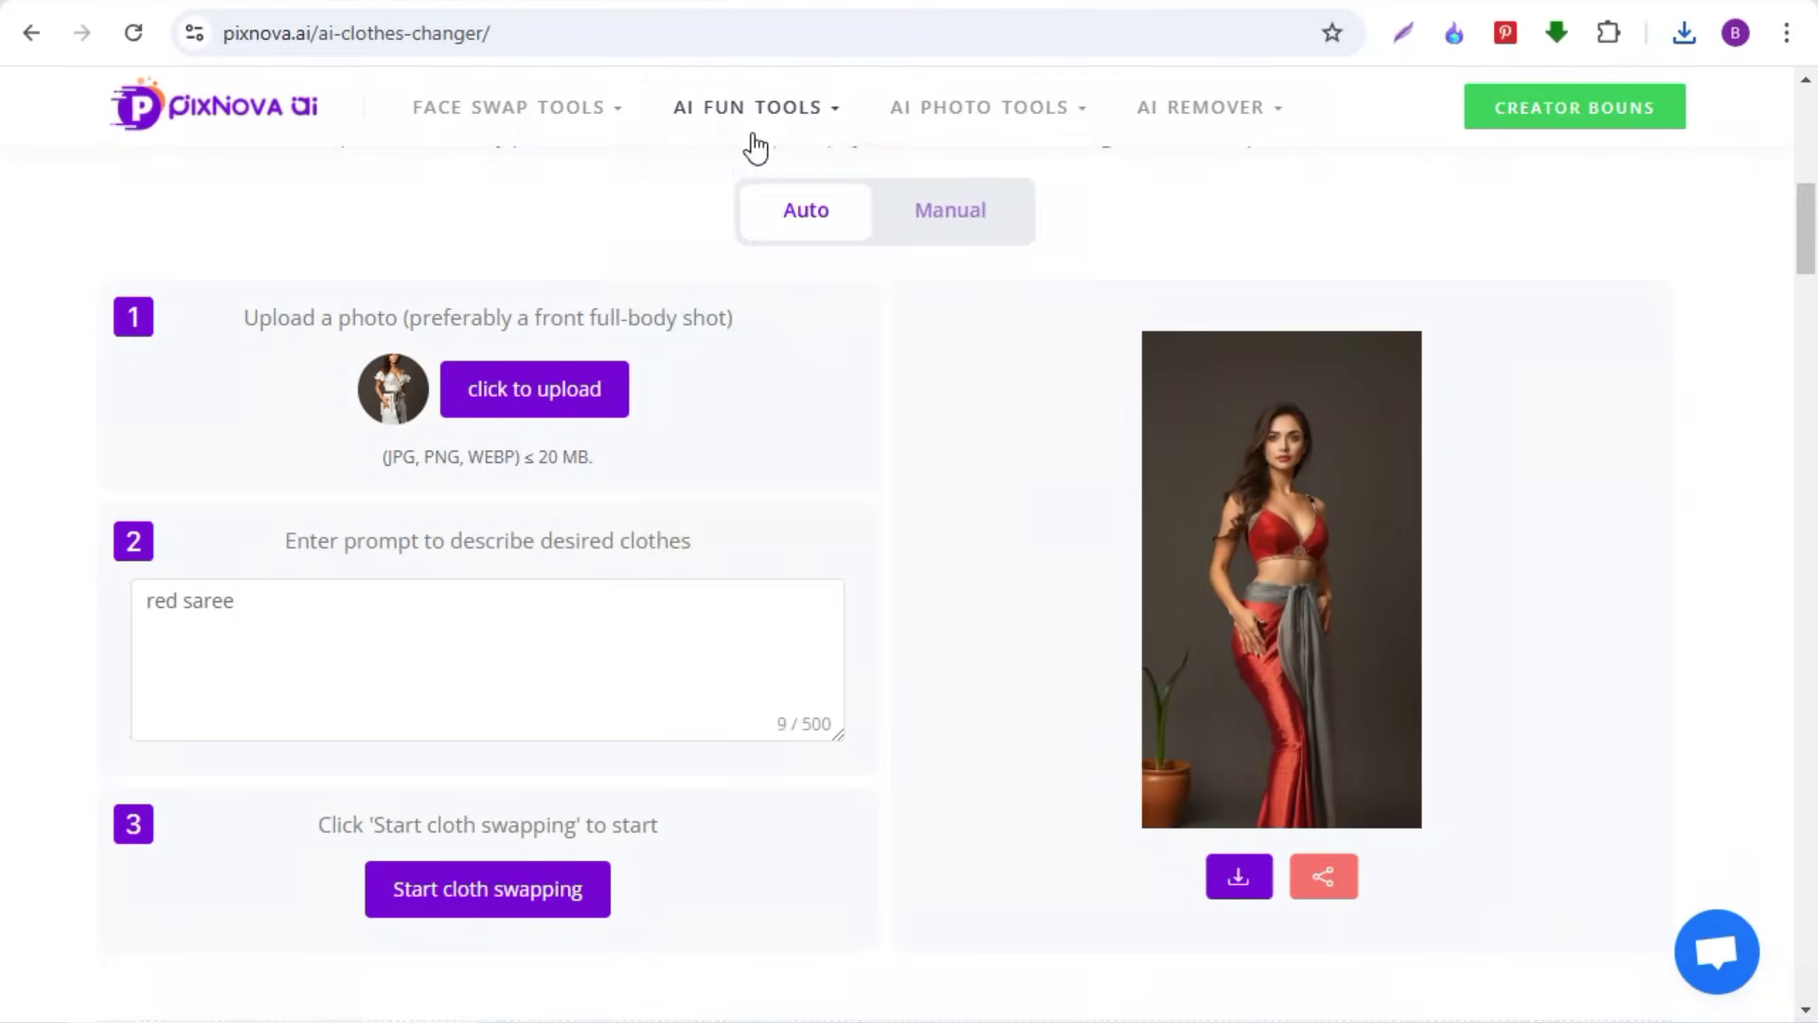
- Visit the AI Photo to Anime converter and look over its upload area, prompt and example images
mouse_move(757, 123)
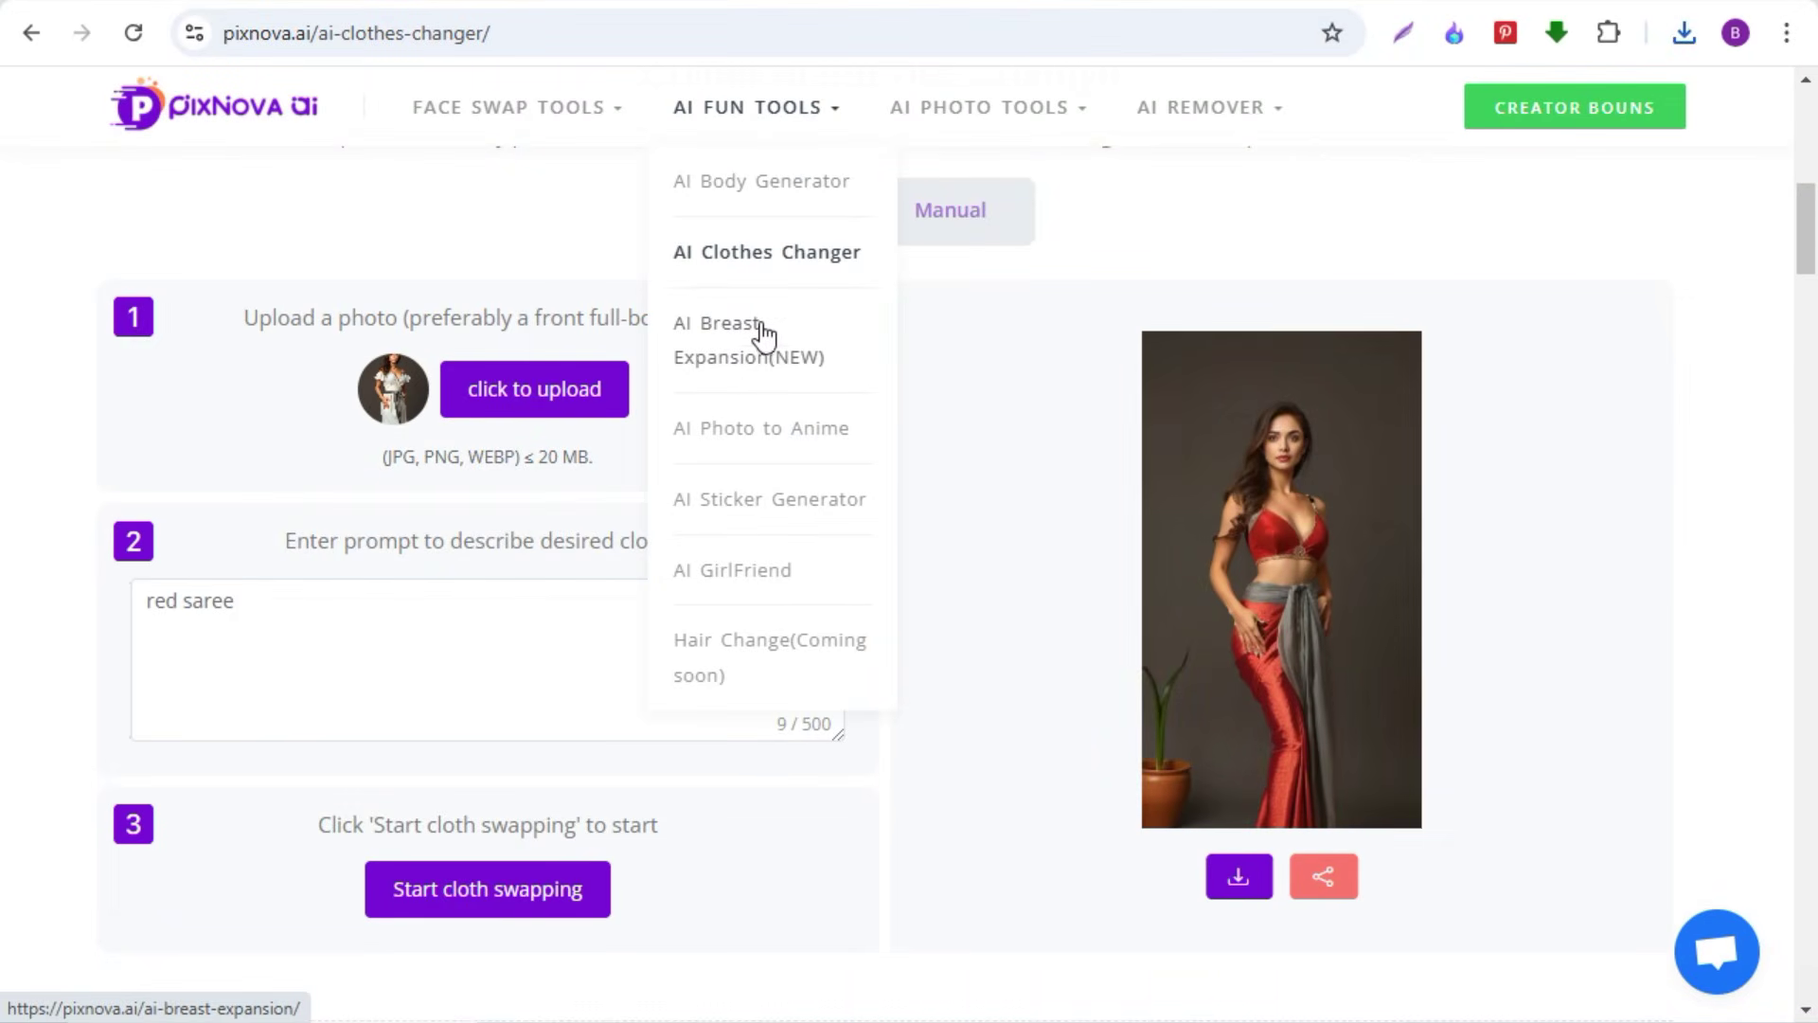
click(734, 433)
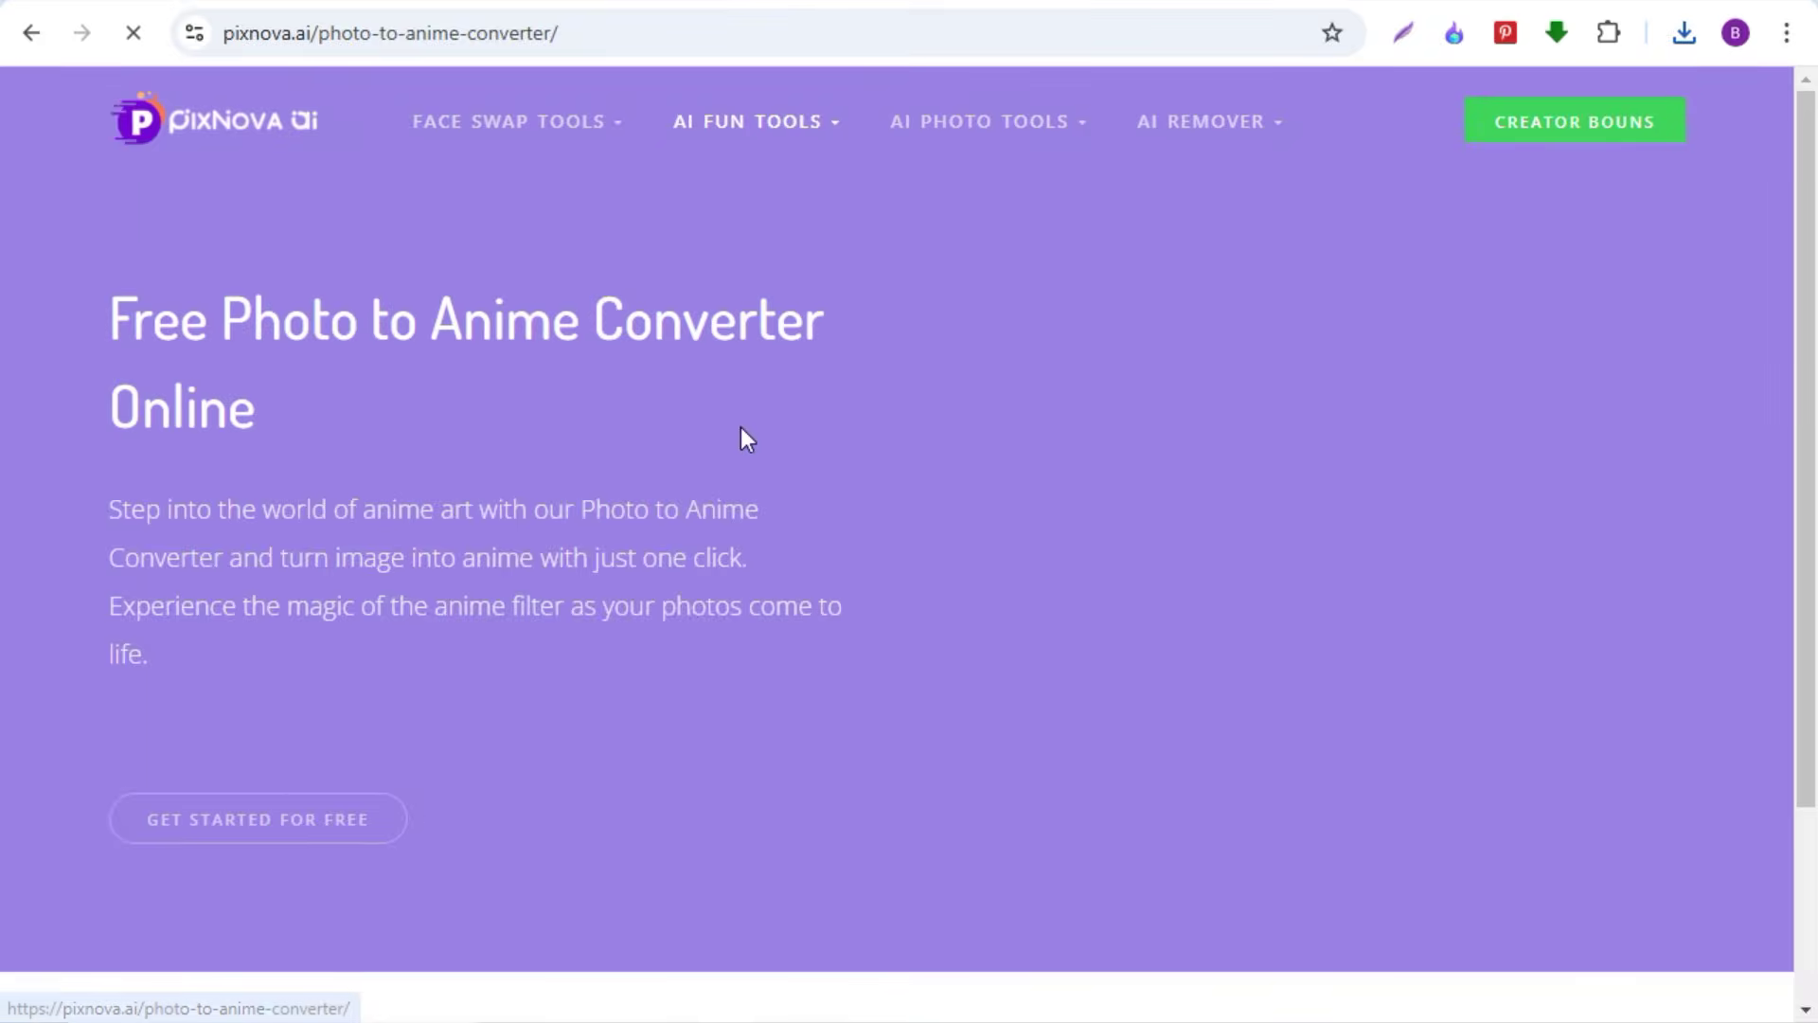
scroll(743, 433, down, 10)
scroll(1297, 407, up, 10)
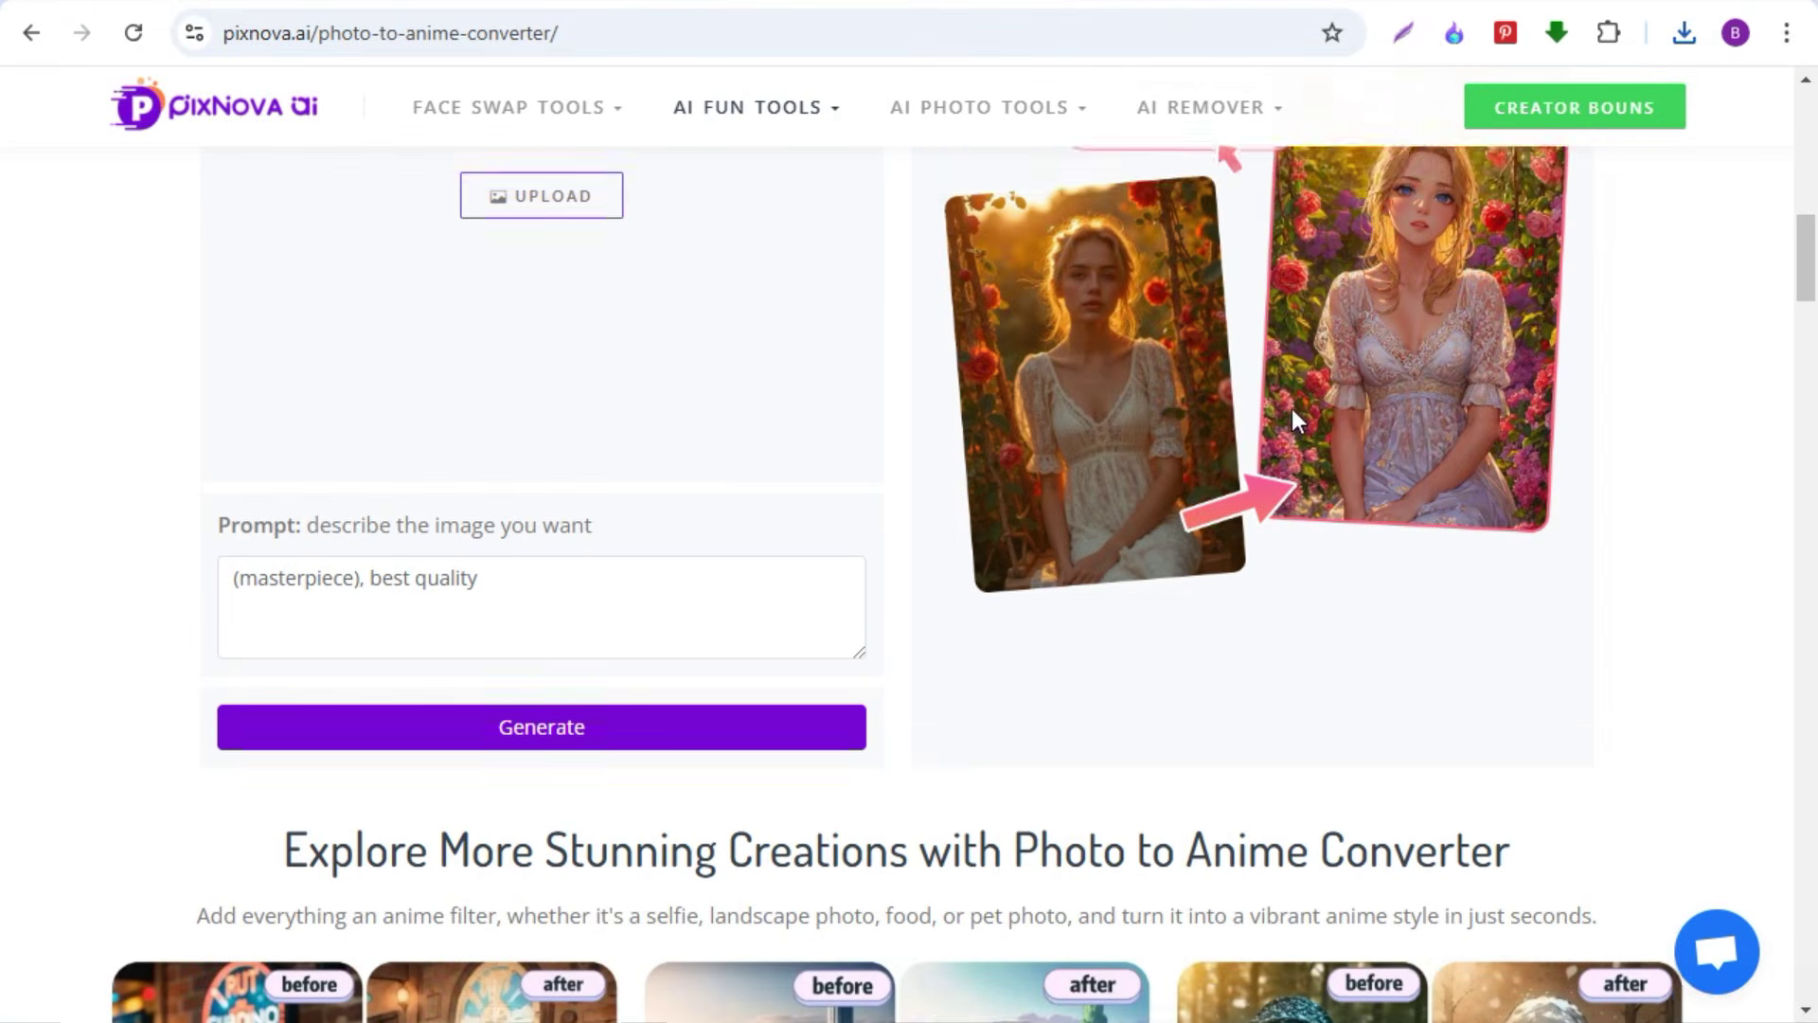
- In the AI Sticker Generator, generate stickers from the prompt "a santa claus" and download the one with the teal background
mouse_move(755, 121)
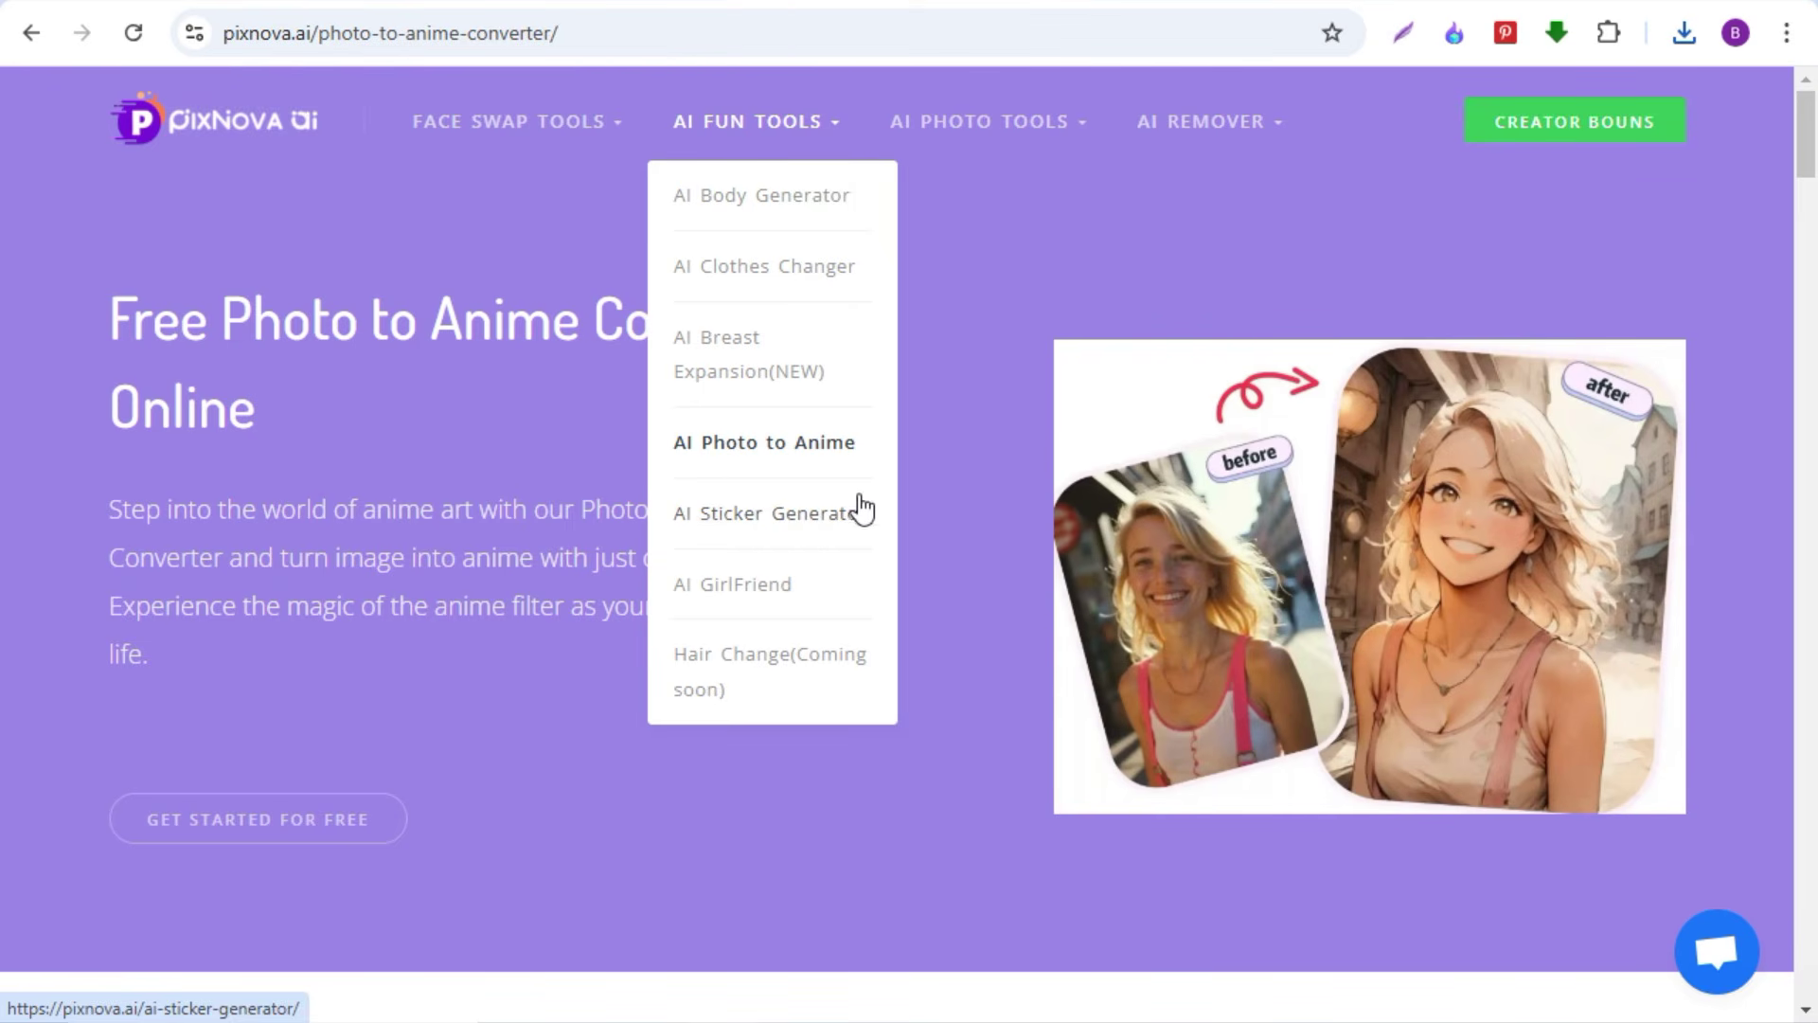
click(748, 528)
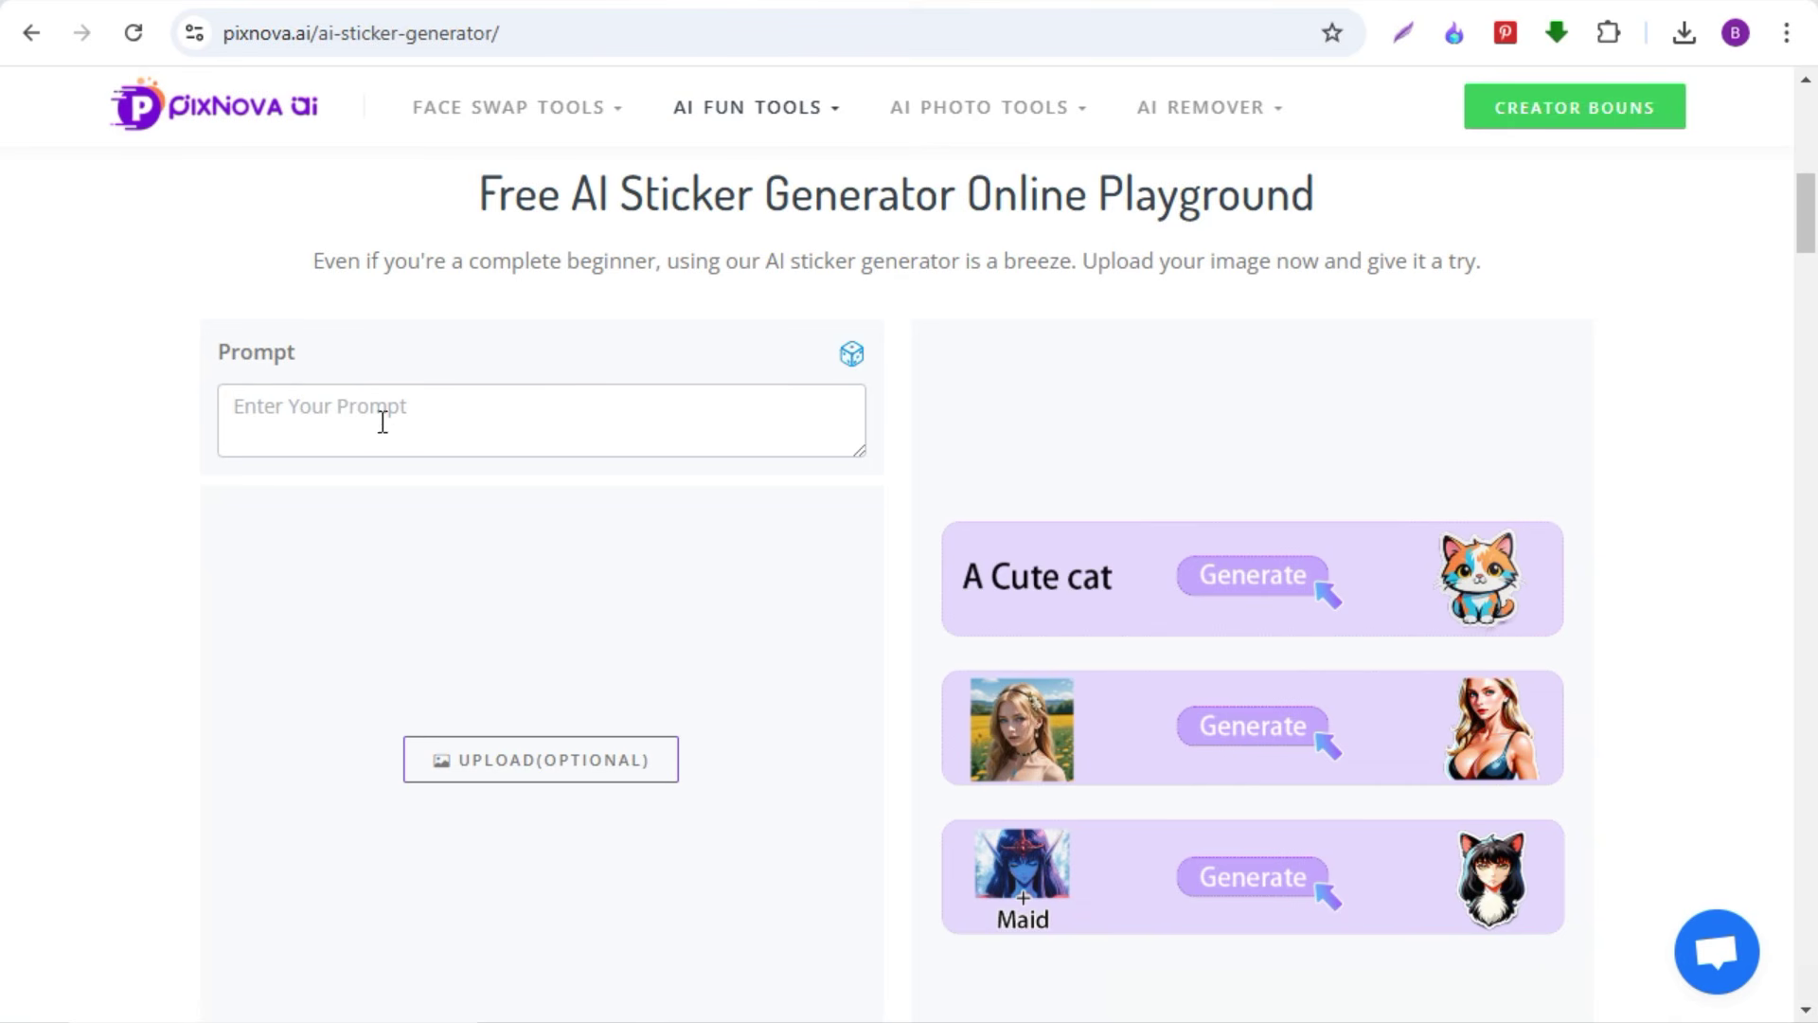
click(331, 402)
text(a santa claus)
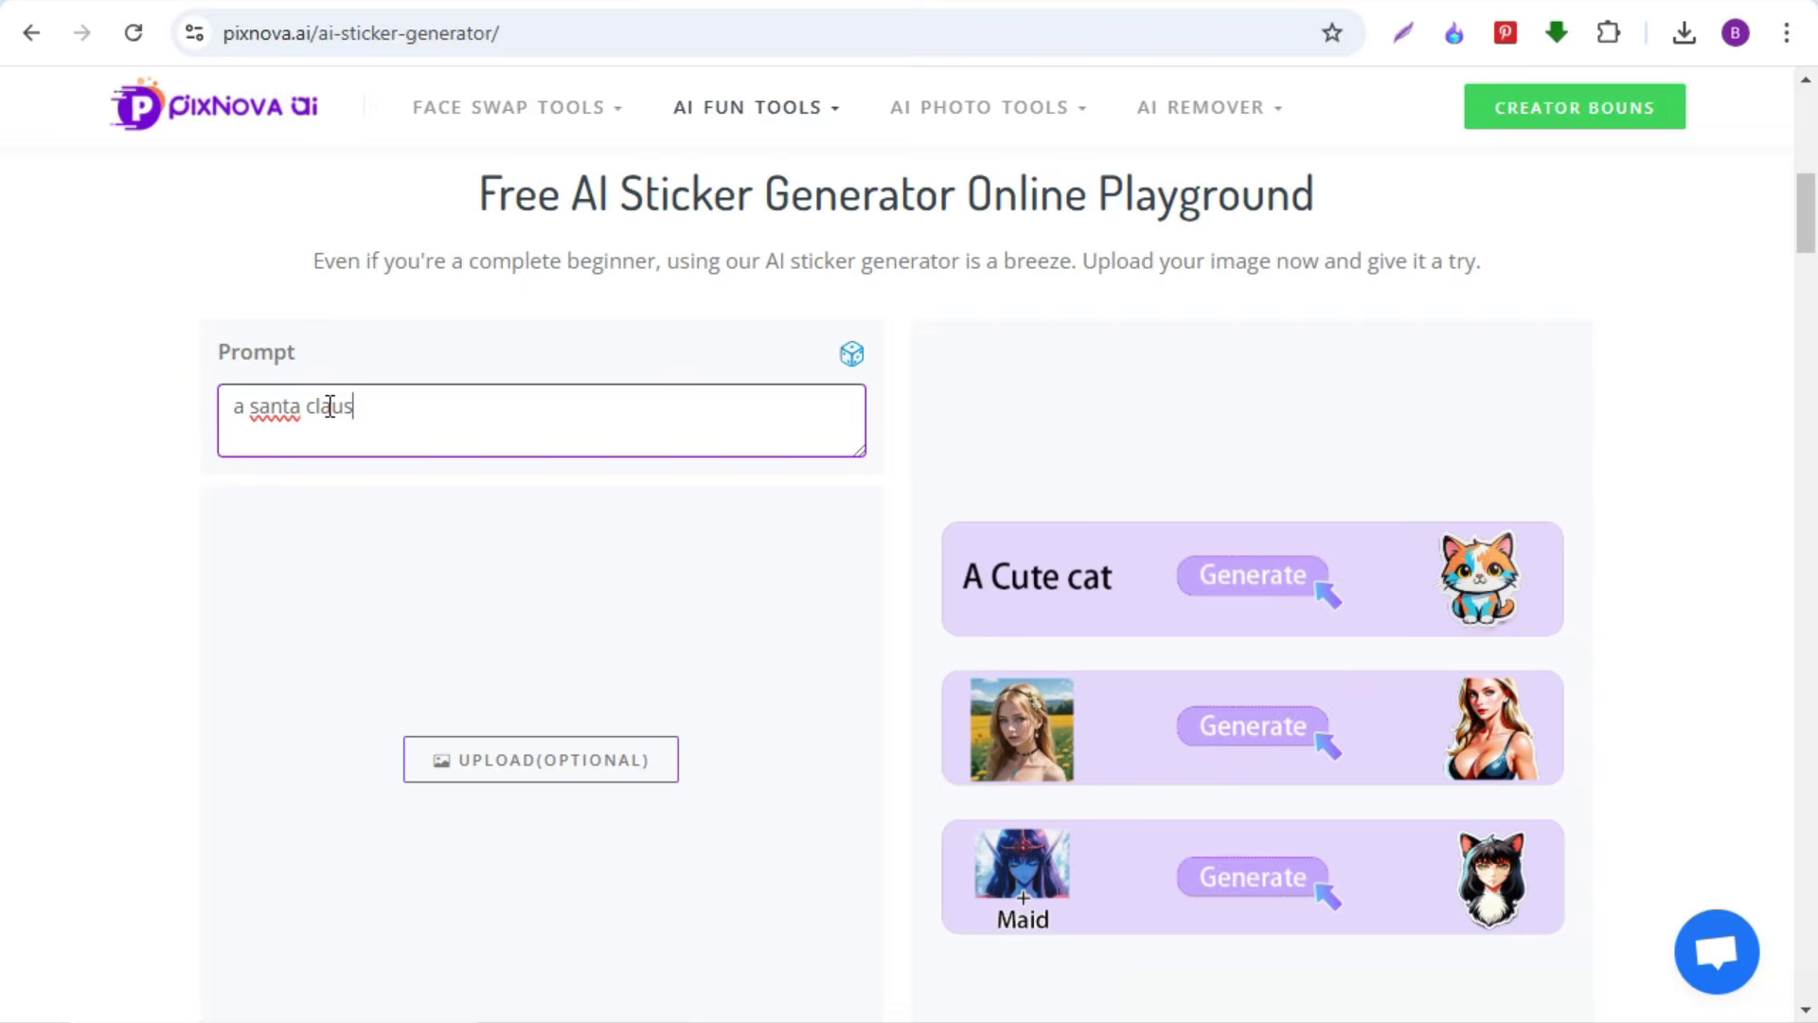
scroll(531, 924, down, 1)
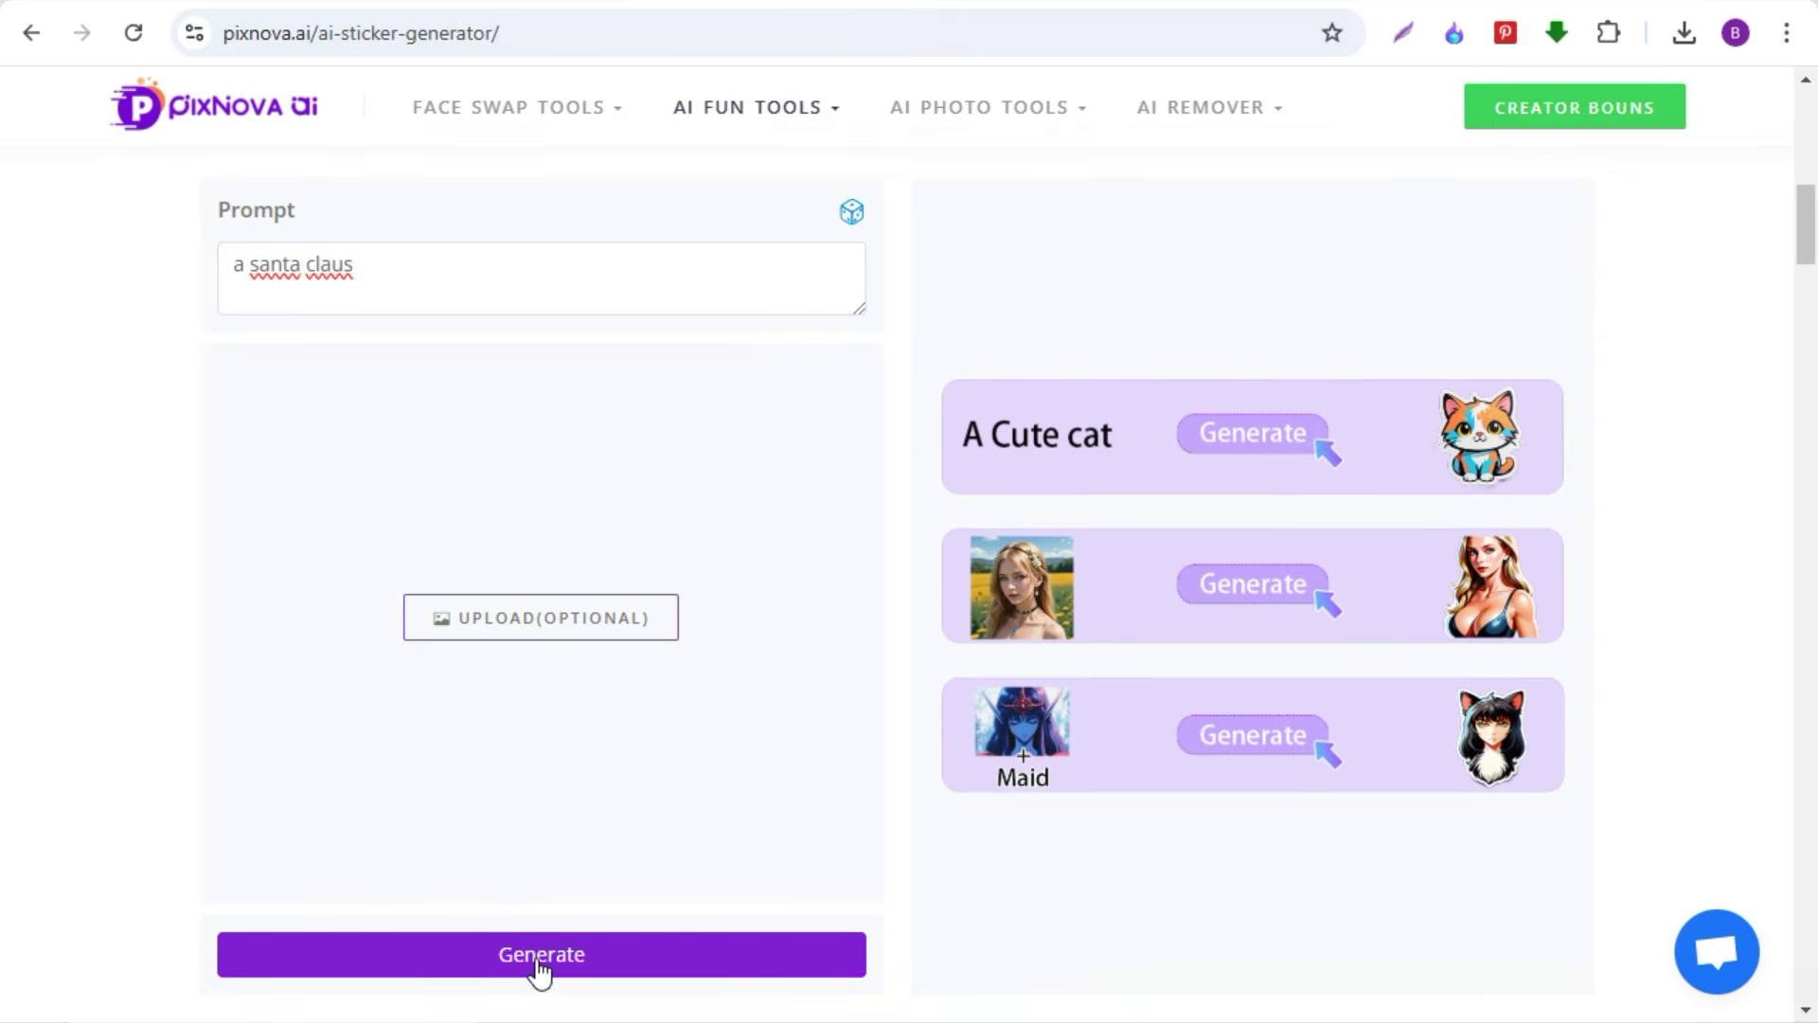
click(557, 956)
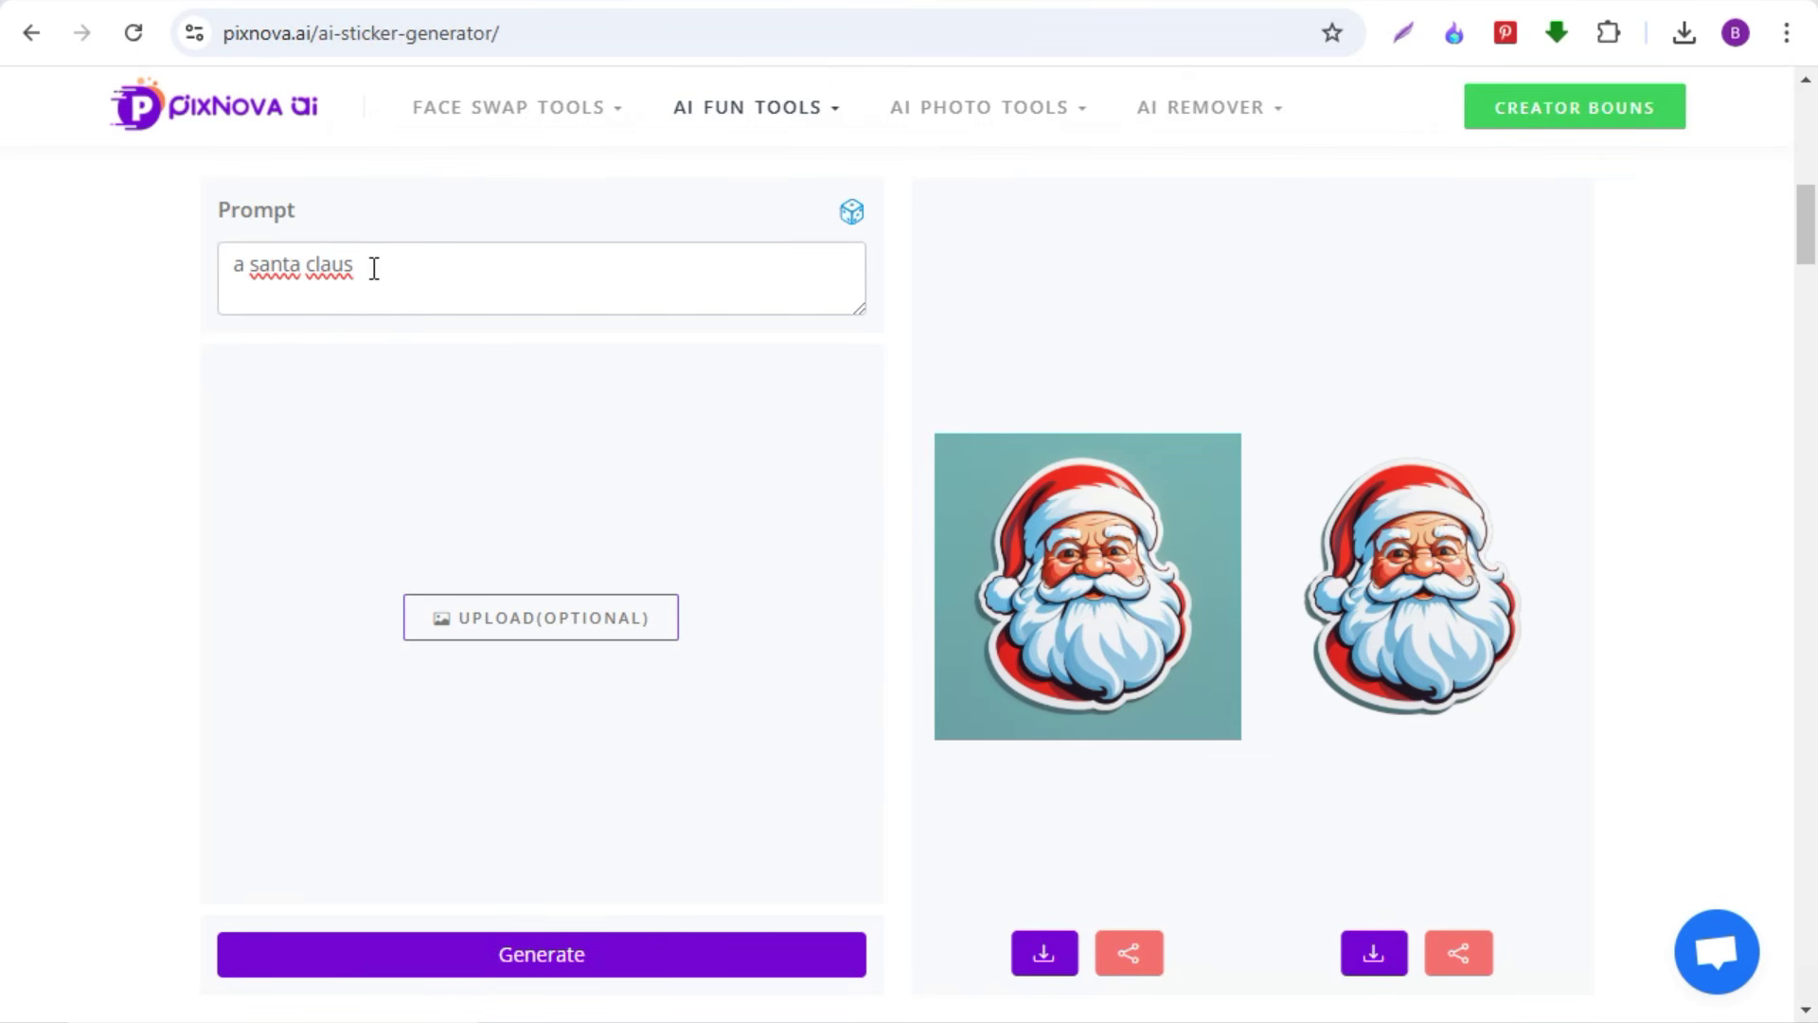
click(1045, 959)
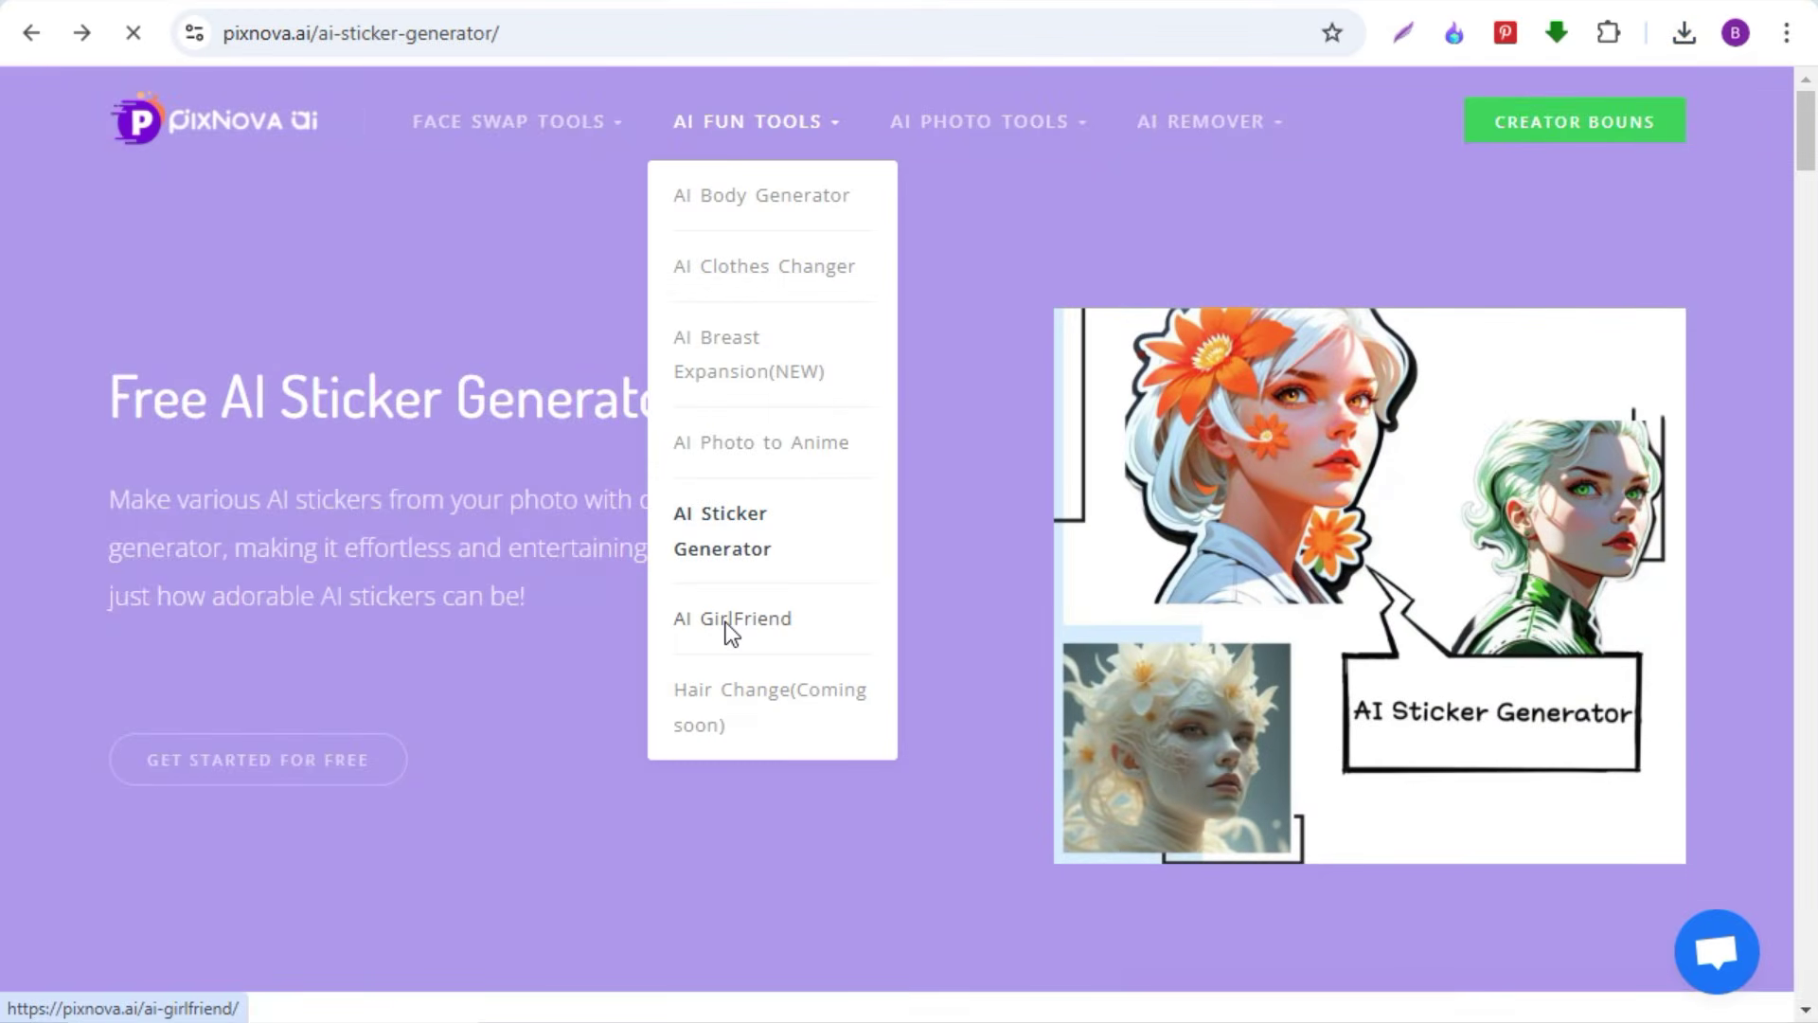
- Visit the AI GirlFriend tool and look at the characters offered in its chat playground
click(727, 625)
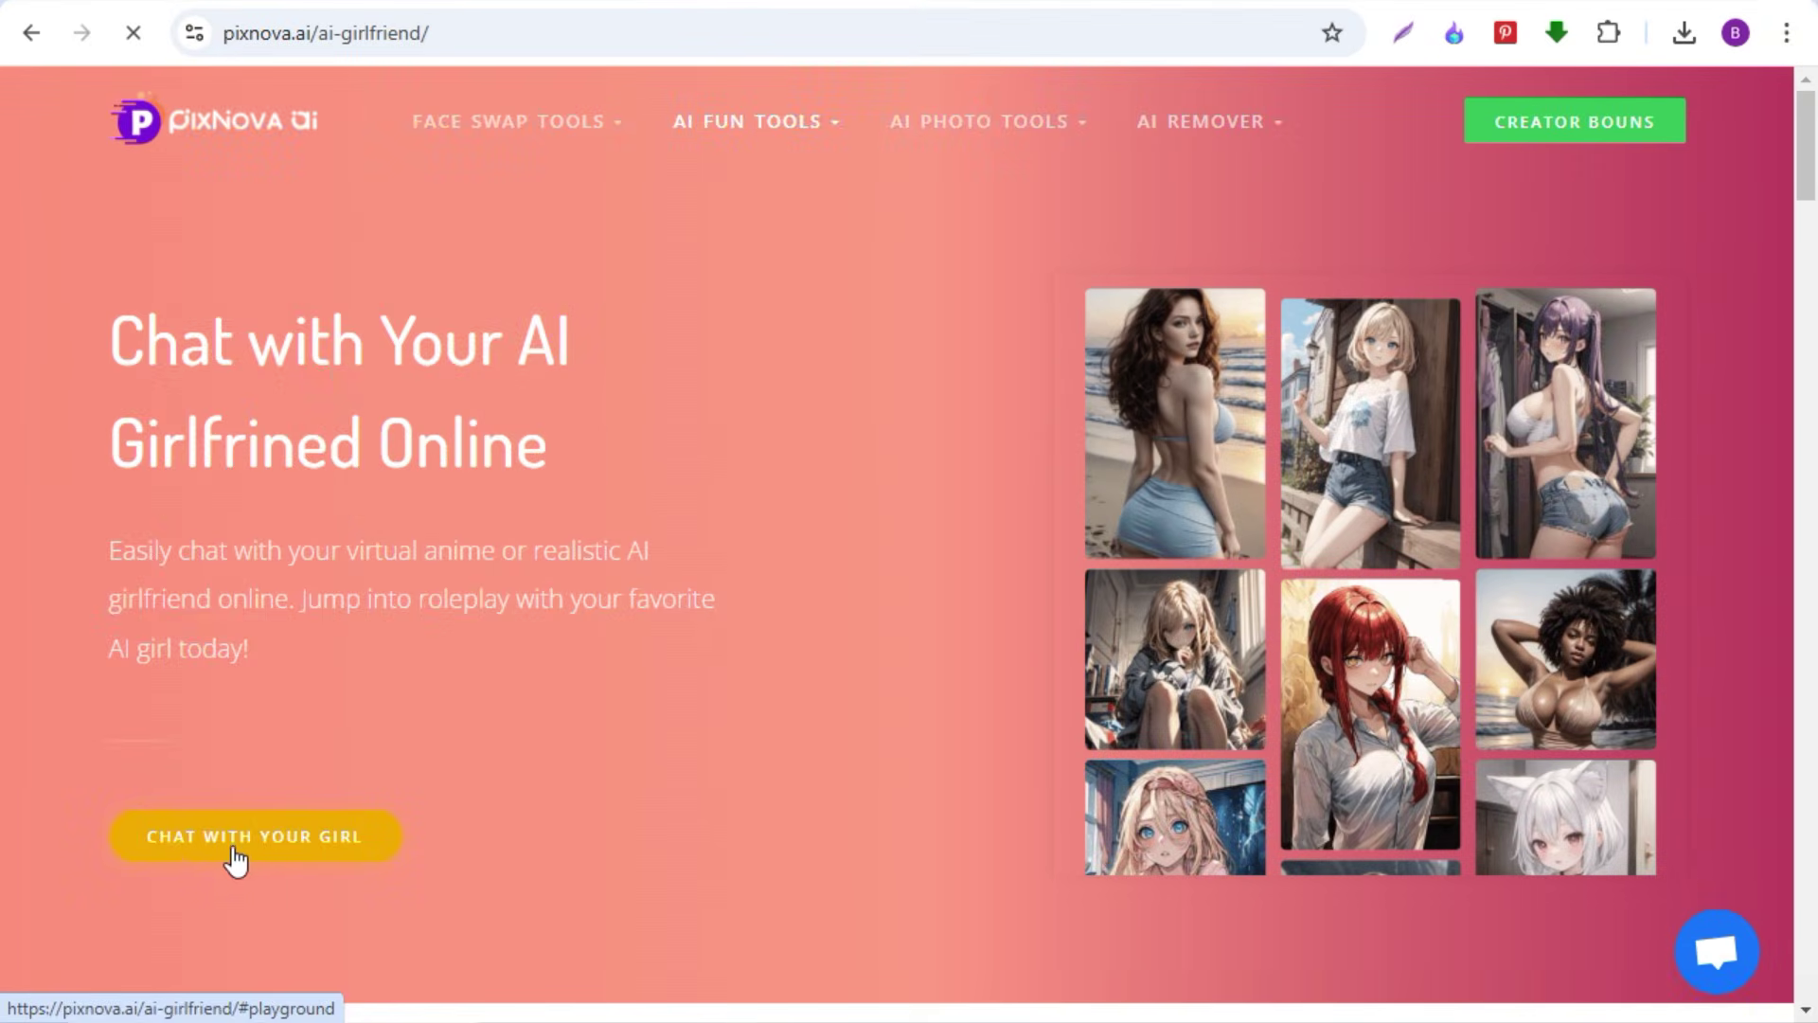
click(284, 861)
scroll(731, 763, down, 1)
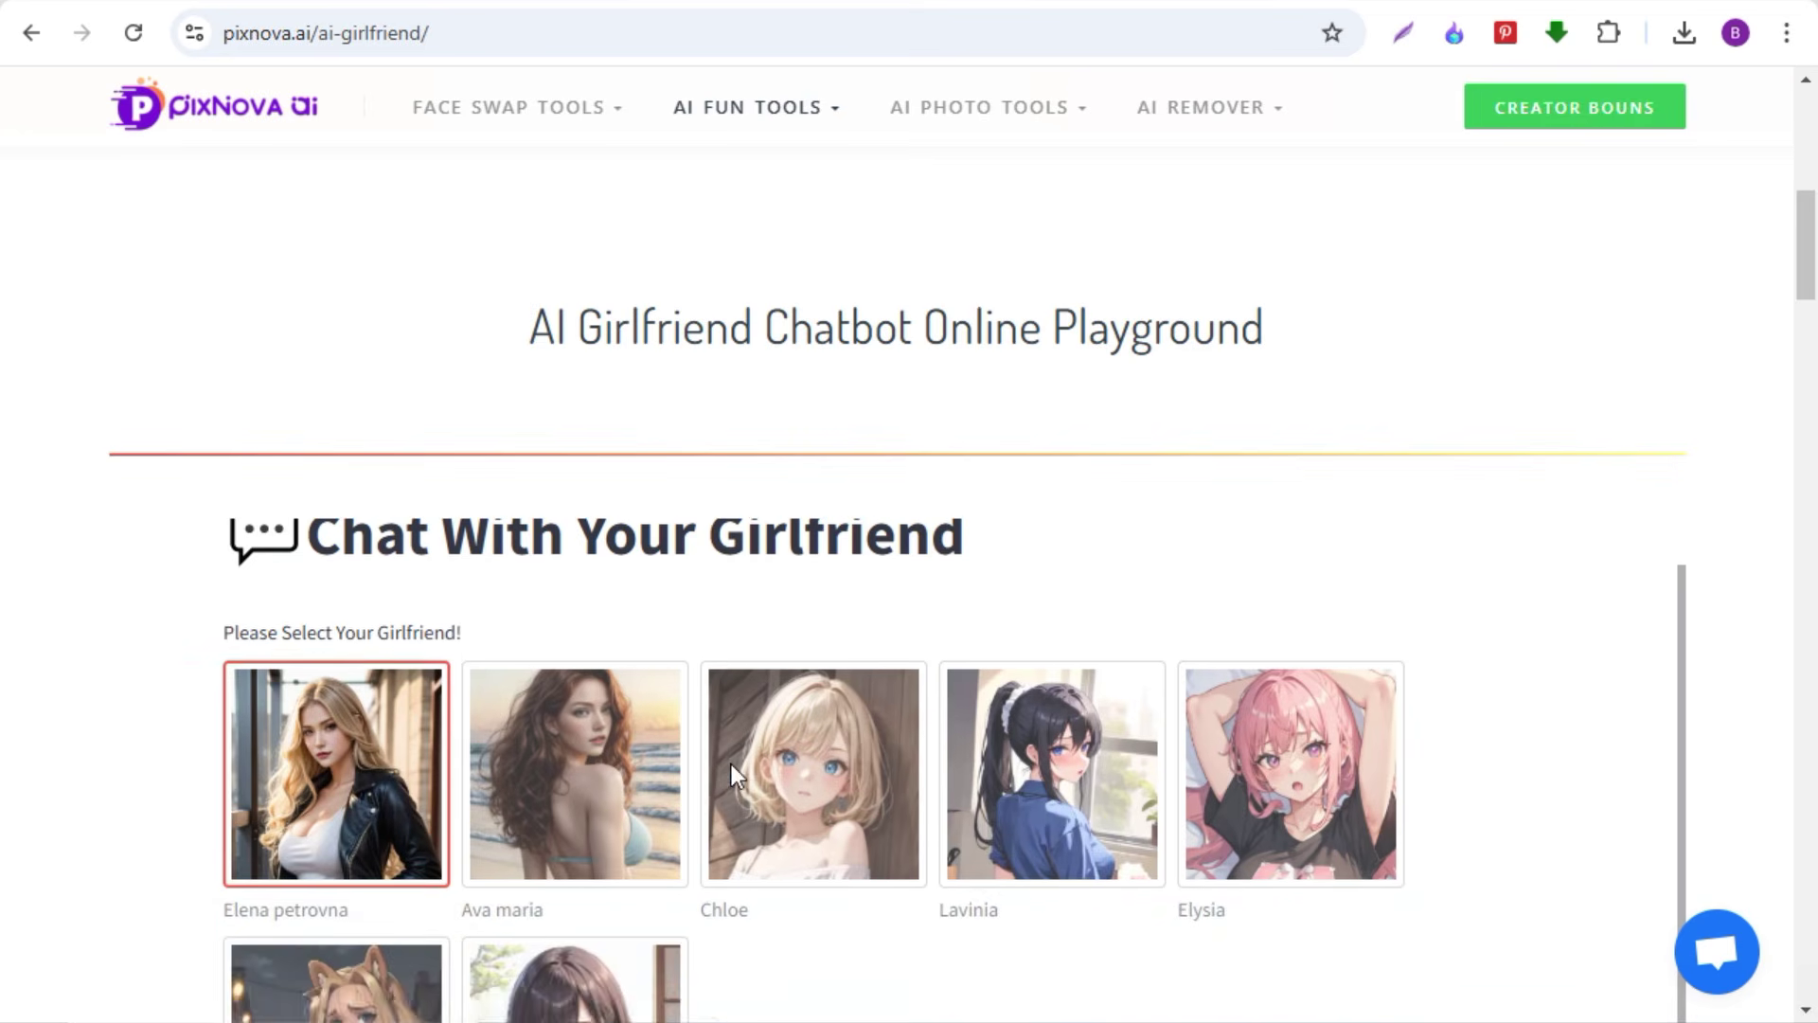
- Open the AI Face Enhancer among the photo tools and upload the photo young-woman-2961974_1280
mouse_move(985, 112)
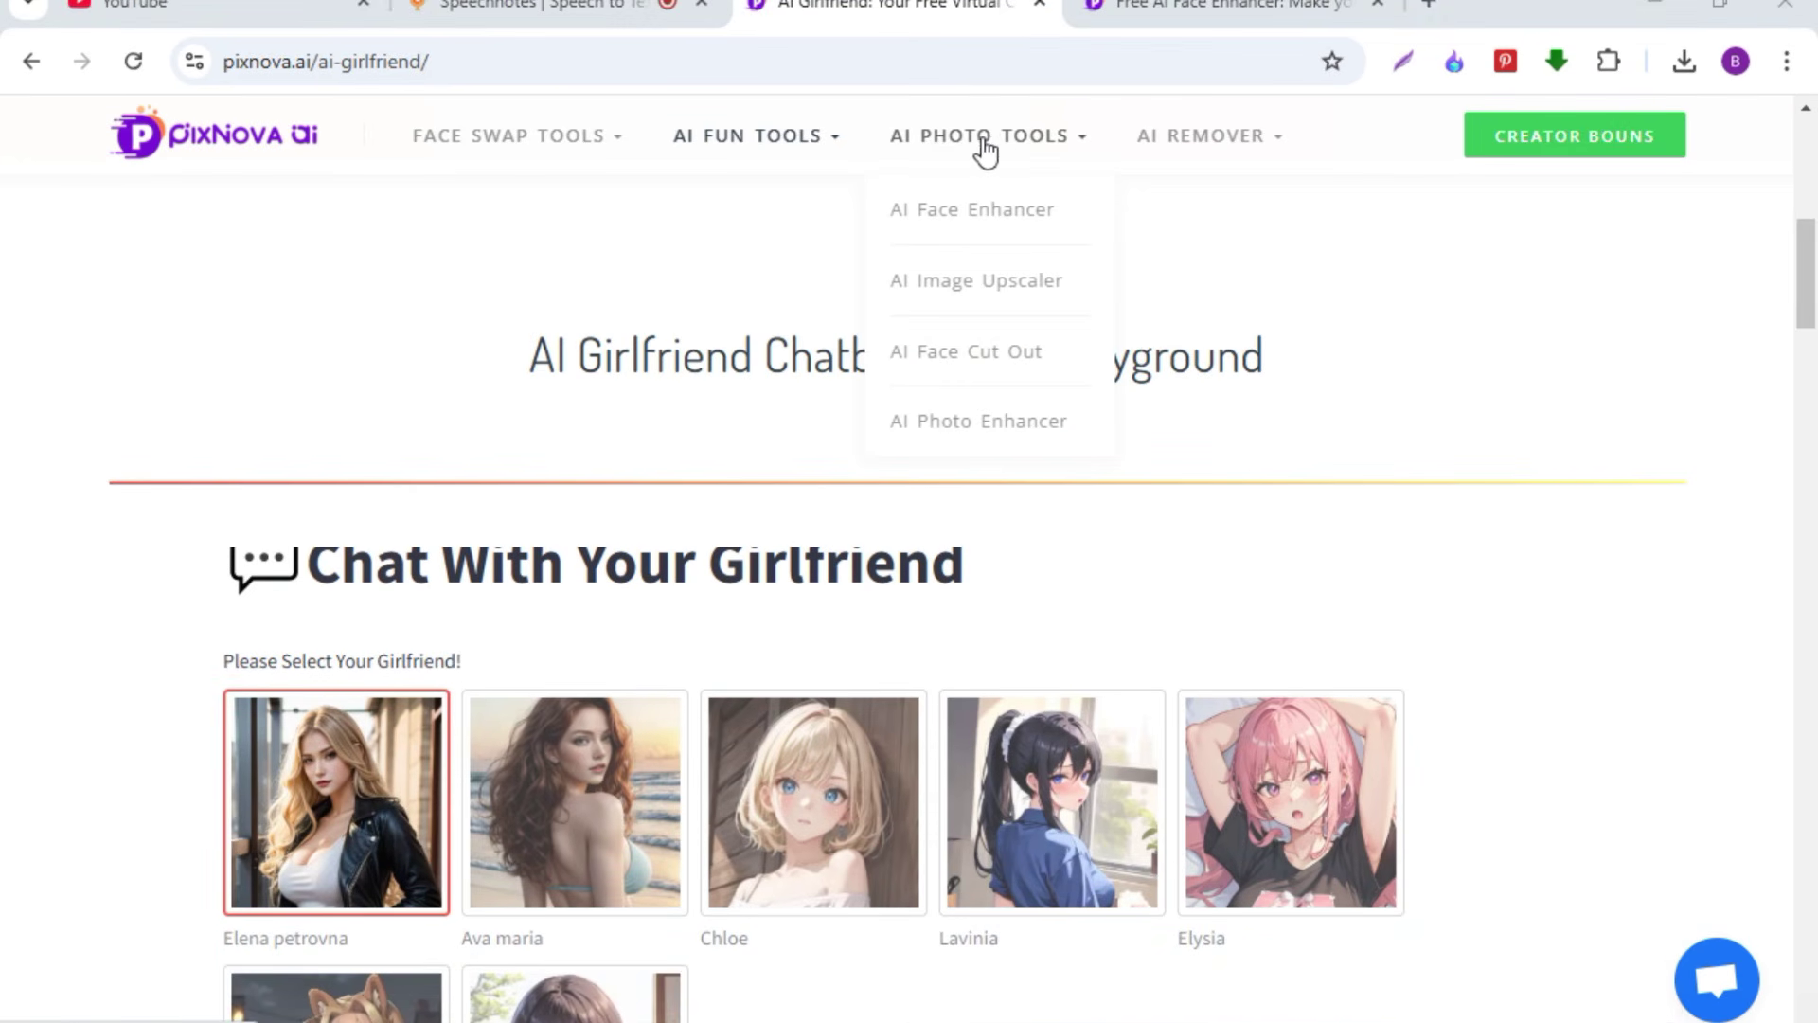
click(957, 216)
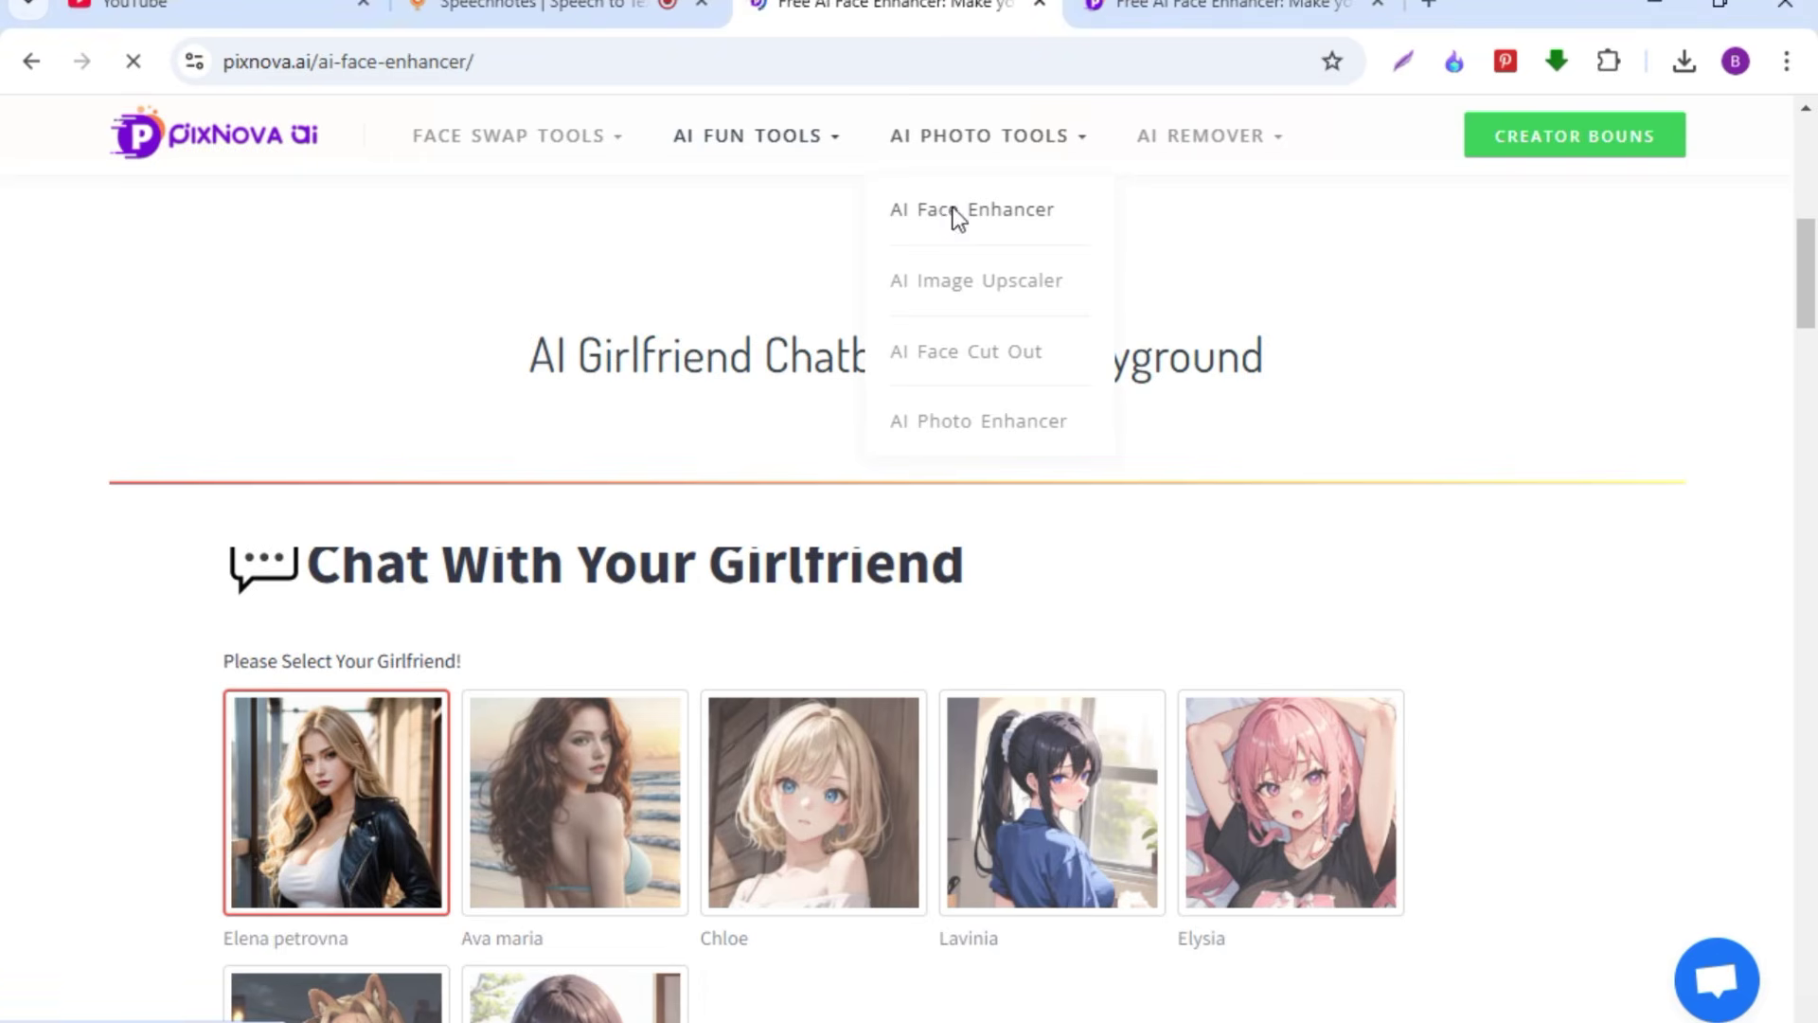
scroll(610, 618, down, 6)
scroll(609, 632, down, 3)
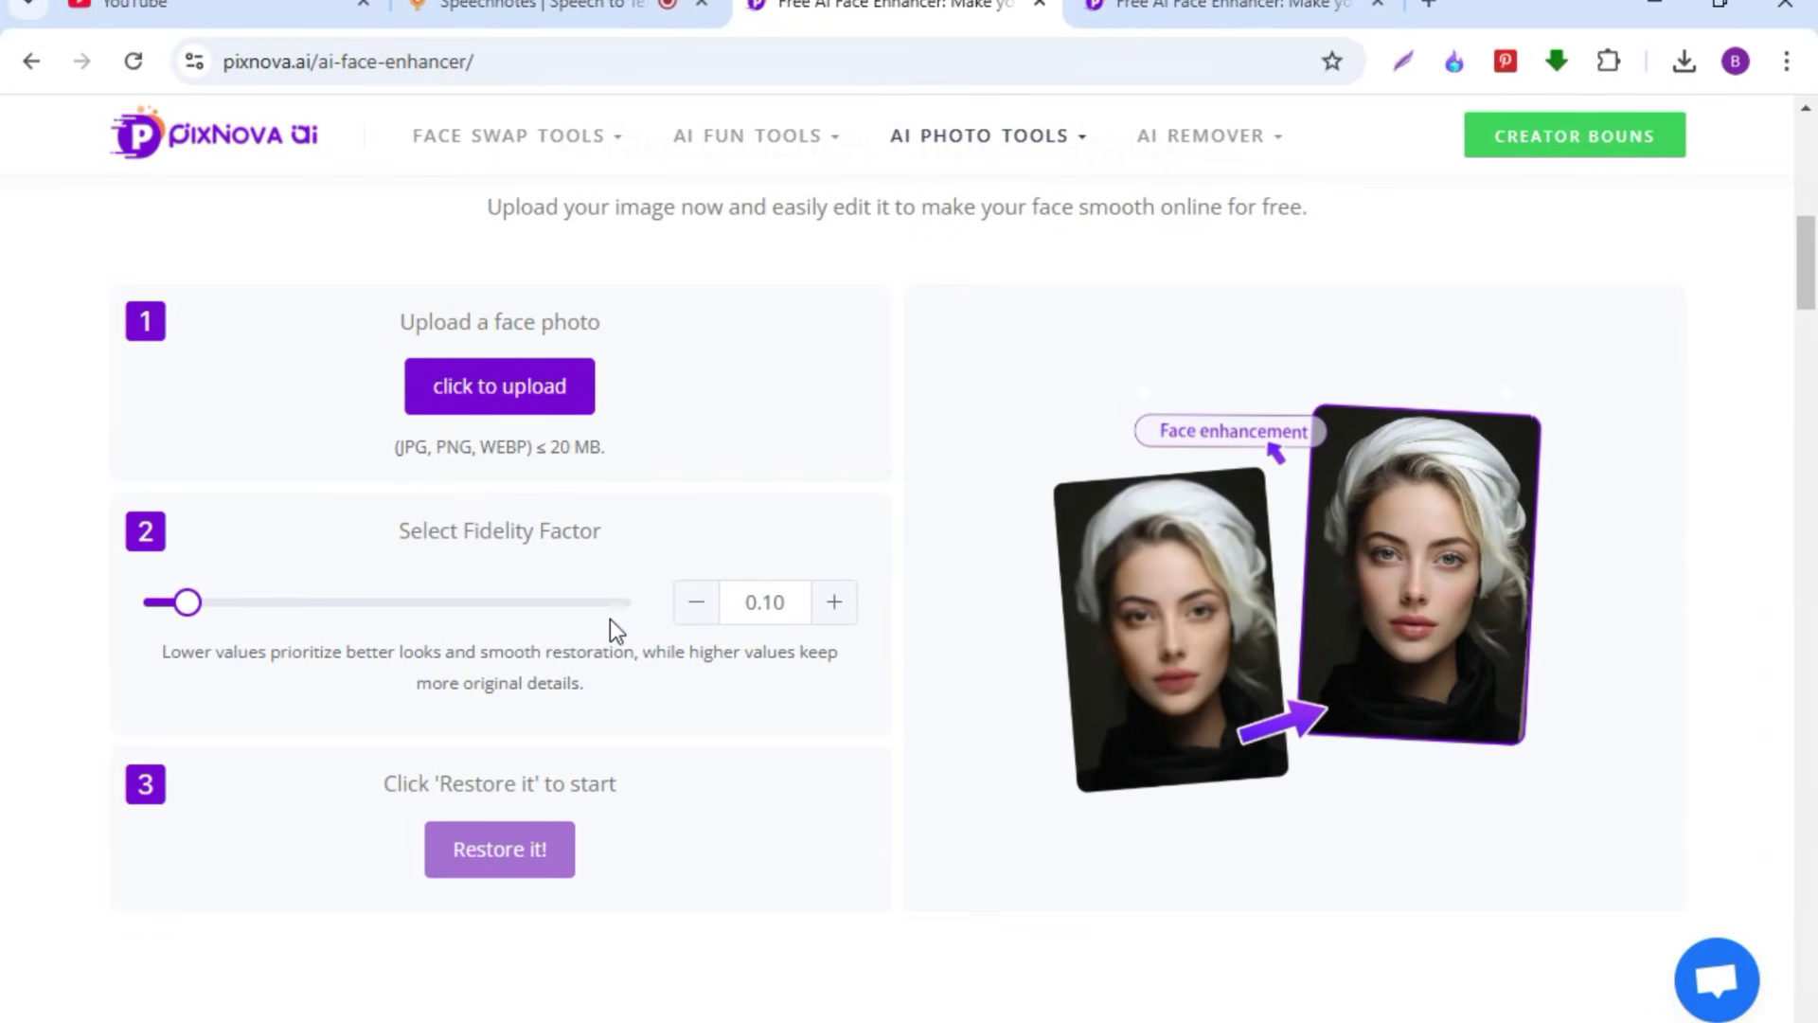
click(509, 417)
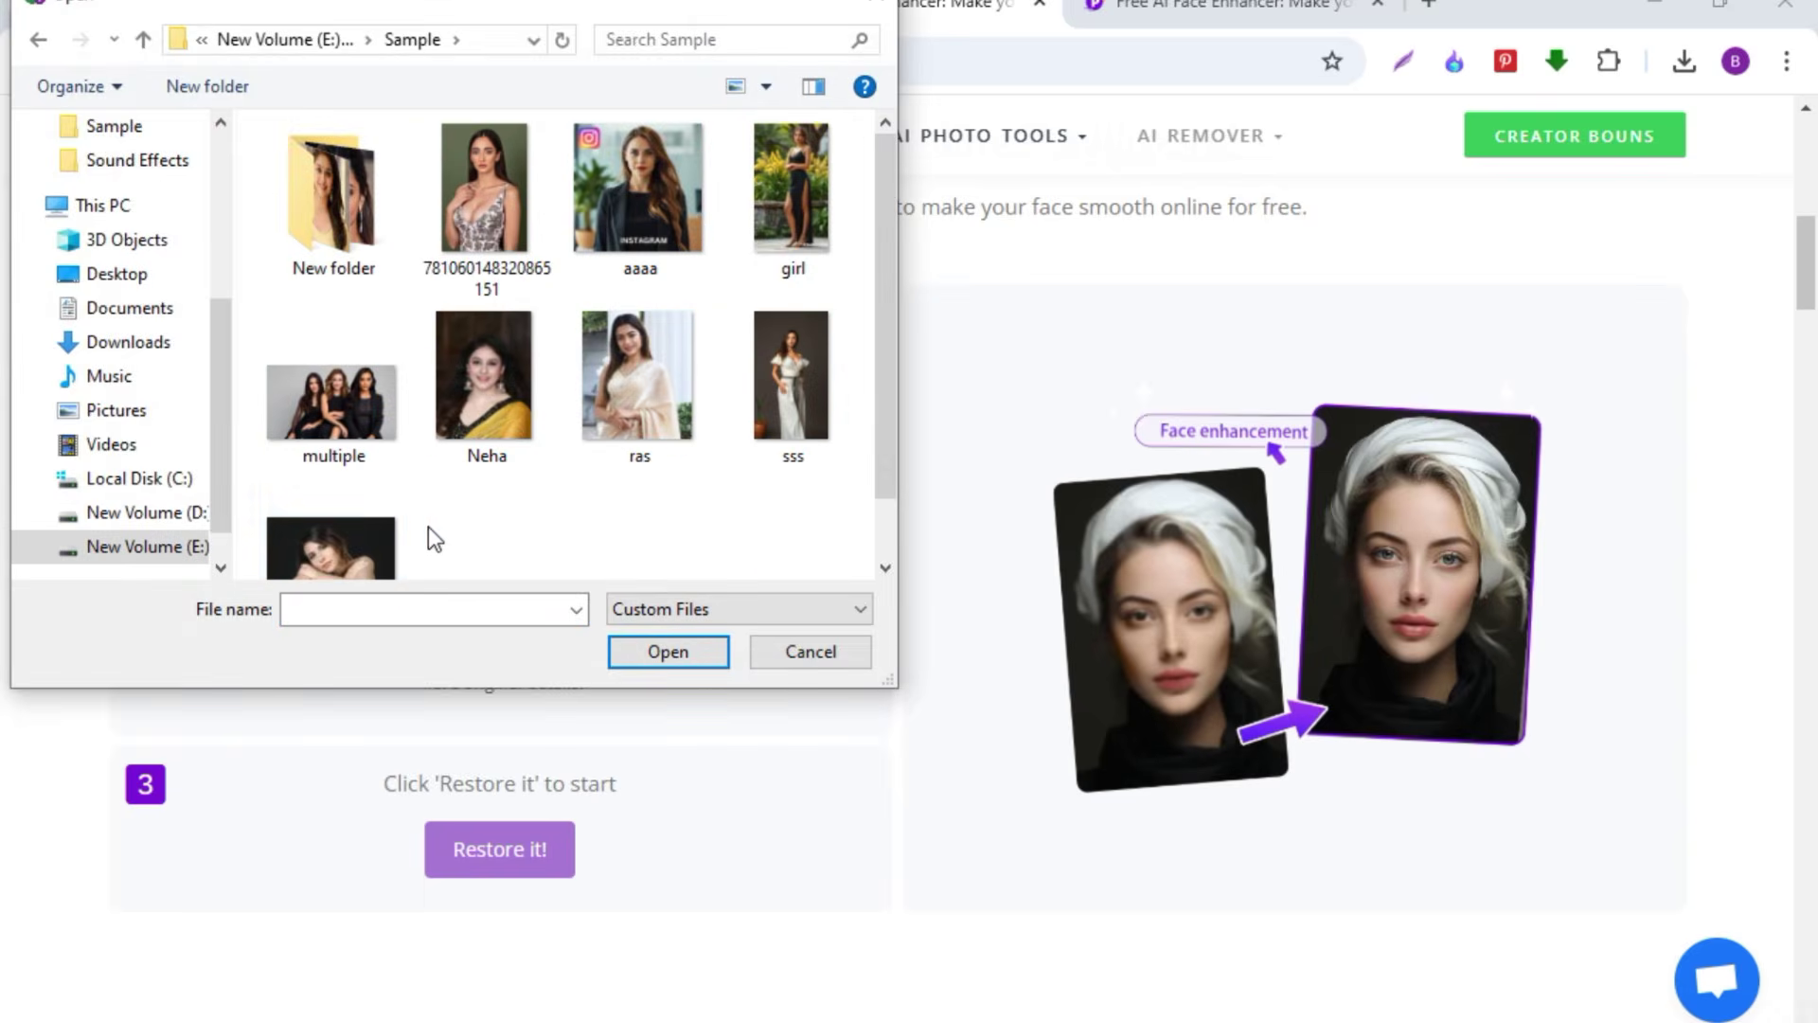
scroll(434, 537, down, 2)
click(326, 485)
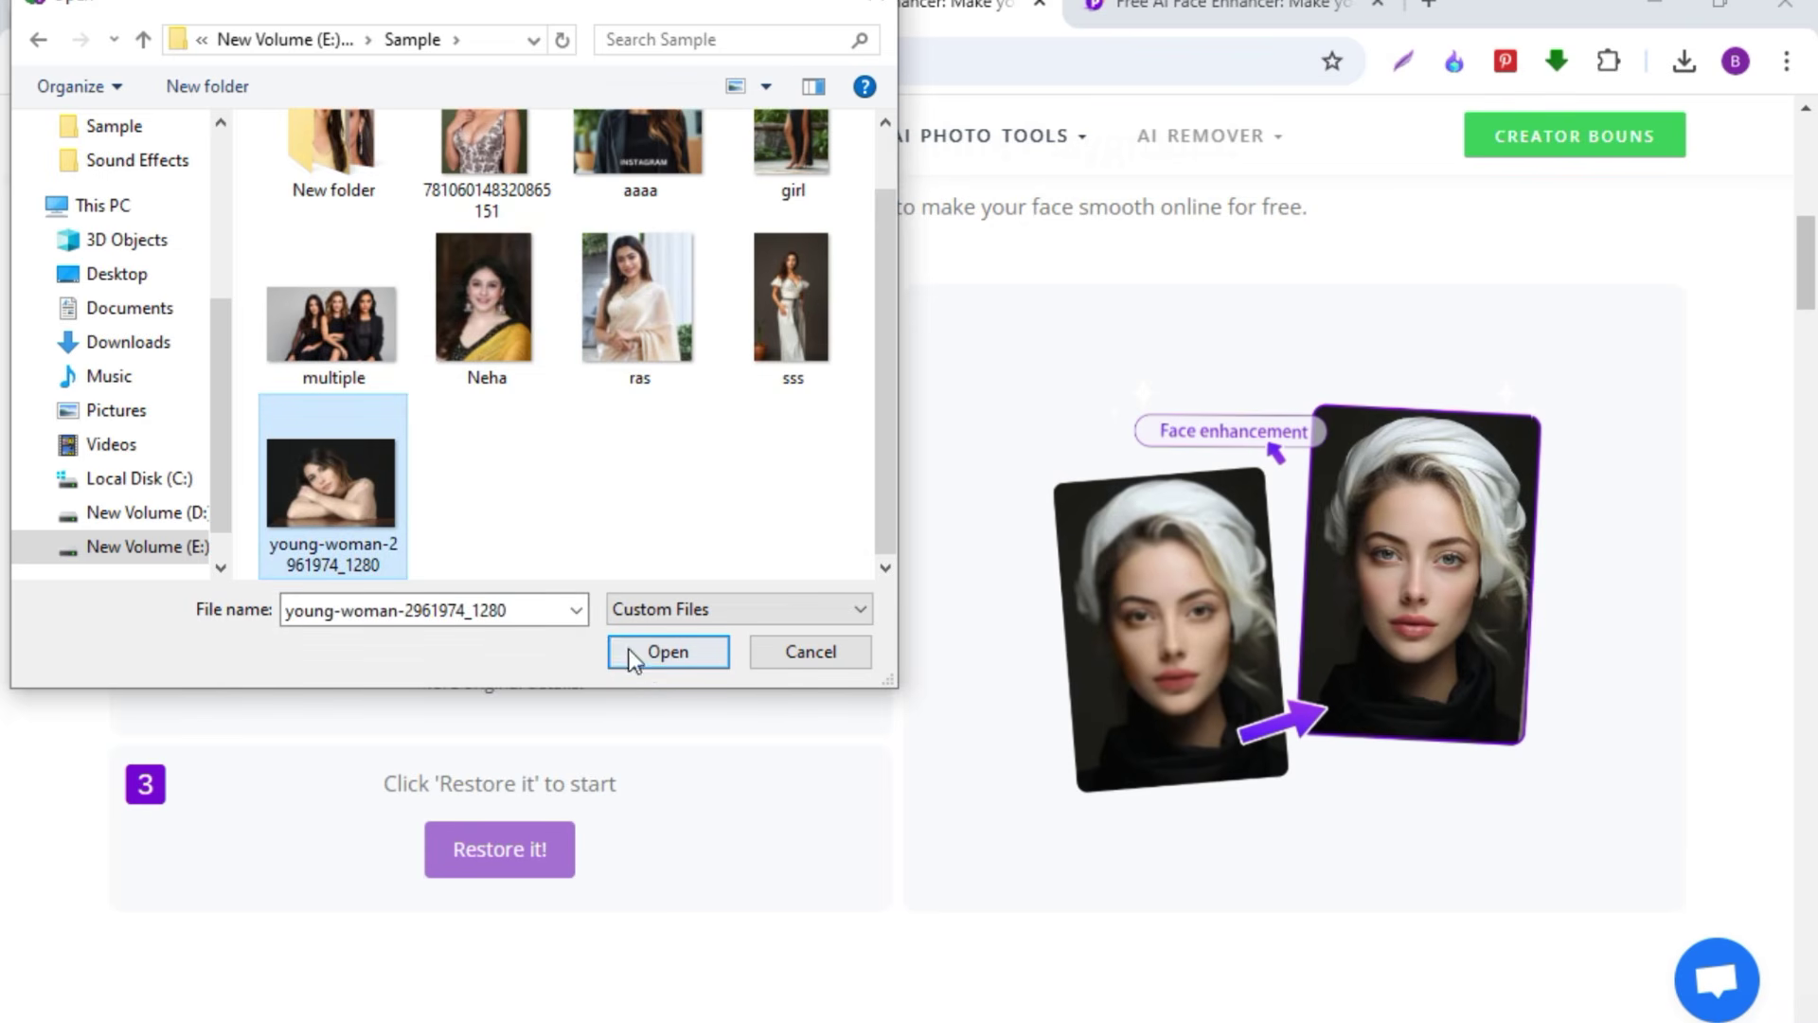
click(665, 653)
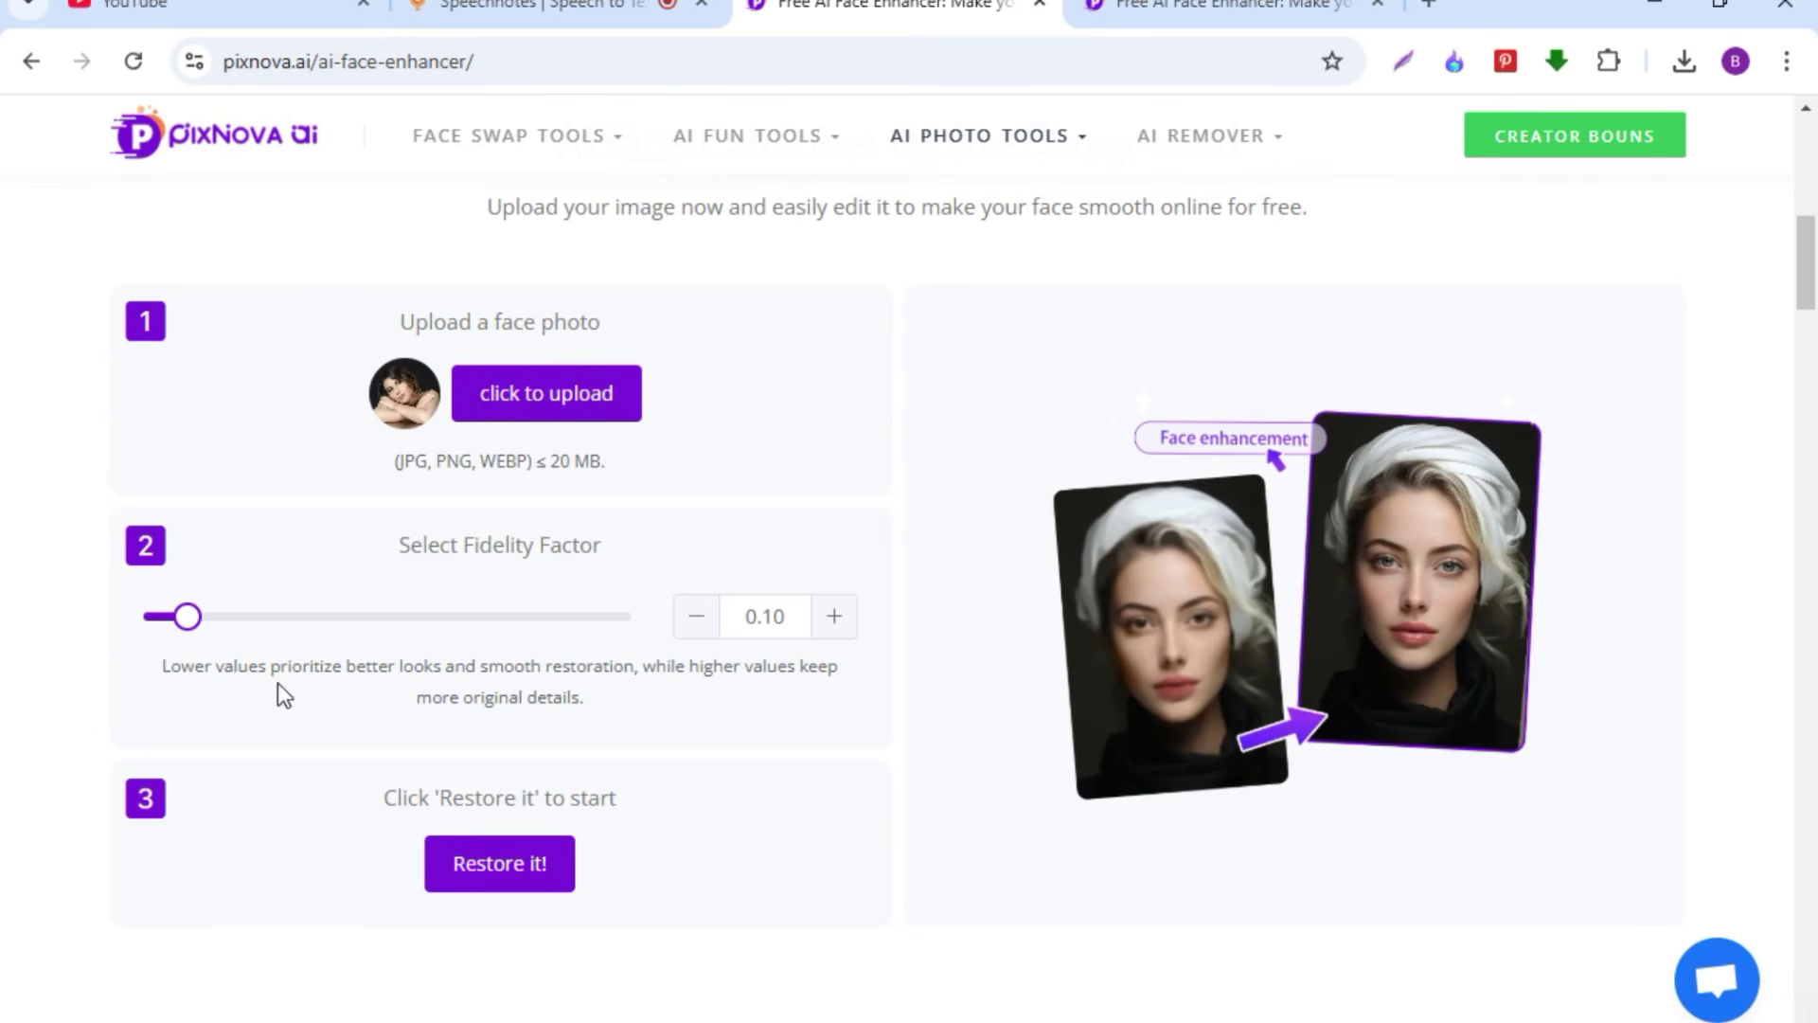
- Restore the uploaded face photo with a fidelity factor of 0.10 and download the enhanced image
mouse_move(183, 620)
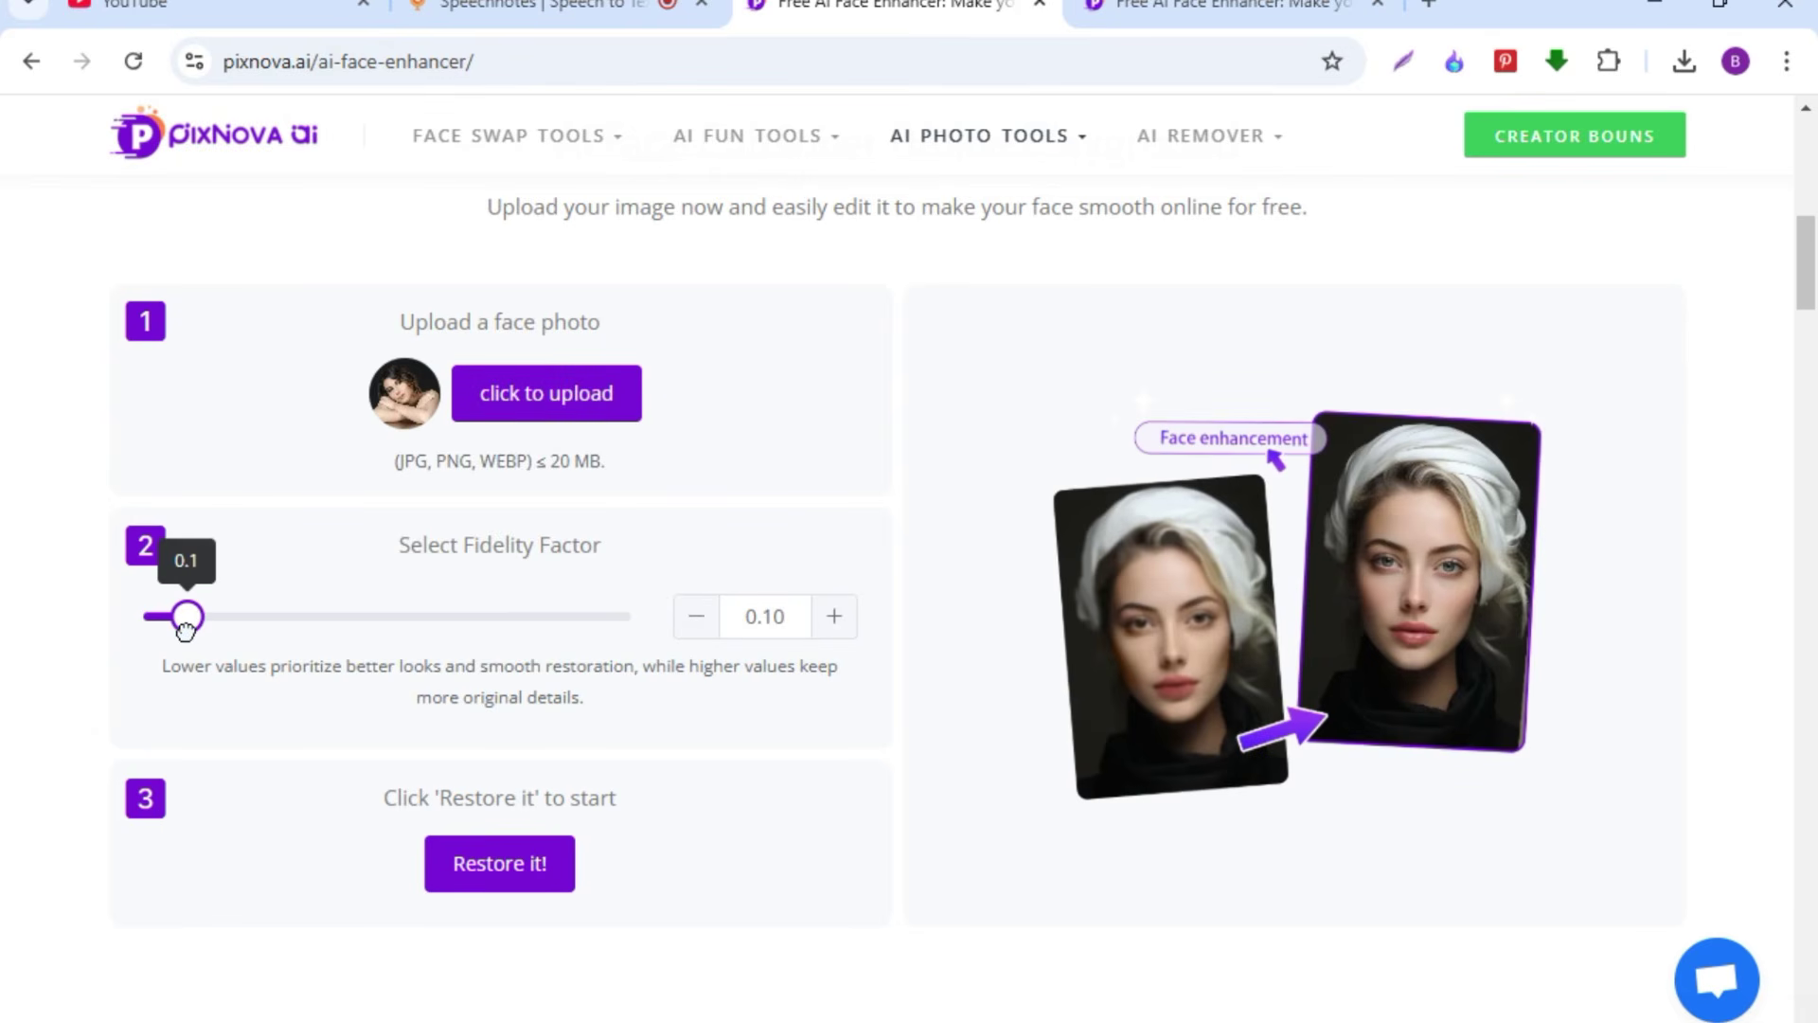
mouse_move(184, 625)
mouse_down()
mouse_move(552, 620)
mouse_move(189, 622)
mouse_up()
drag(190, 620, 185, 618)
click(500, 875)
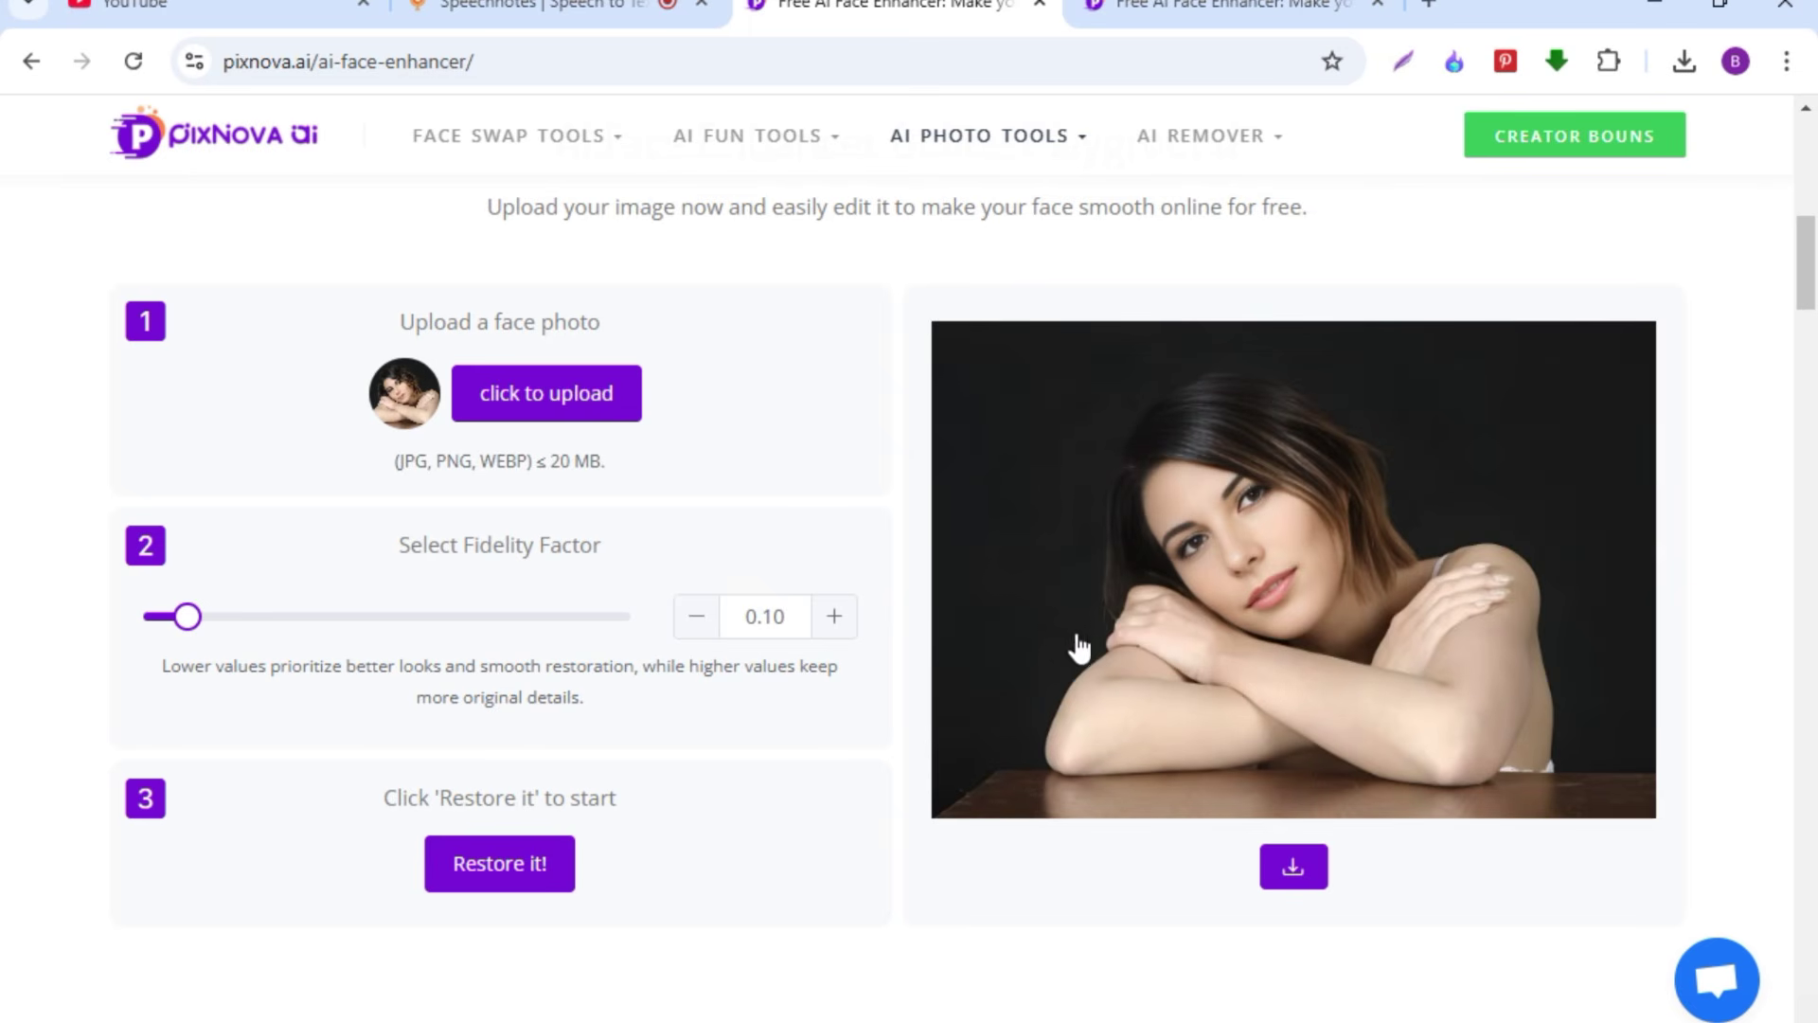
click(1227, 591)
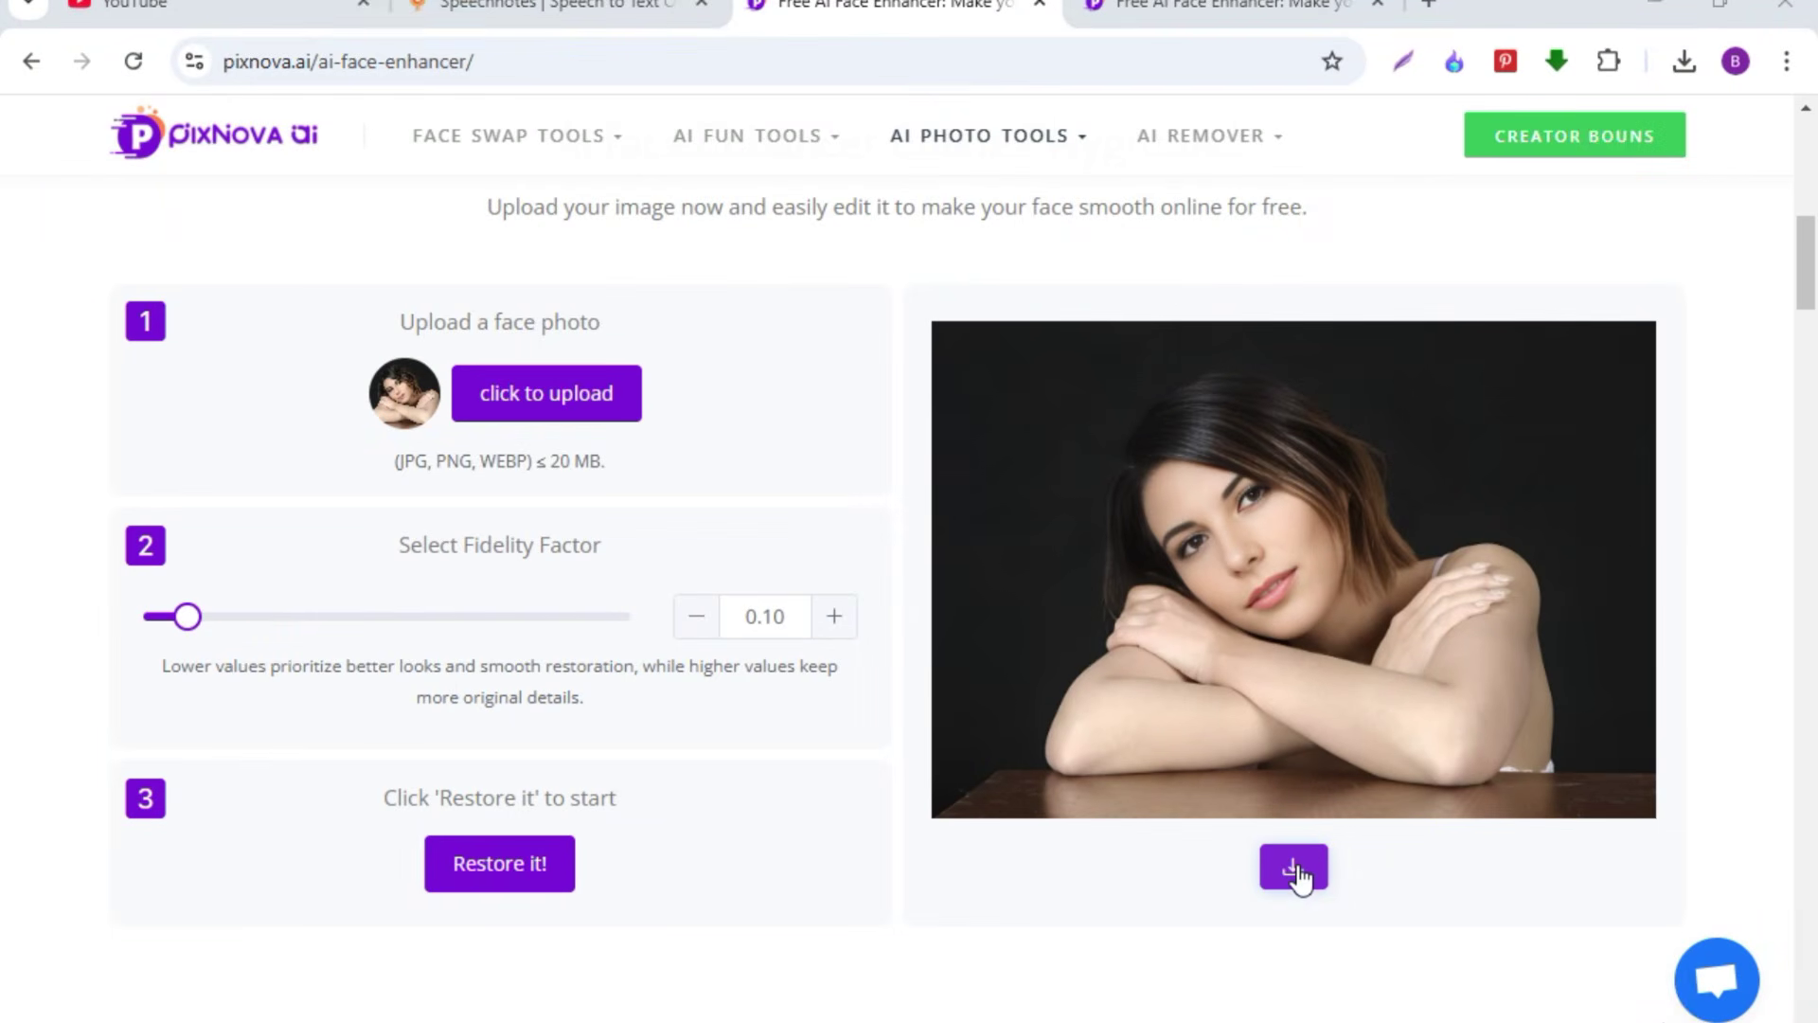
click(1294, 867)
- Open the AI Image Upscaler and upload the photo named red from the Sample folder
mouse_move(988, 135)
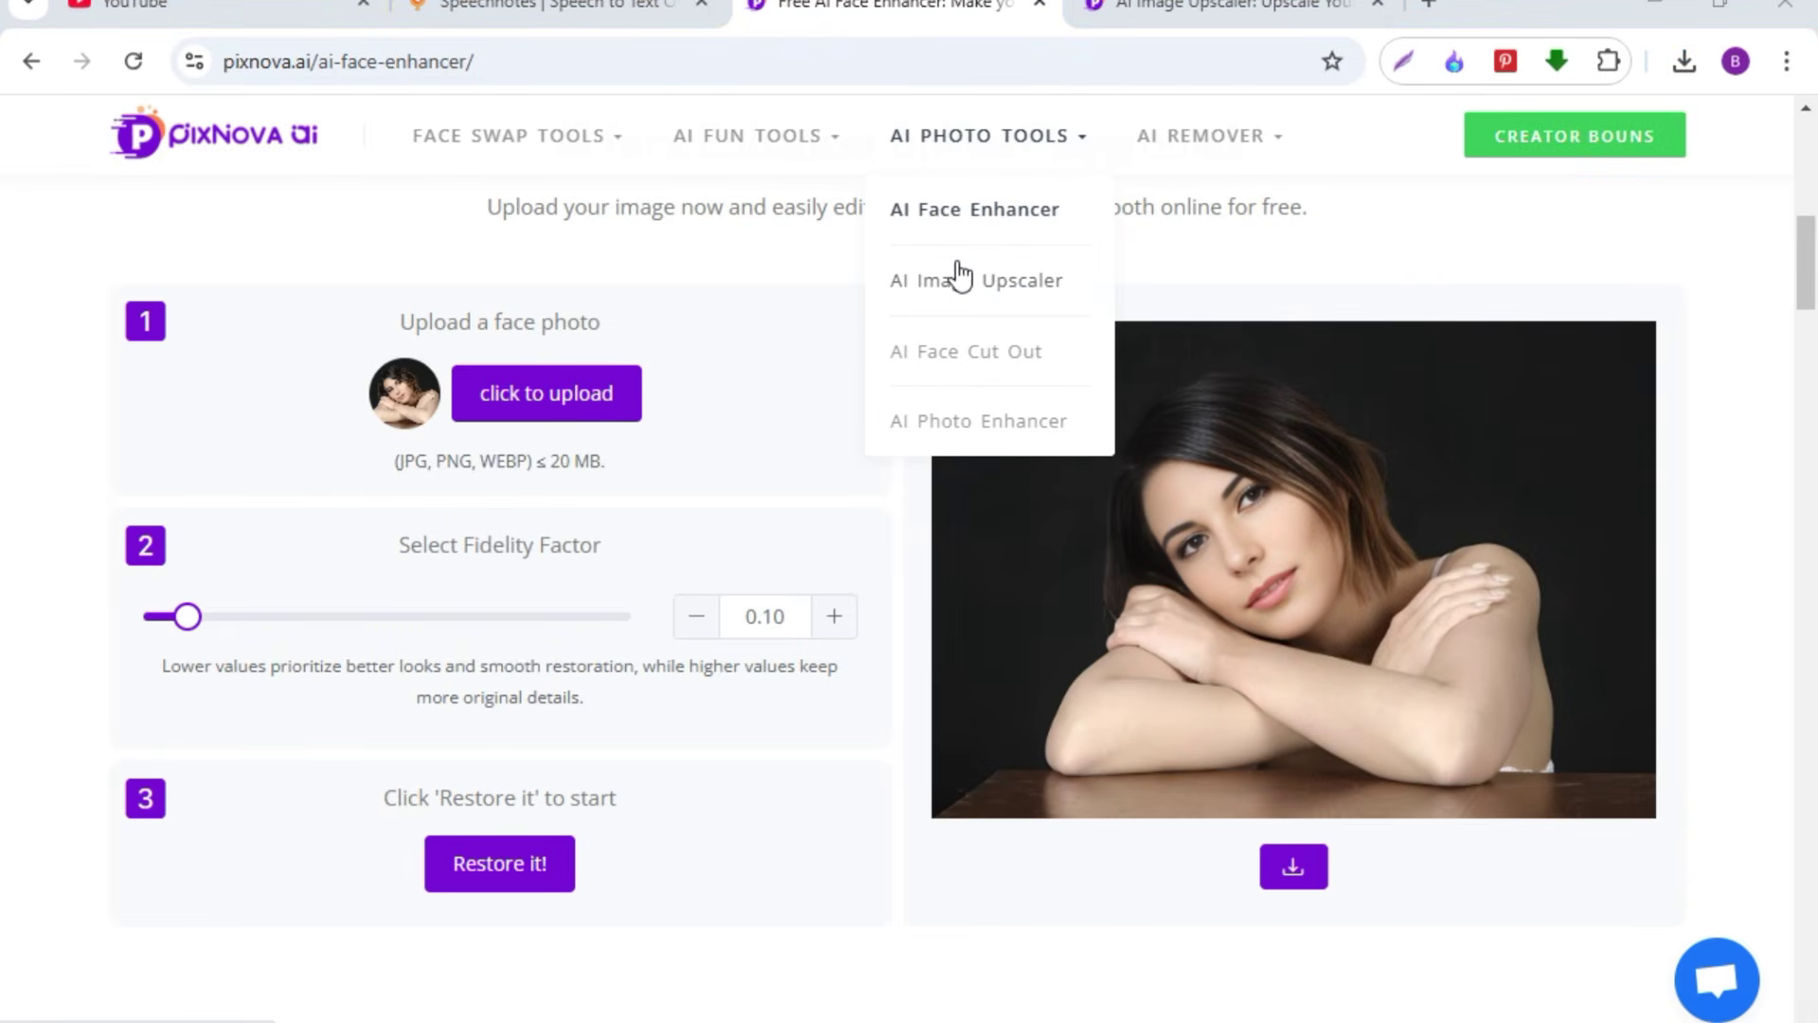
click(1010, 286)
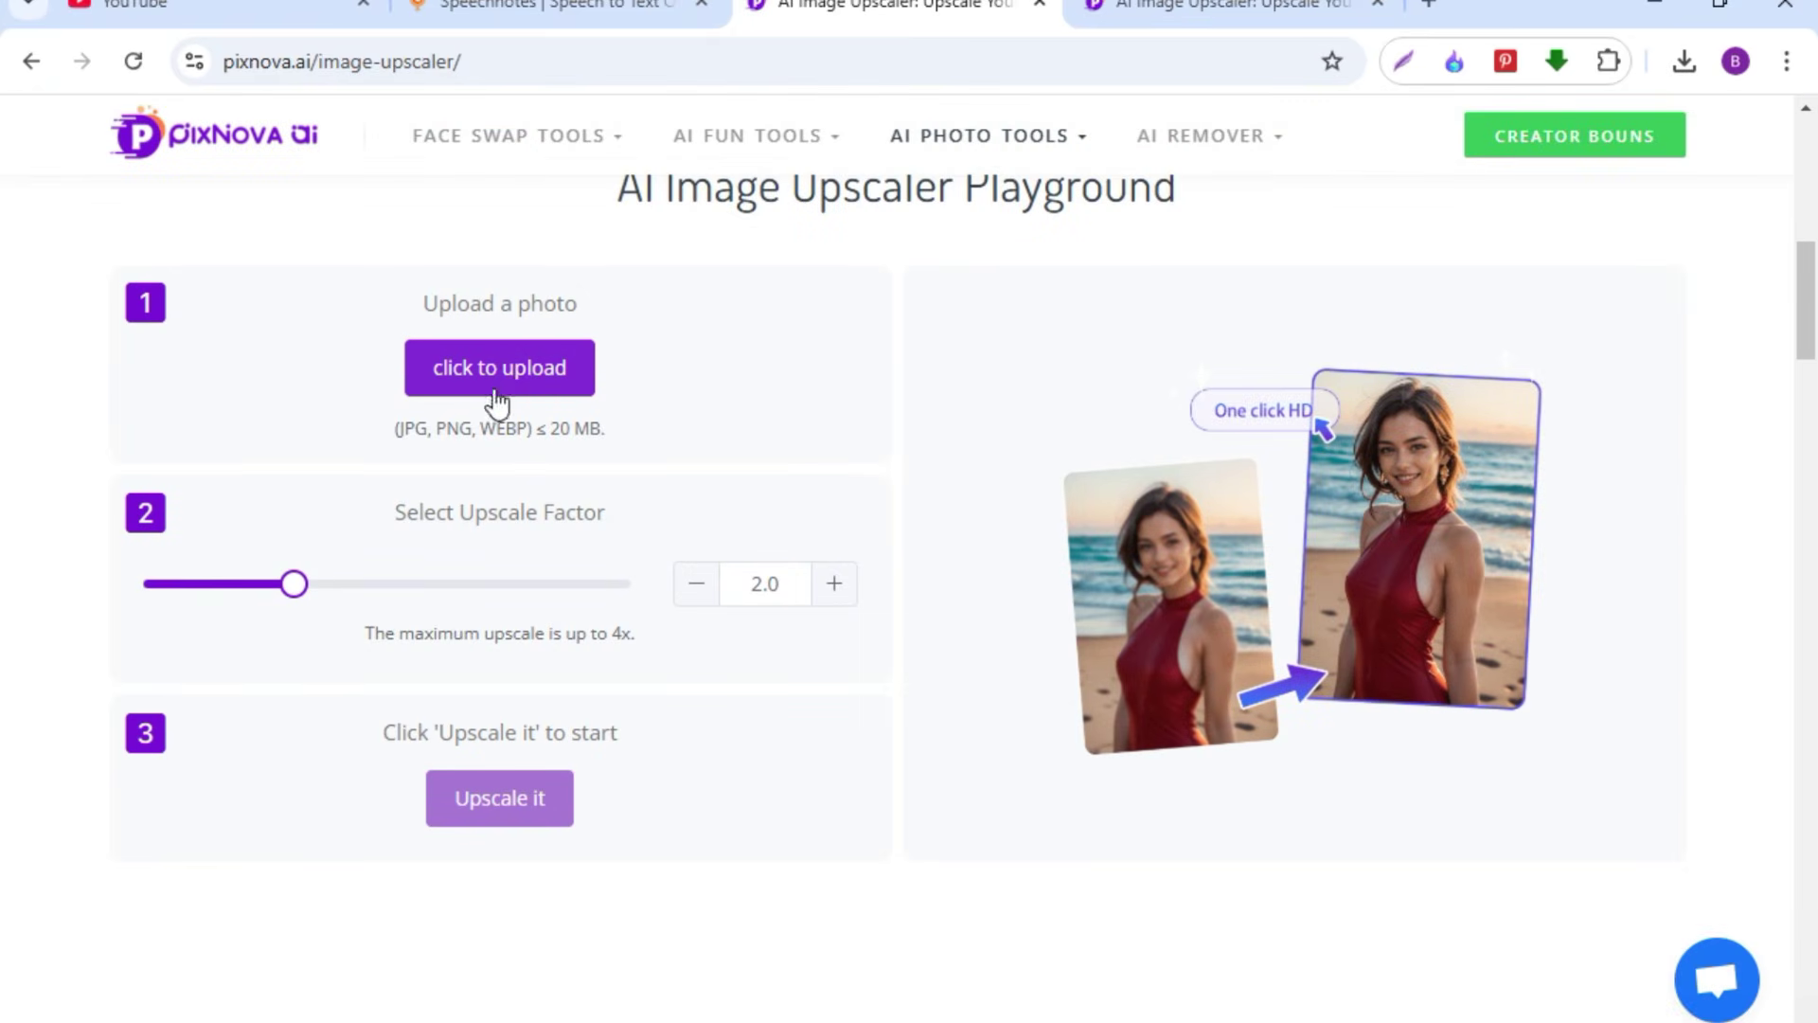
click(509, 373)
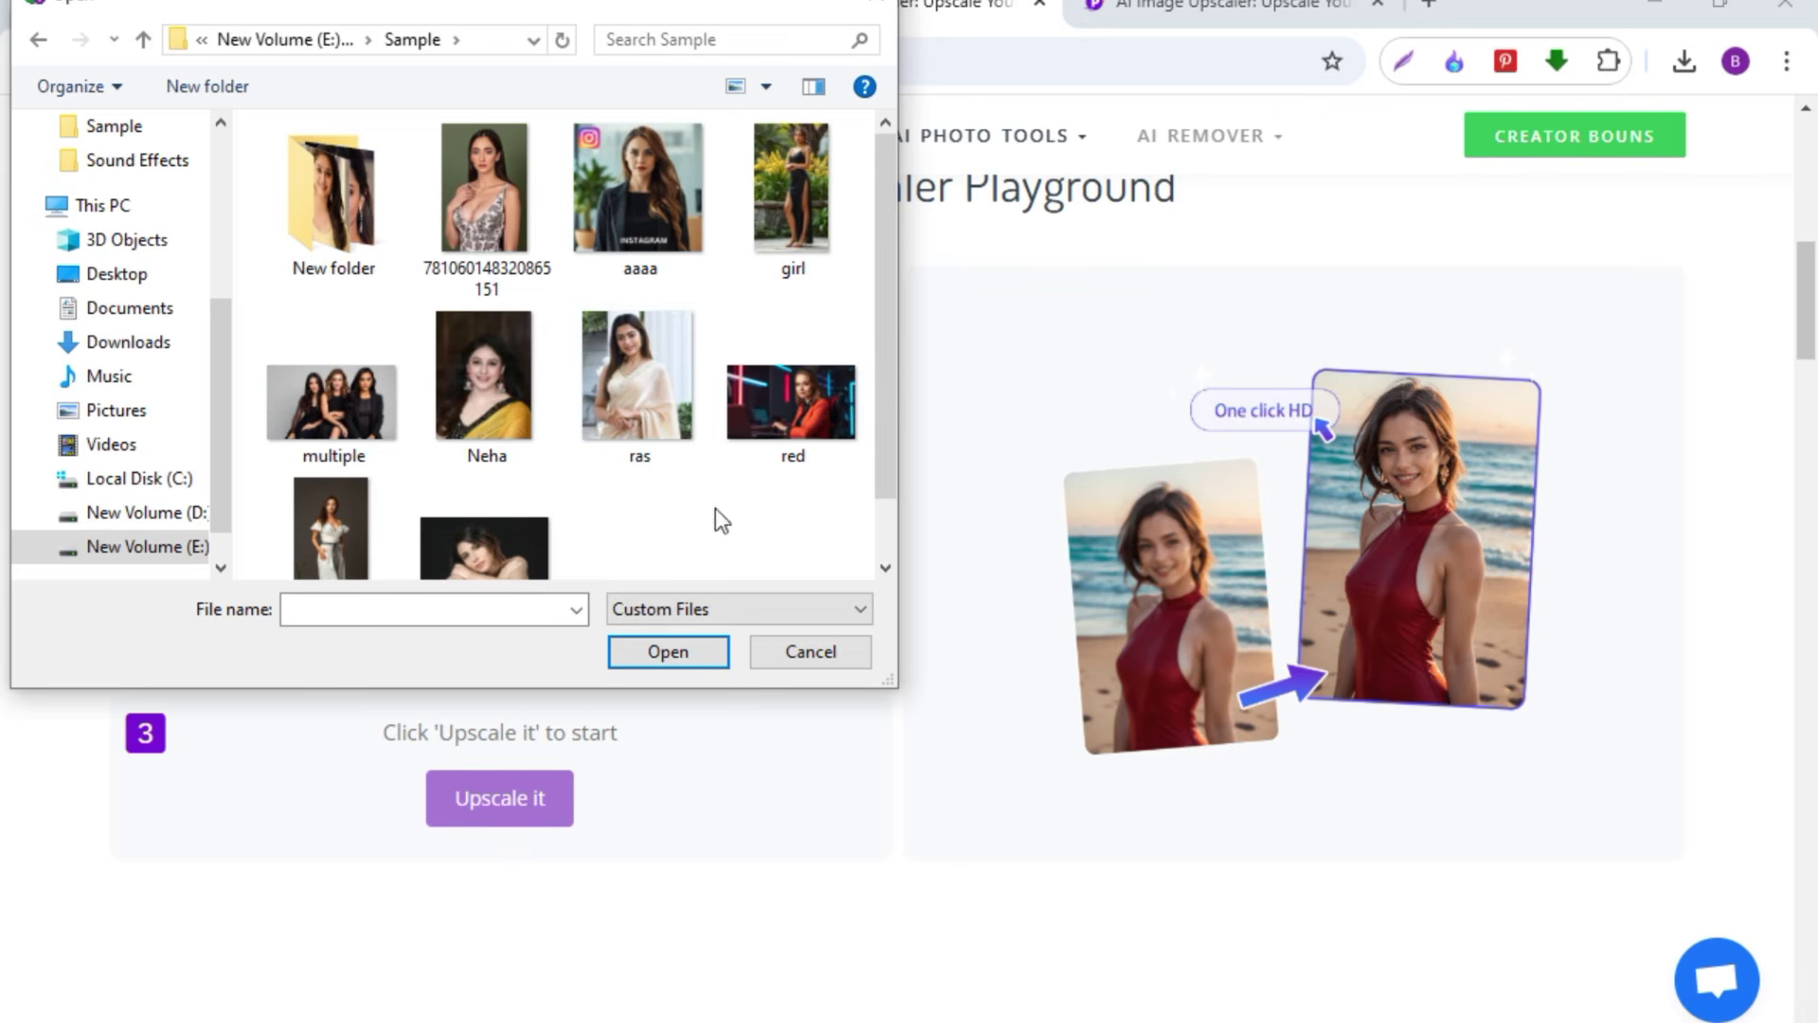
click(807, 416)
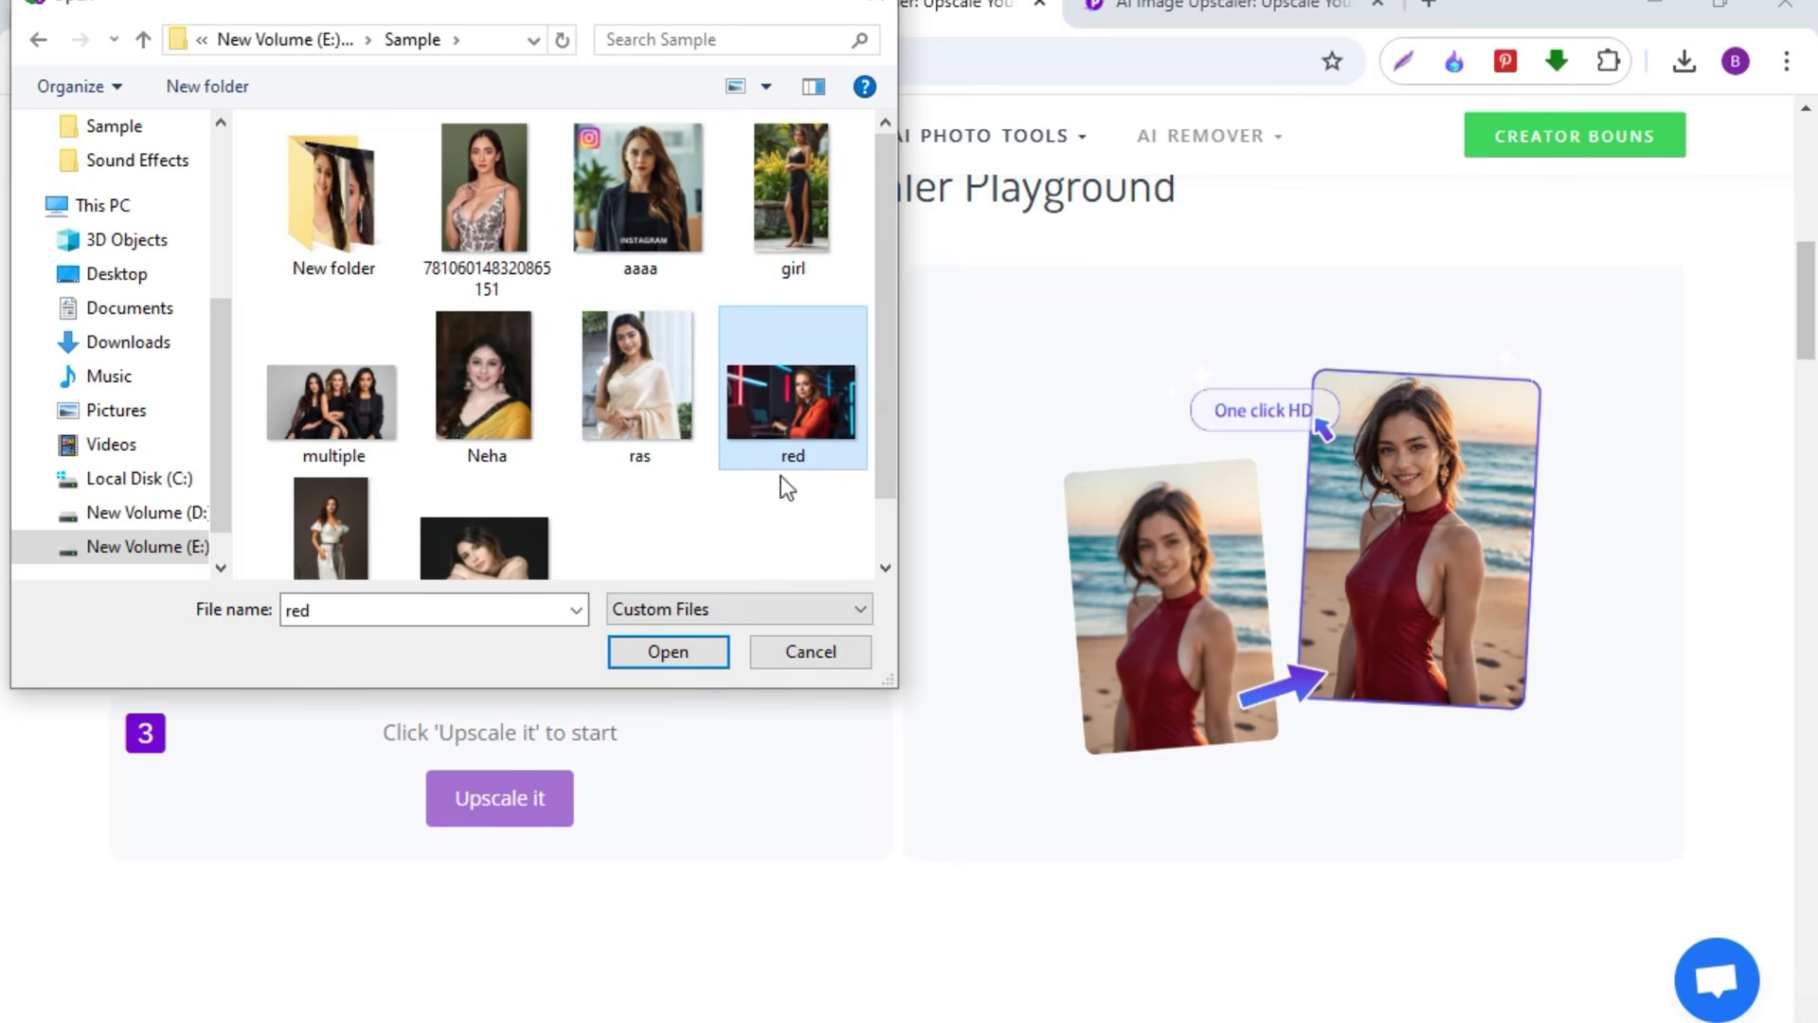
click(689, 661)
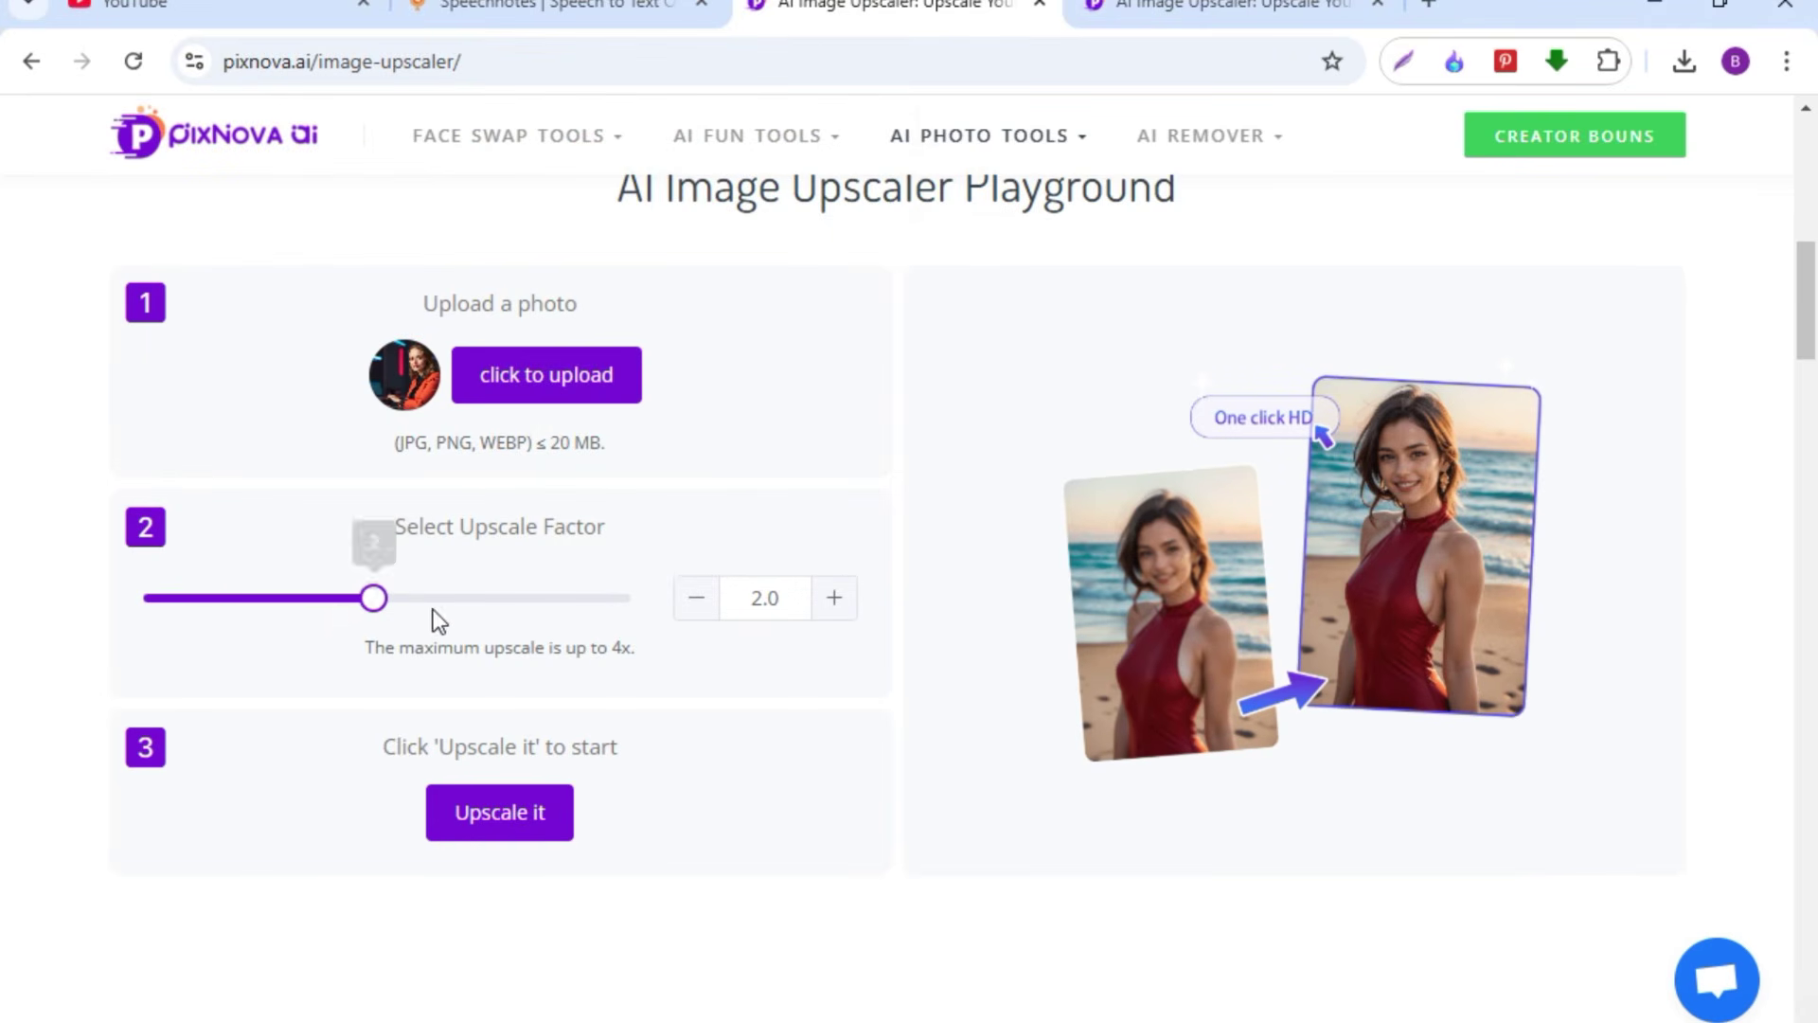
- Set the upscale factor to 3.0 and upscale the uploaded photo
drag(373, 597, 644, 600)
drag(365, 650, 674, 676)
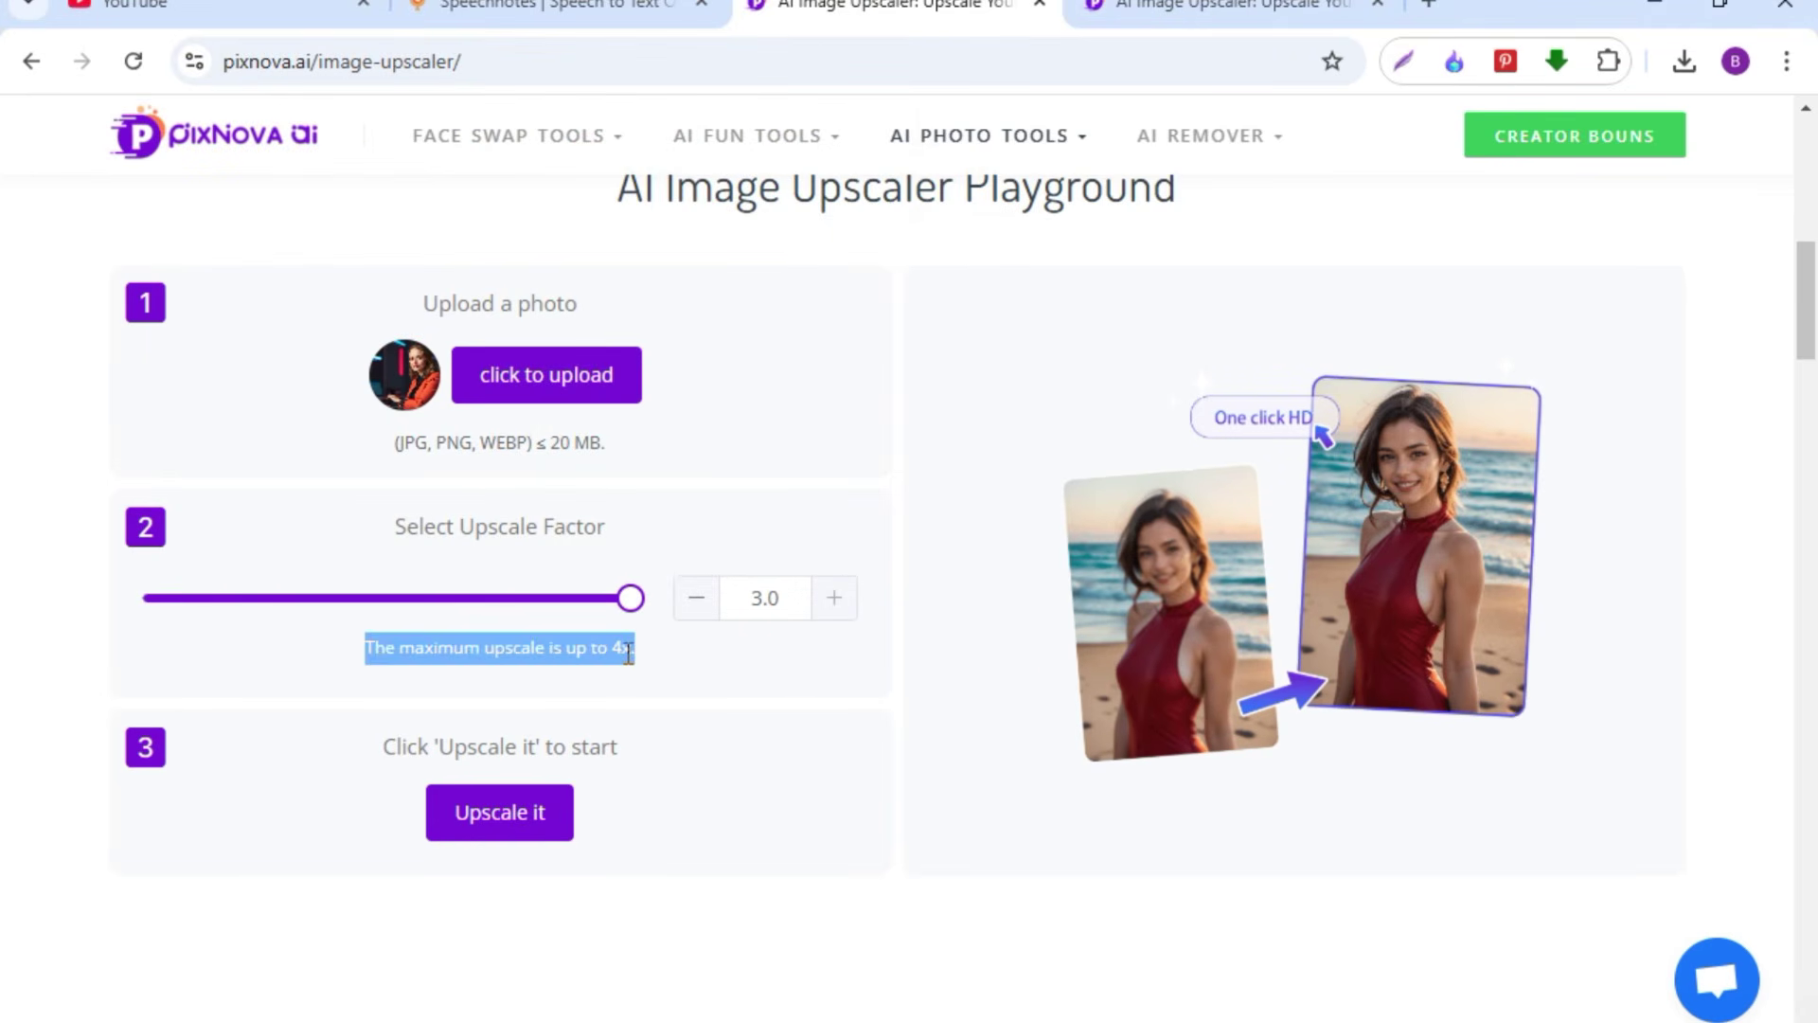
click(627, 723)
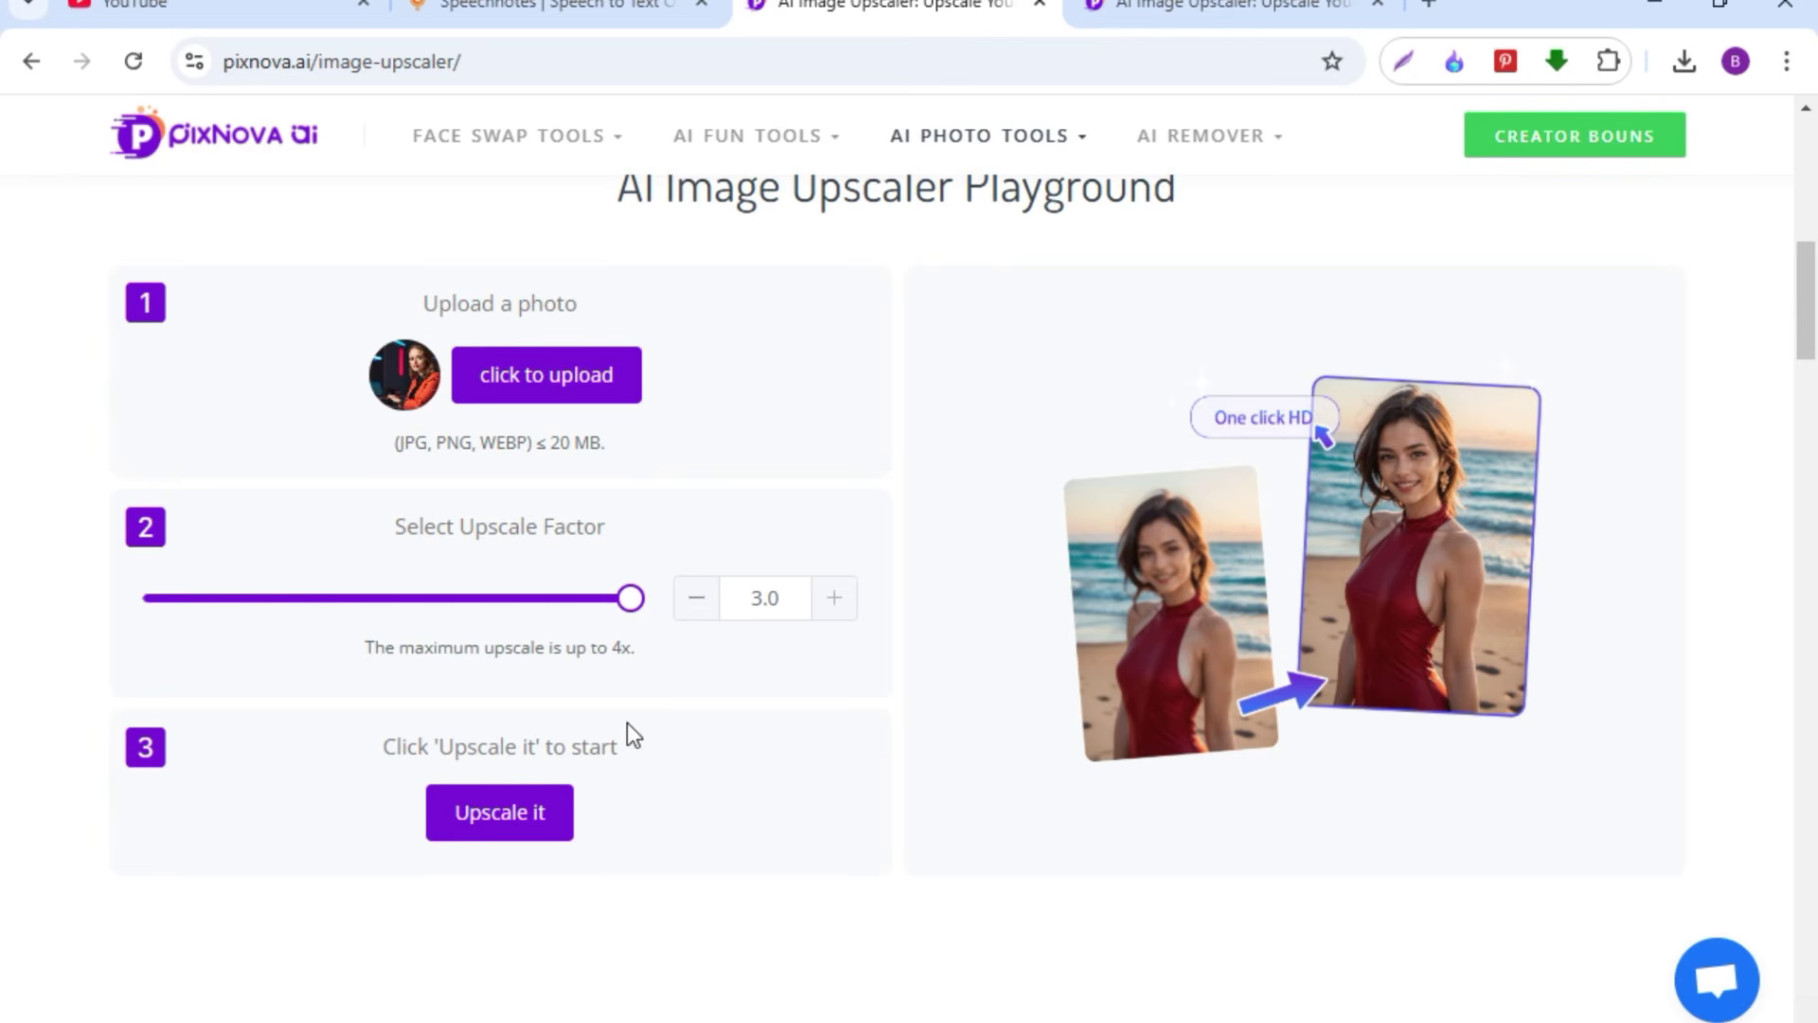
click(518, 823)
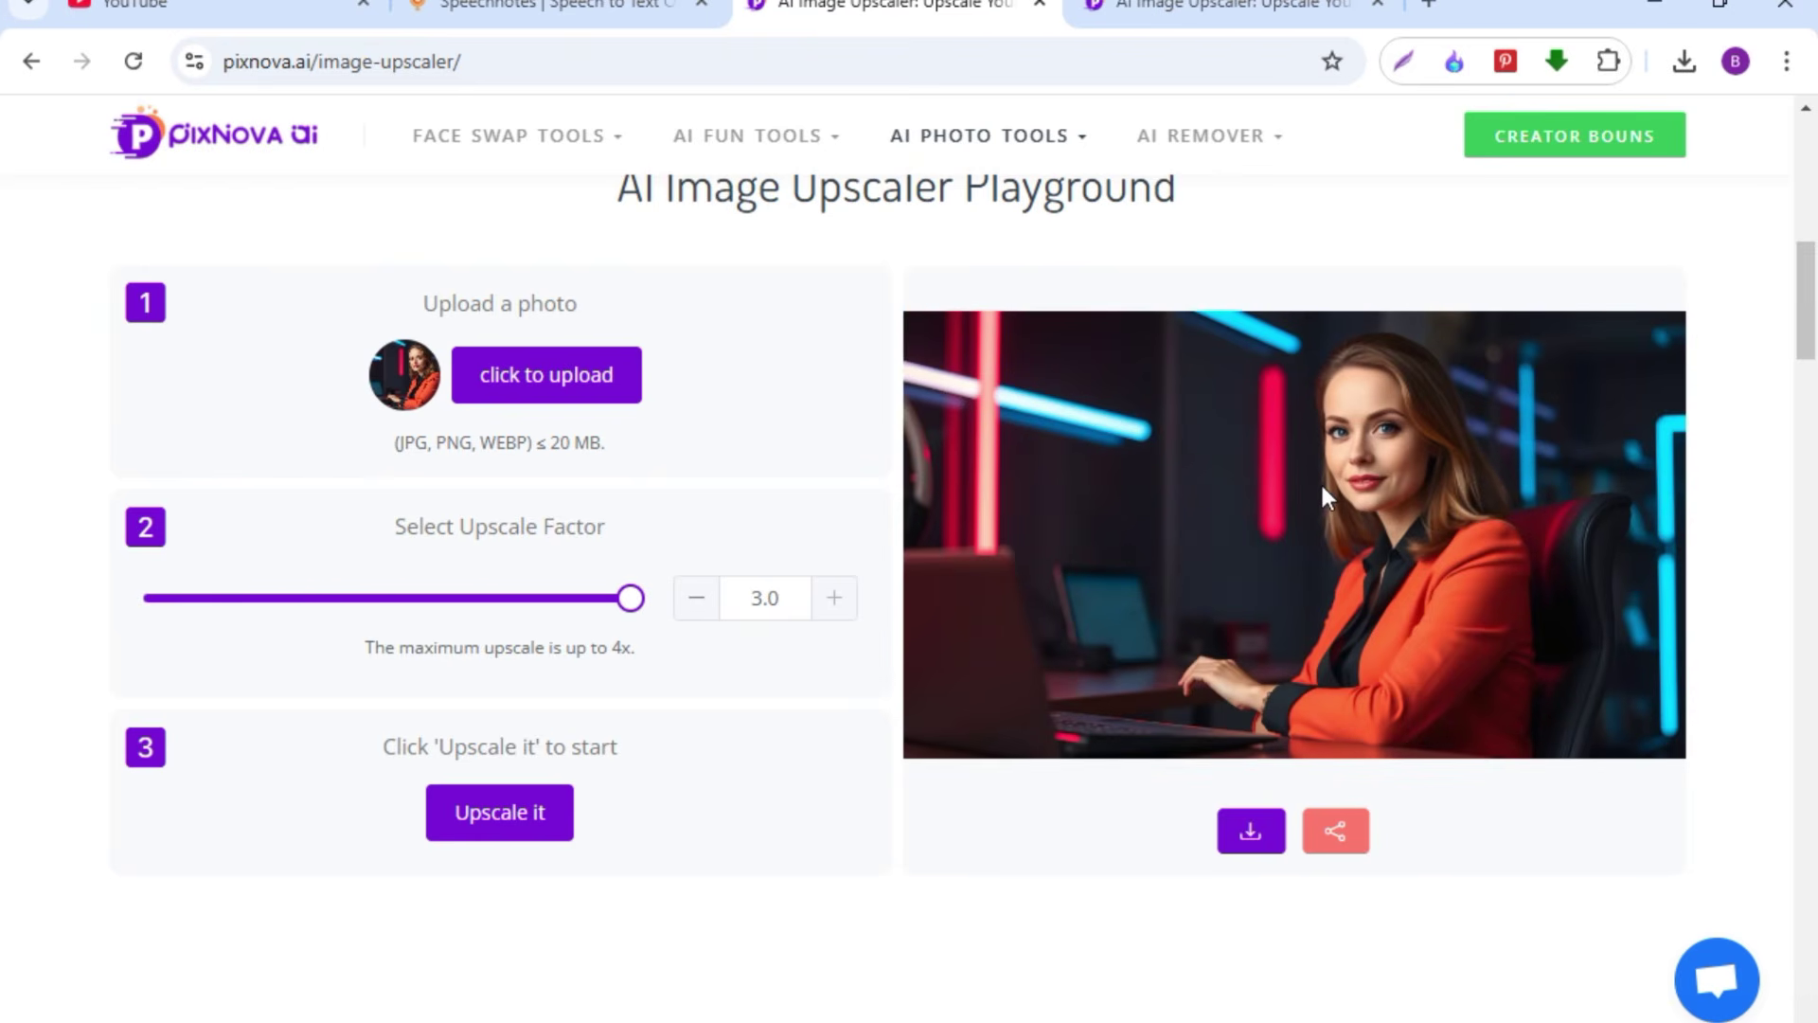
- View the upscaled photo at an enlarged size and close the preview
click(1322, 486)
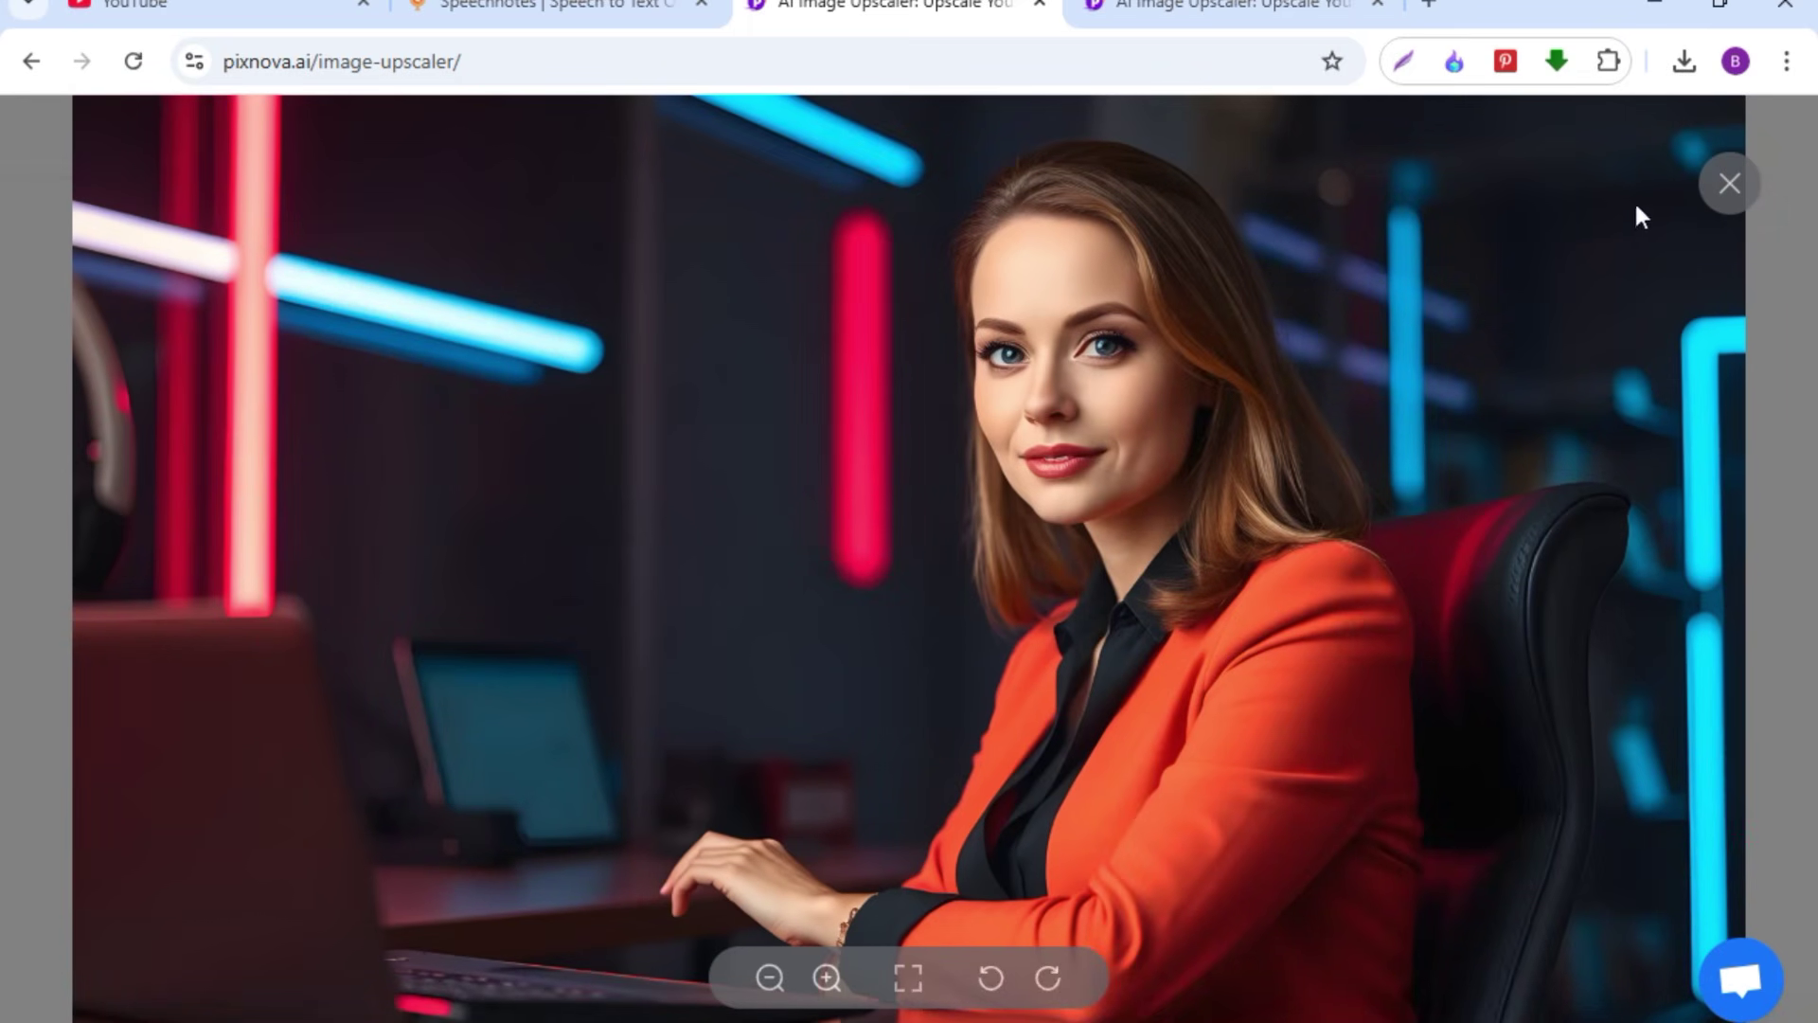
click(1727, 184)
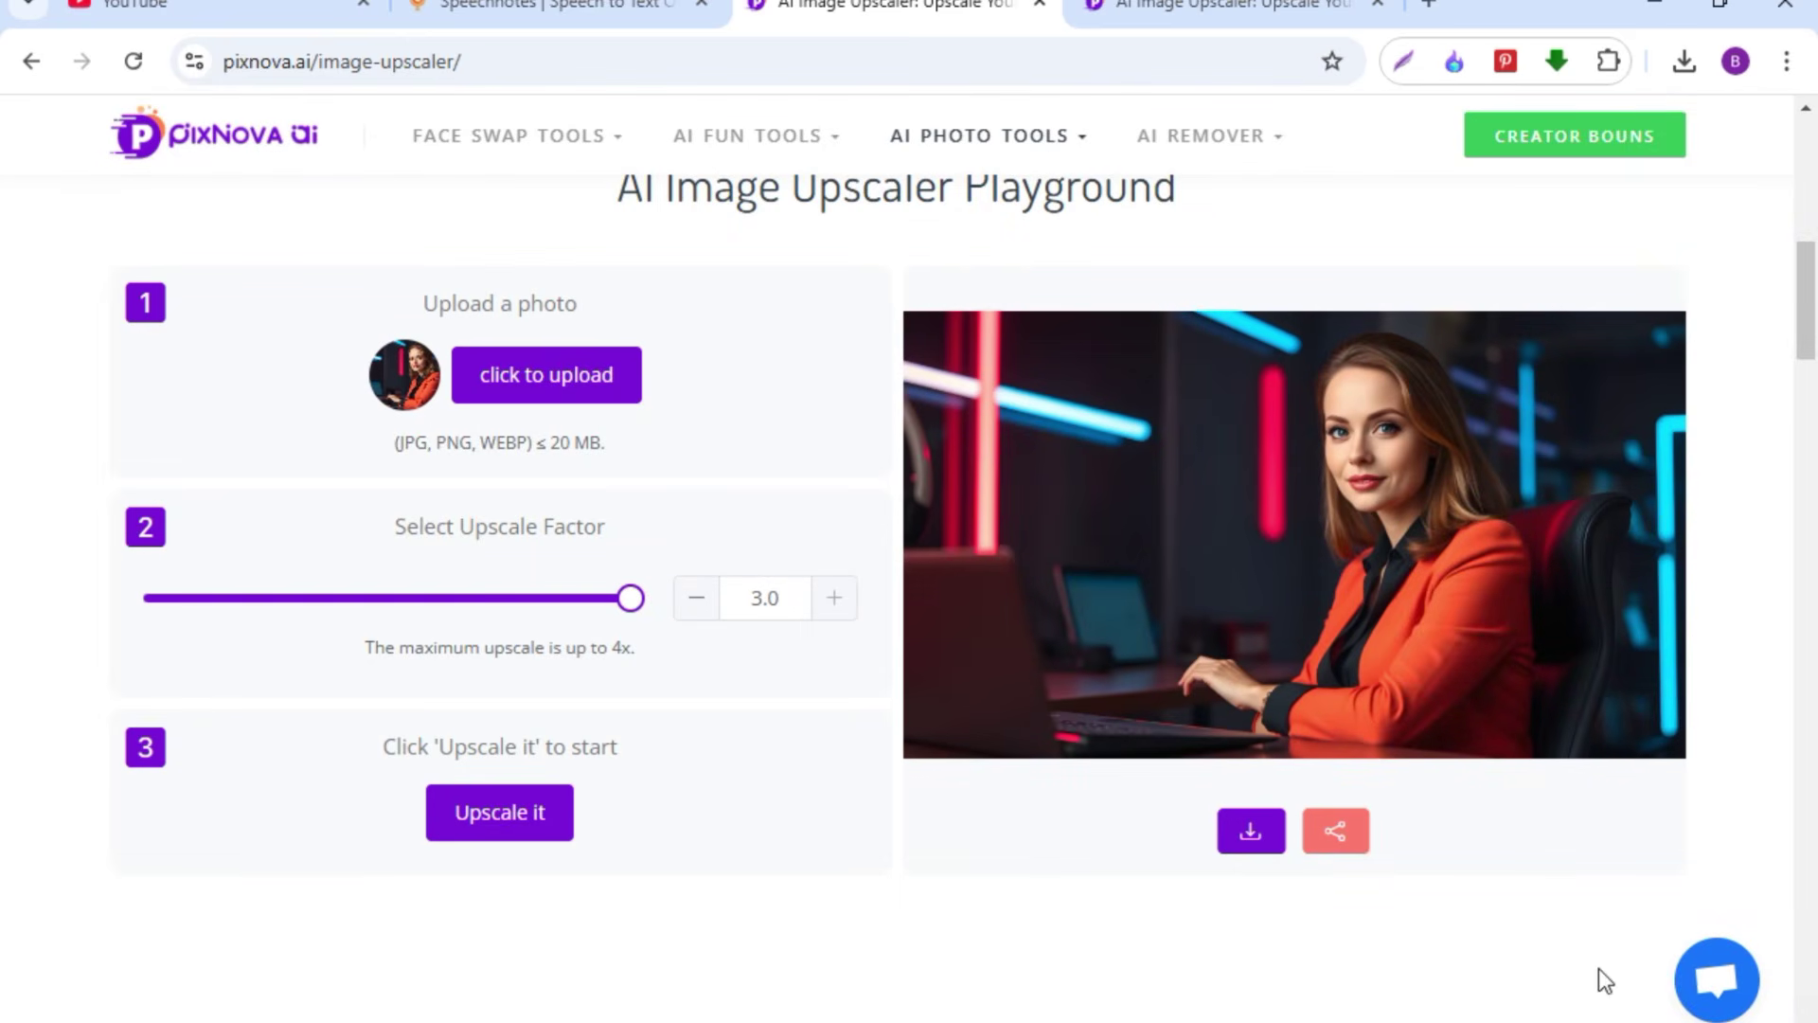
mouse_move(1017, 142)
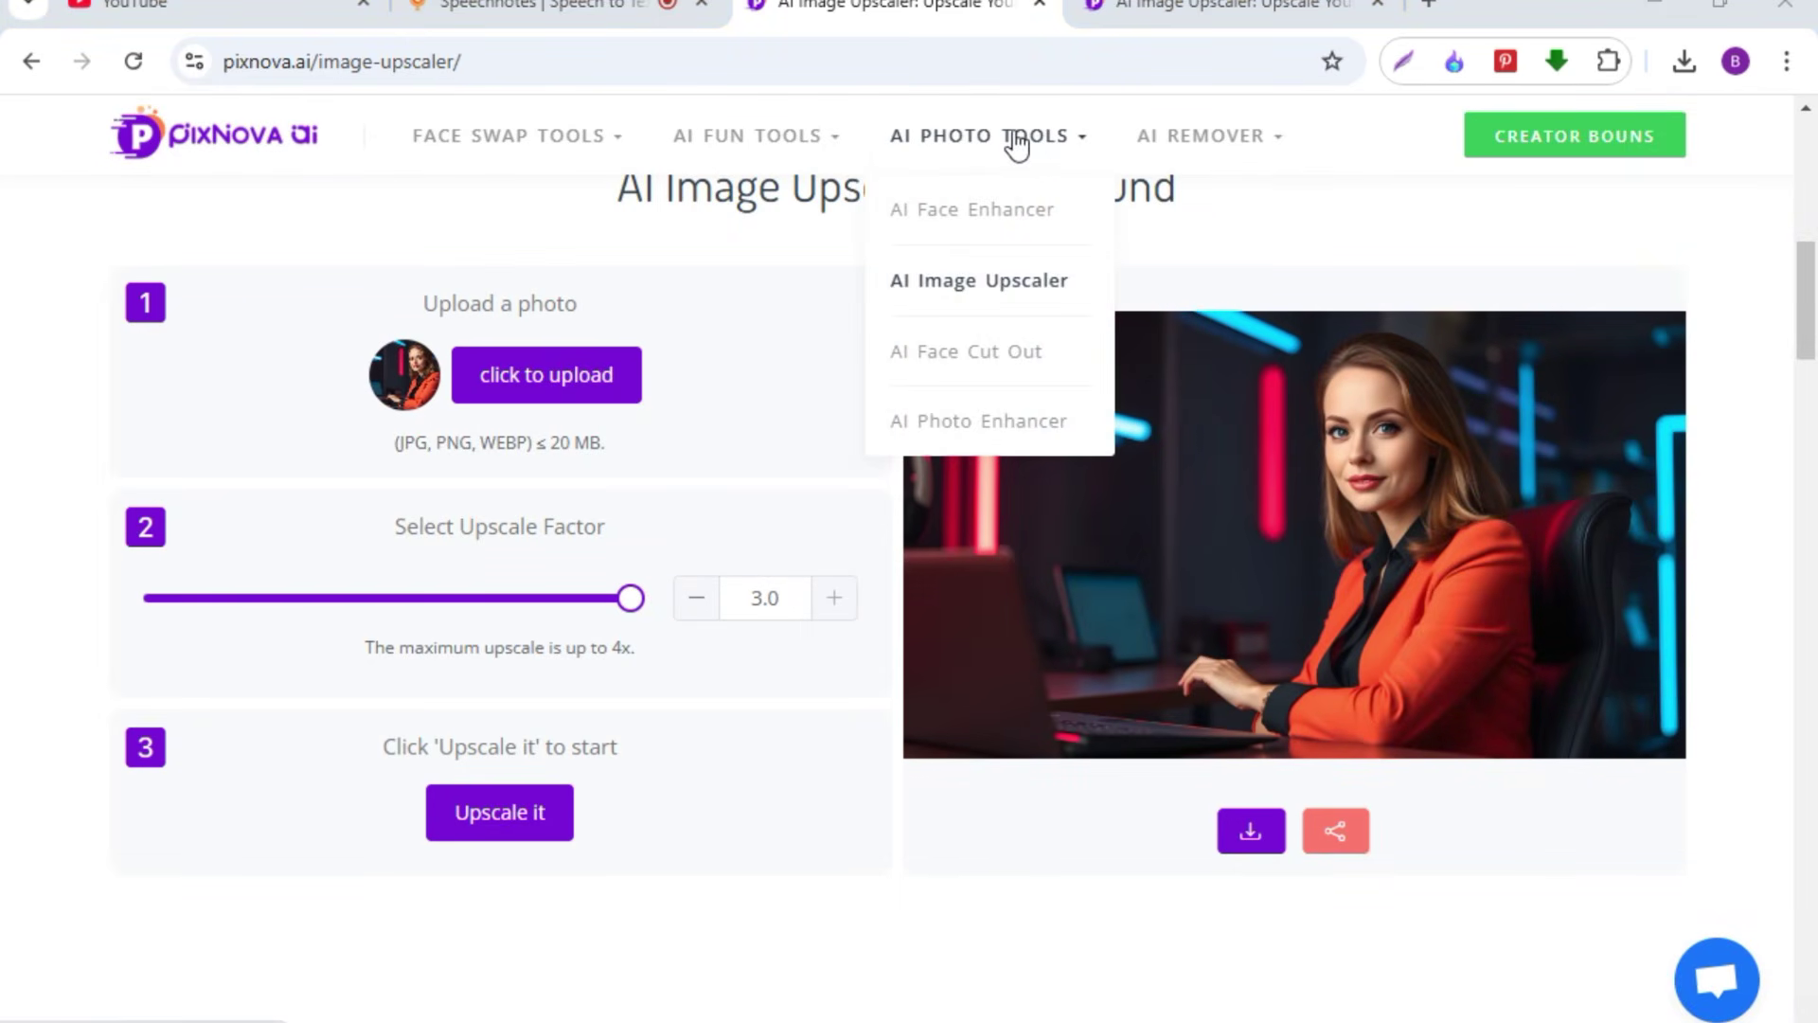
click(973, 360)
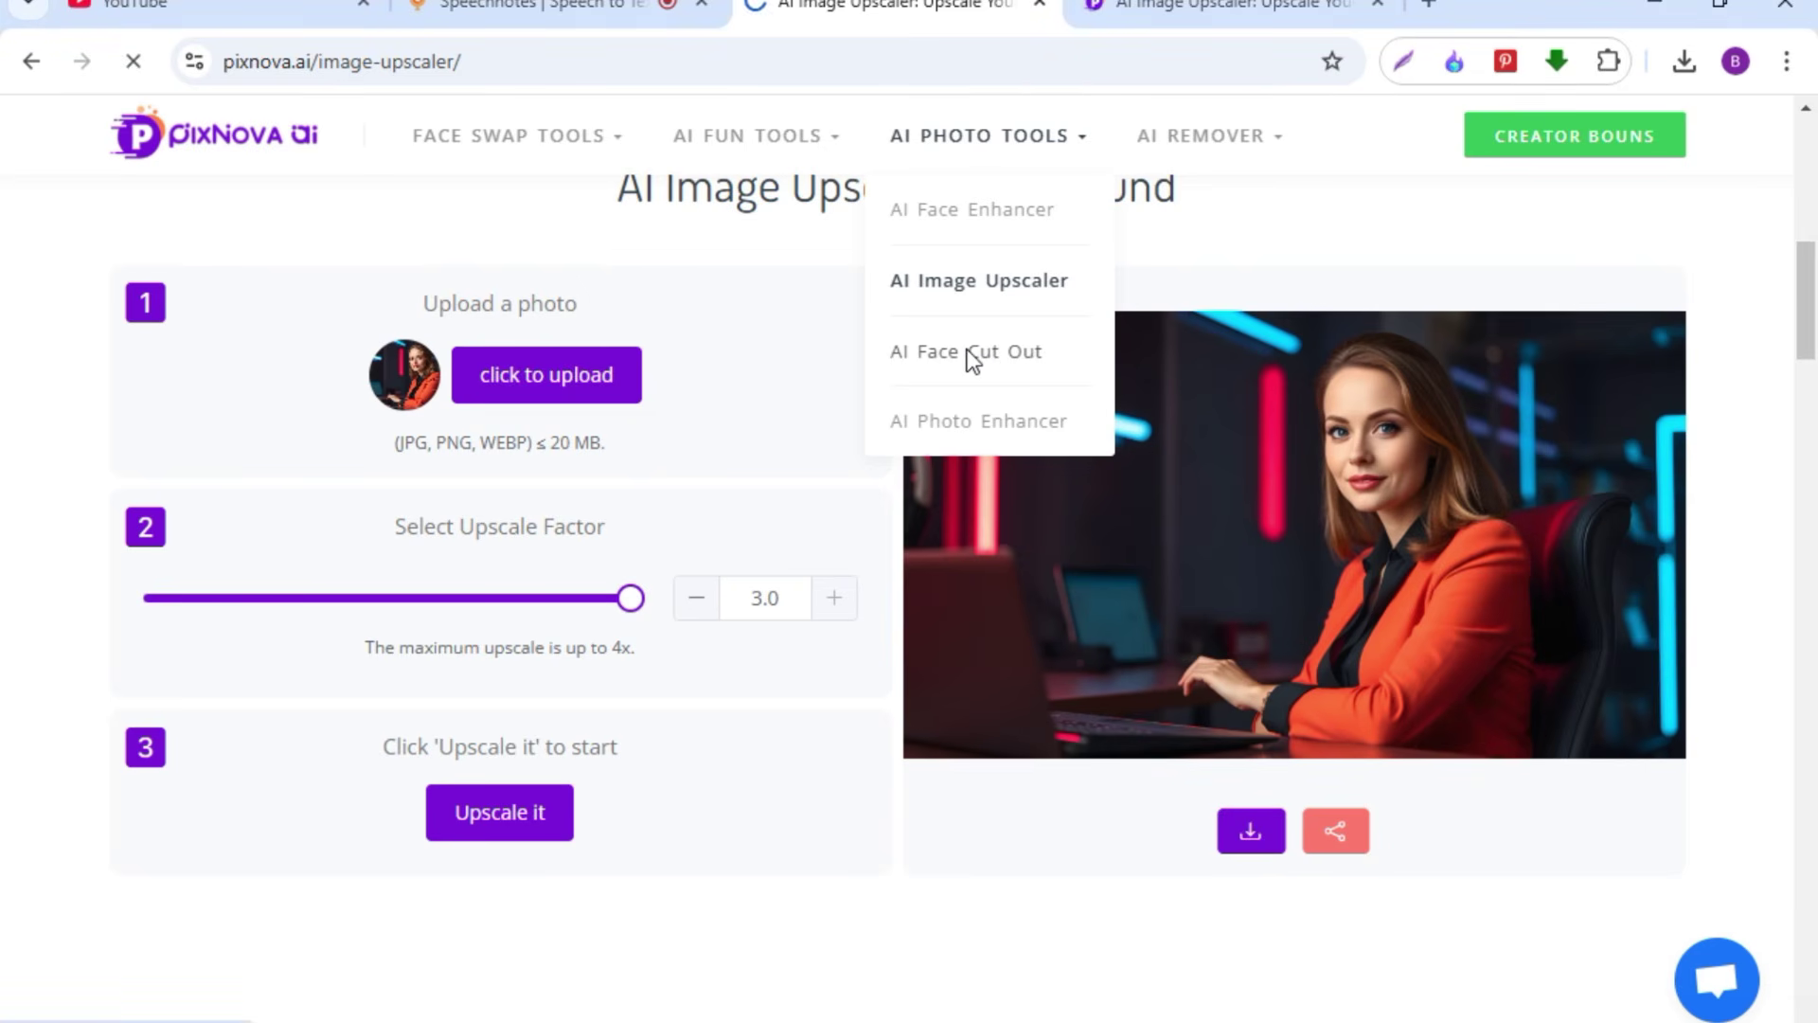
scroll(865, 511, down, 9)
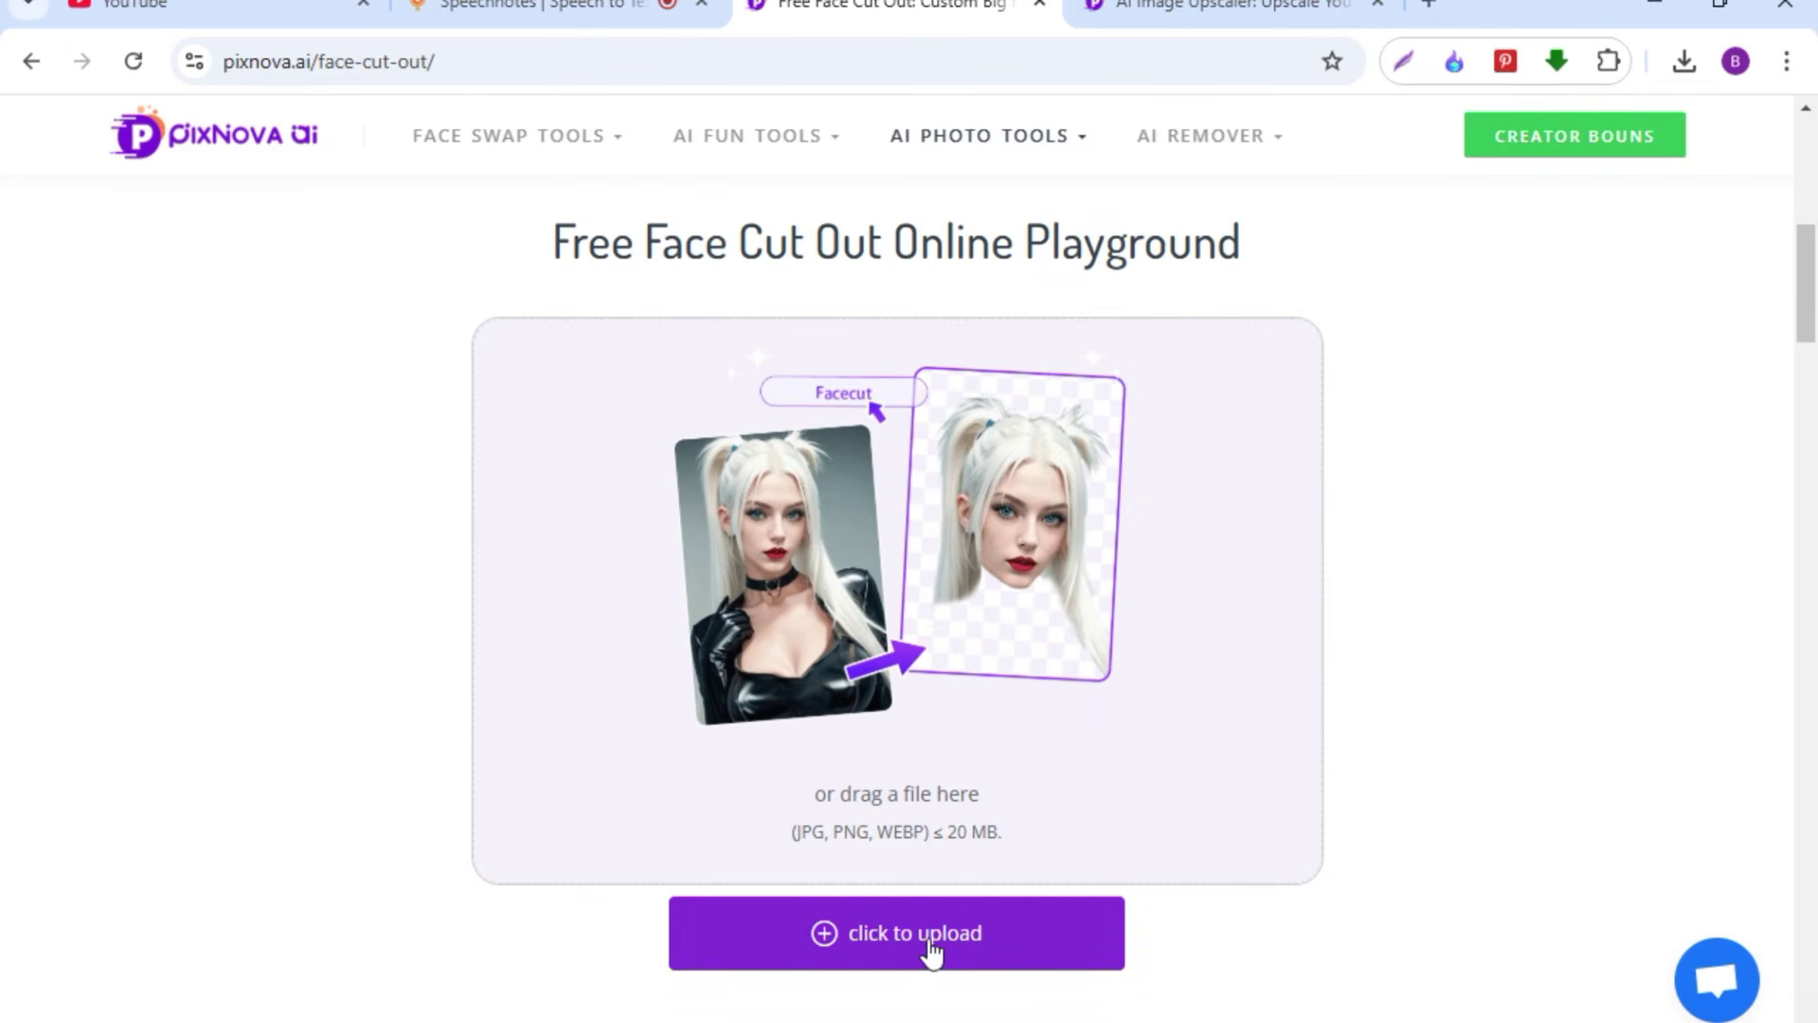
click(877, 944)
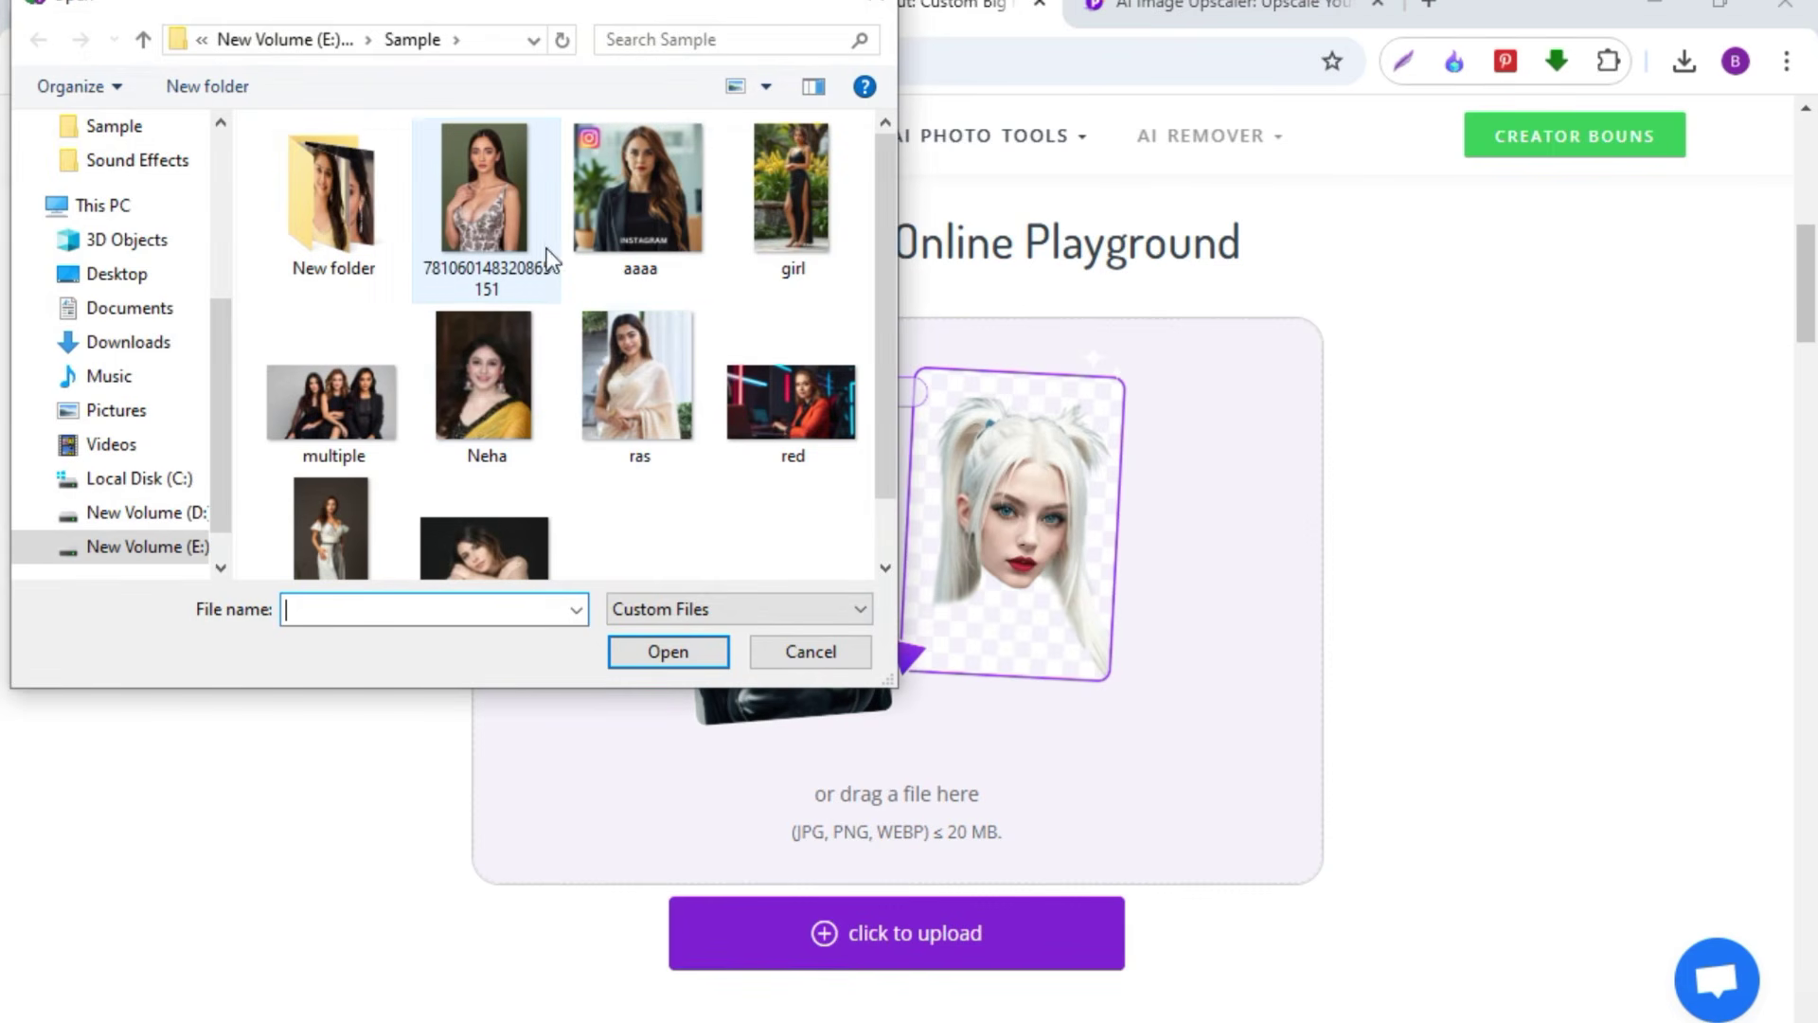
click(498, 214)
click(674, 652)
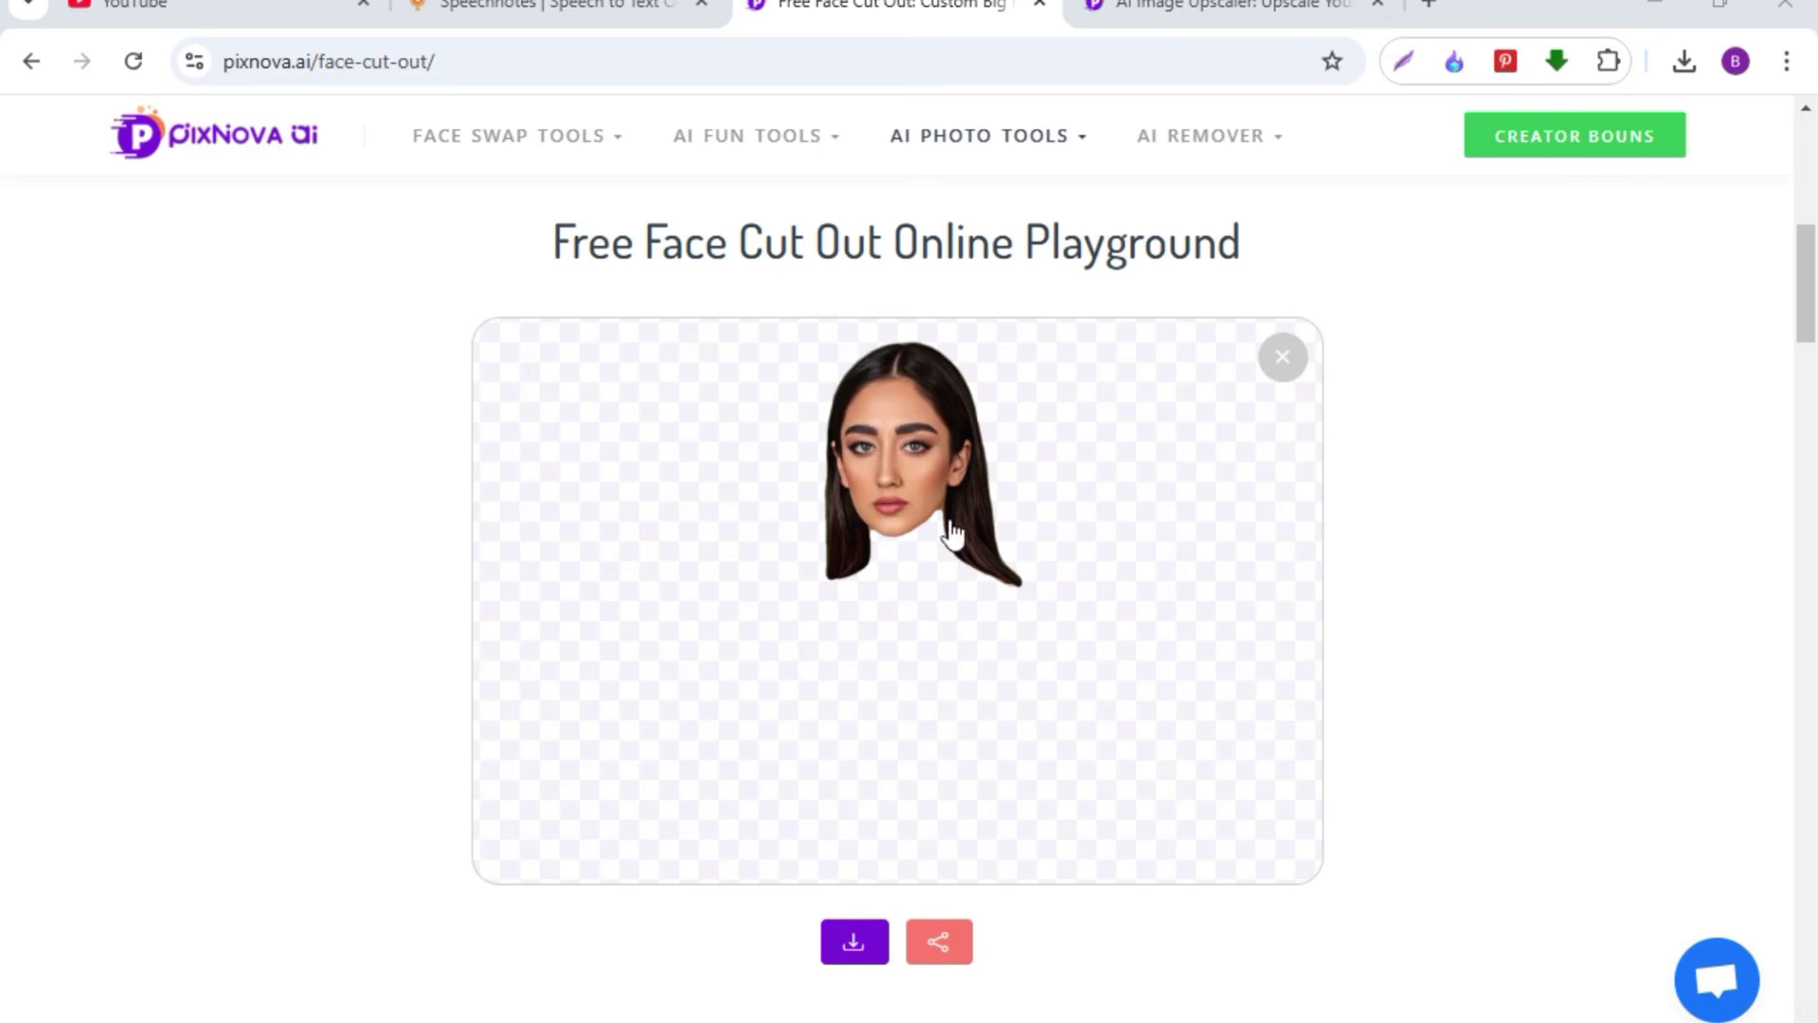
click(866, 947)
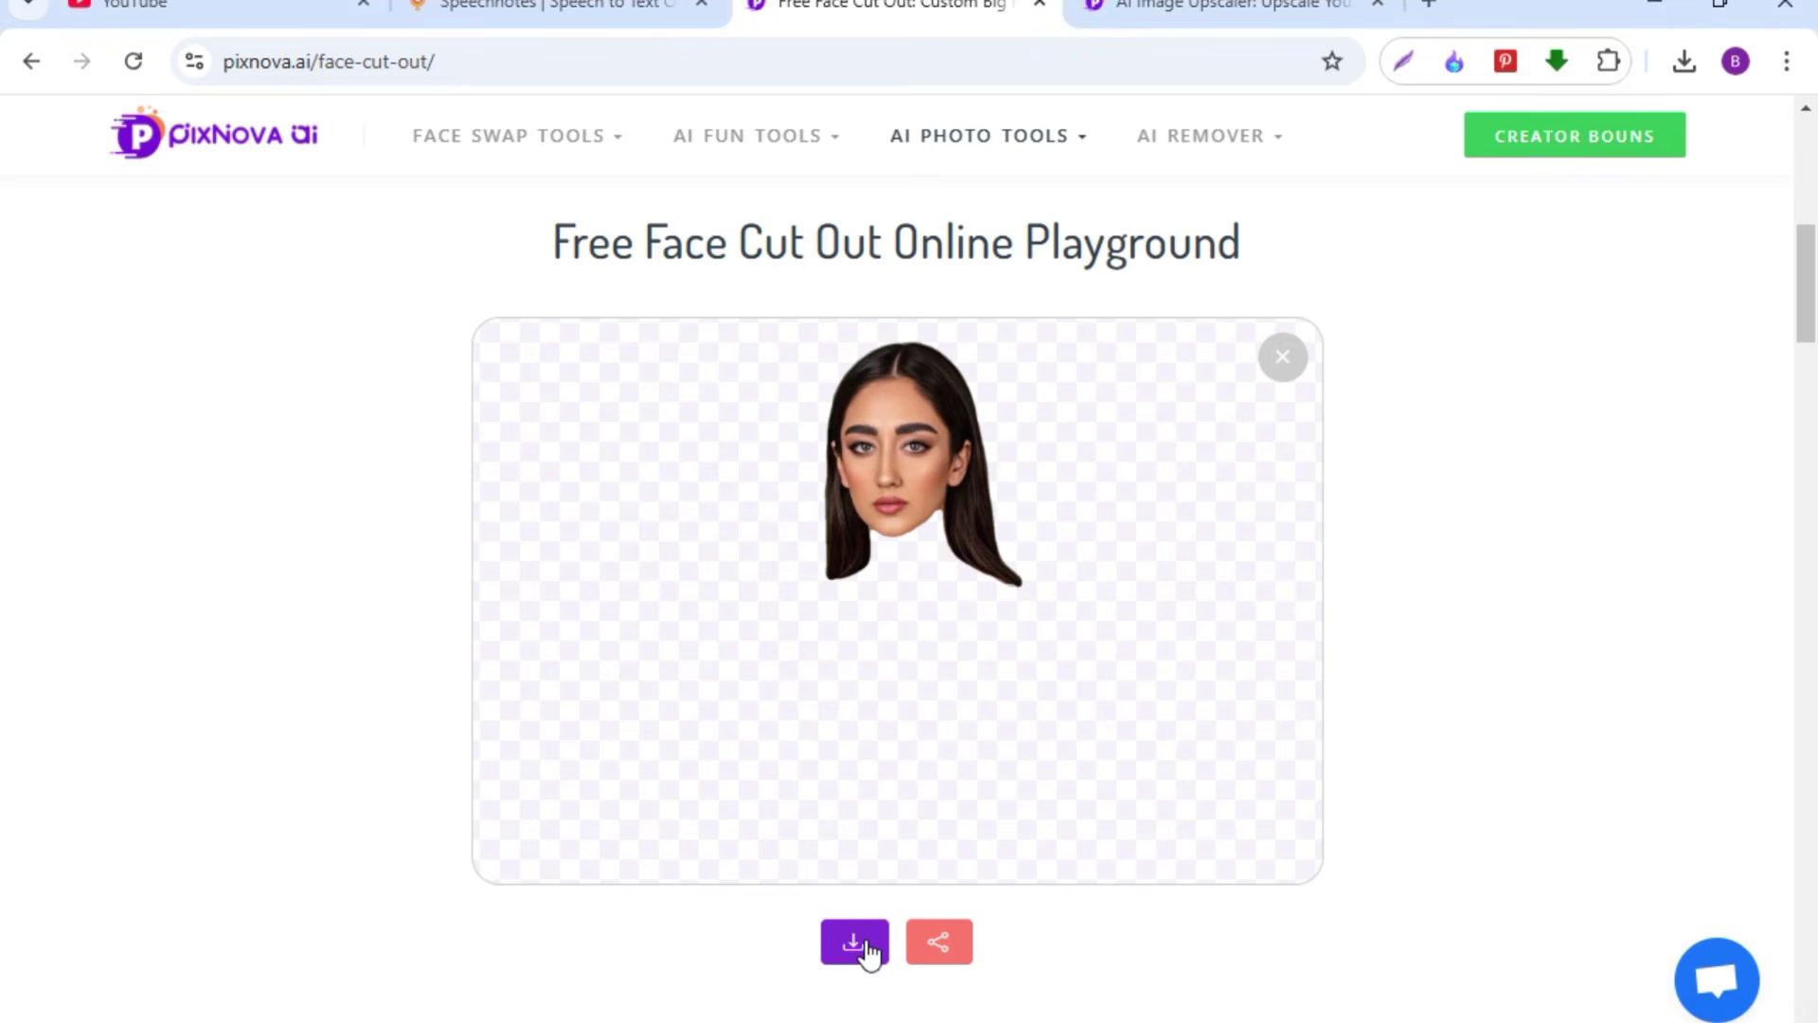
- Open the AI Watermark Remover and clear the watermarks from the photo aaaa using Auto Removal
click(985, 135)
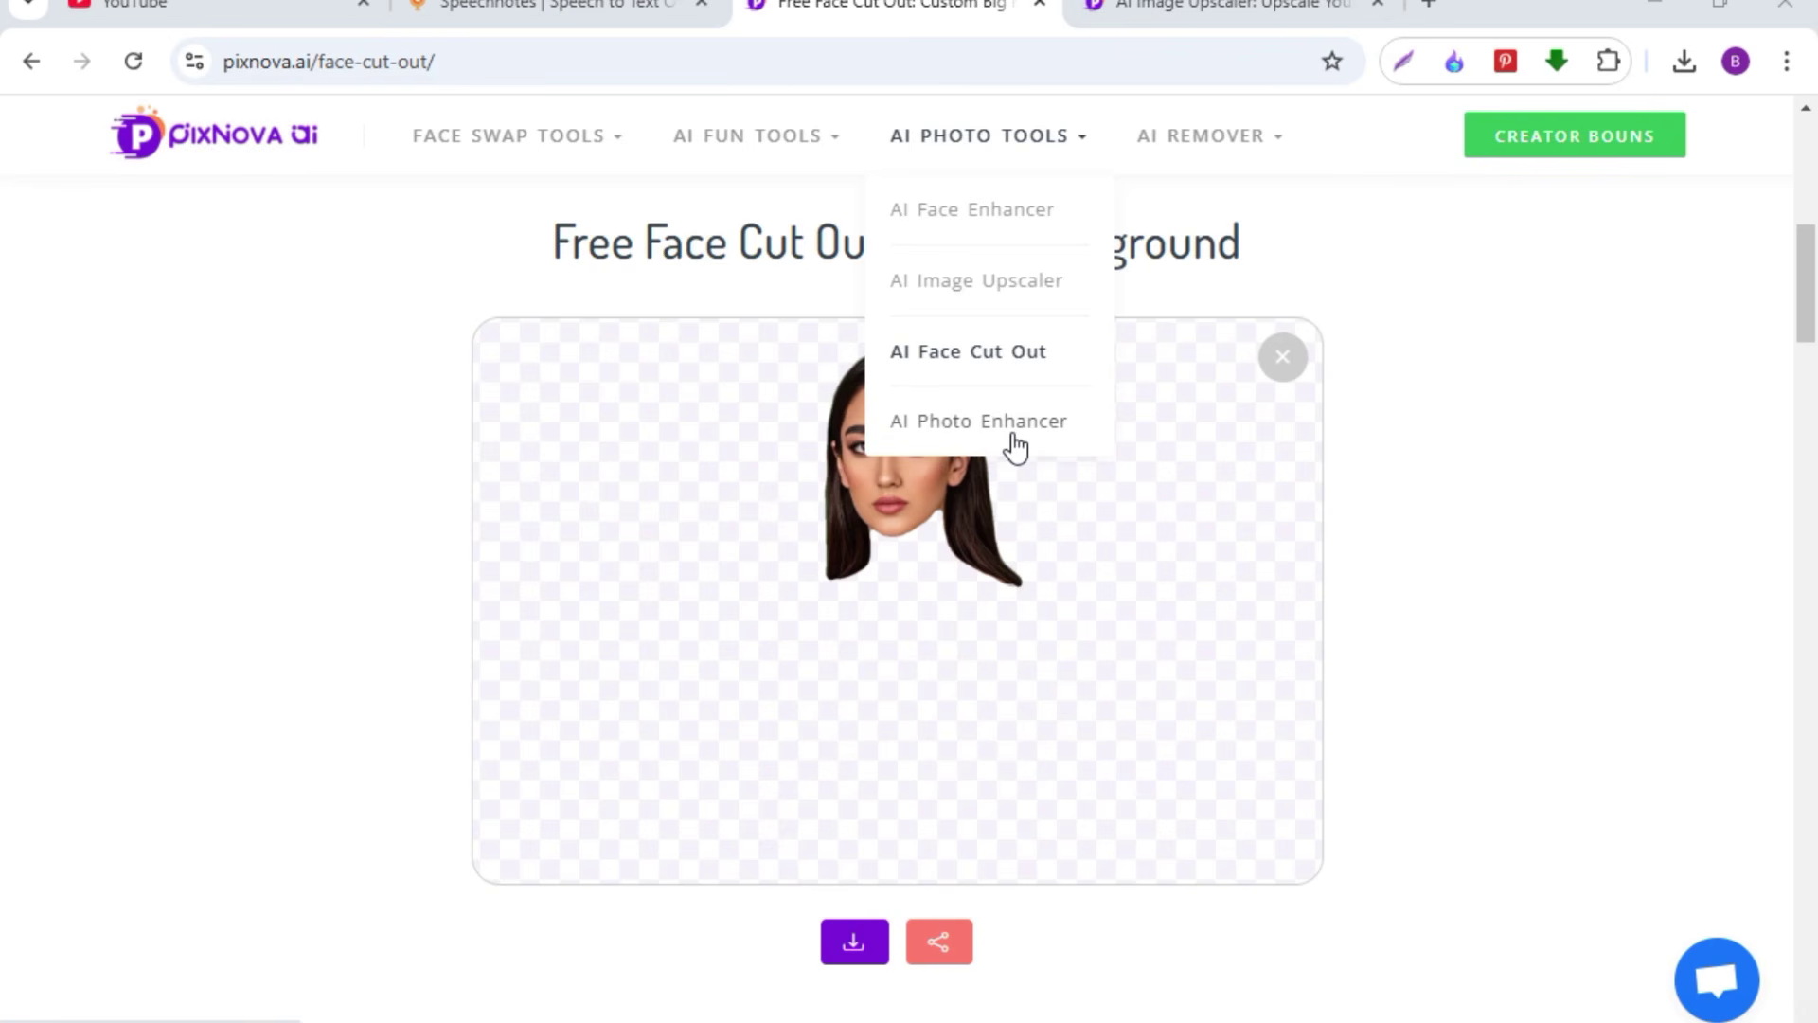
mouse_move(1181, 150)
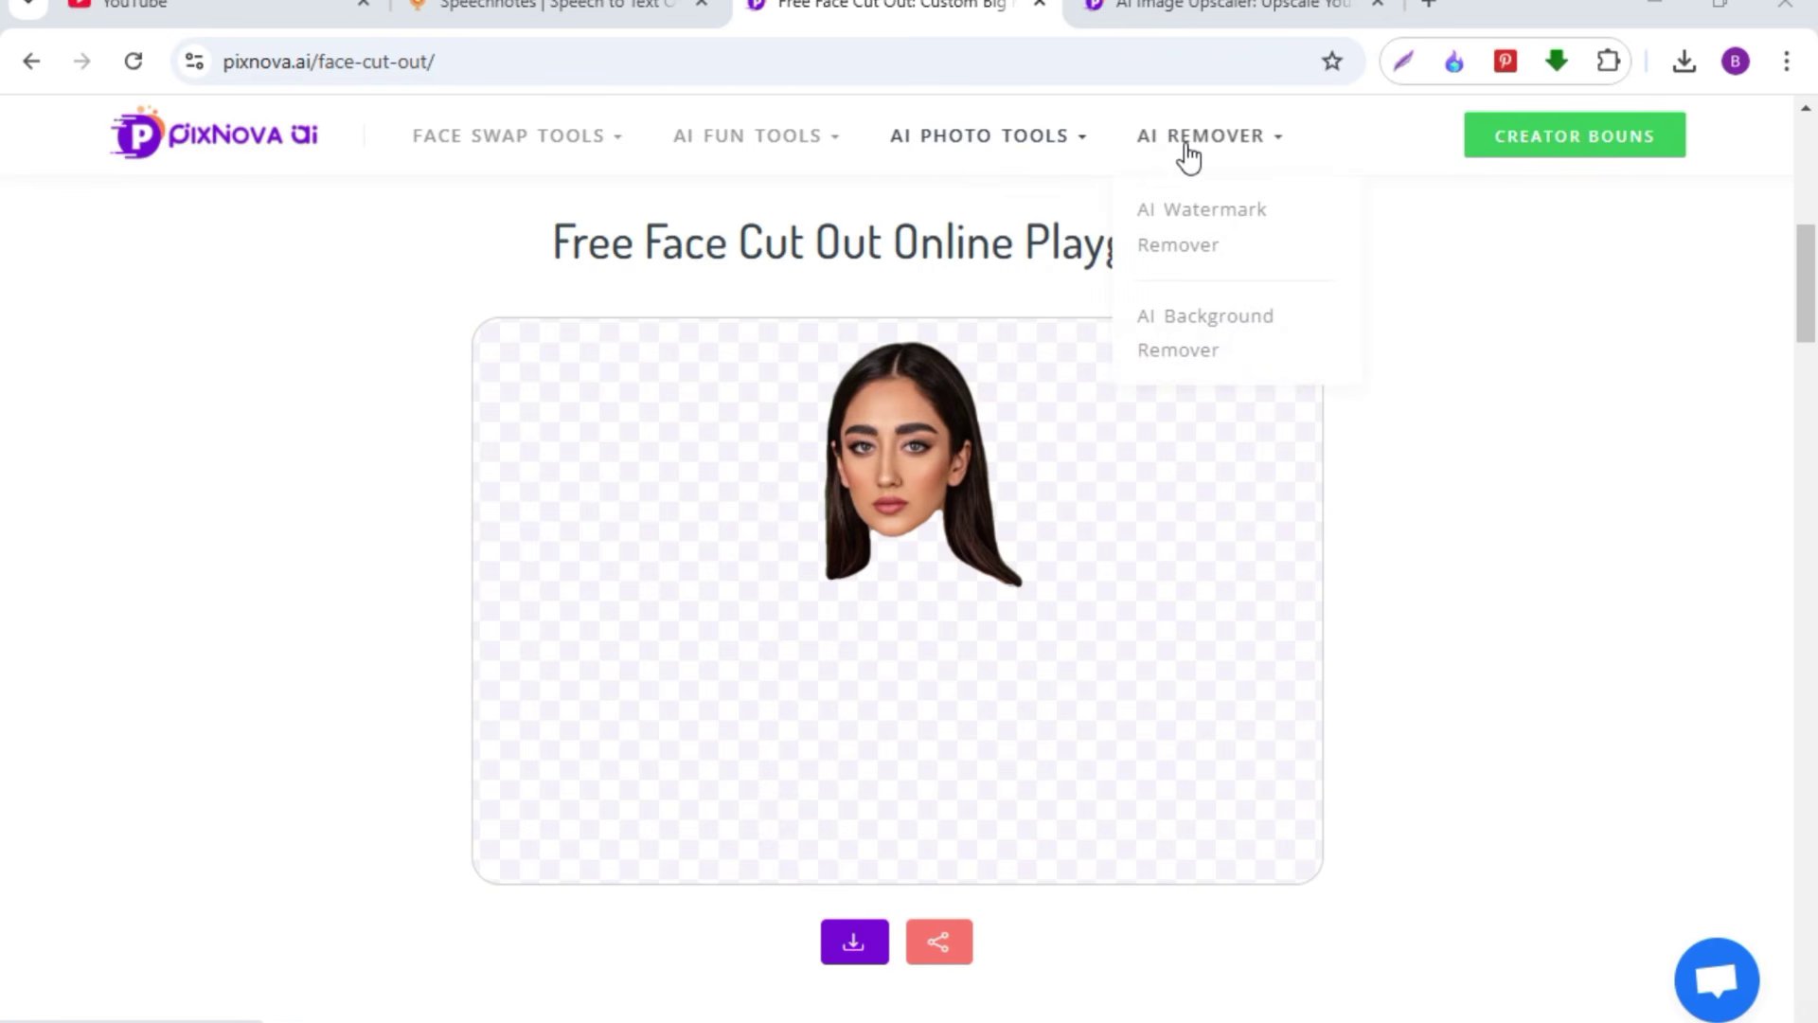
click(1185, 220)
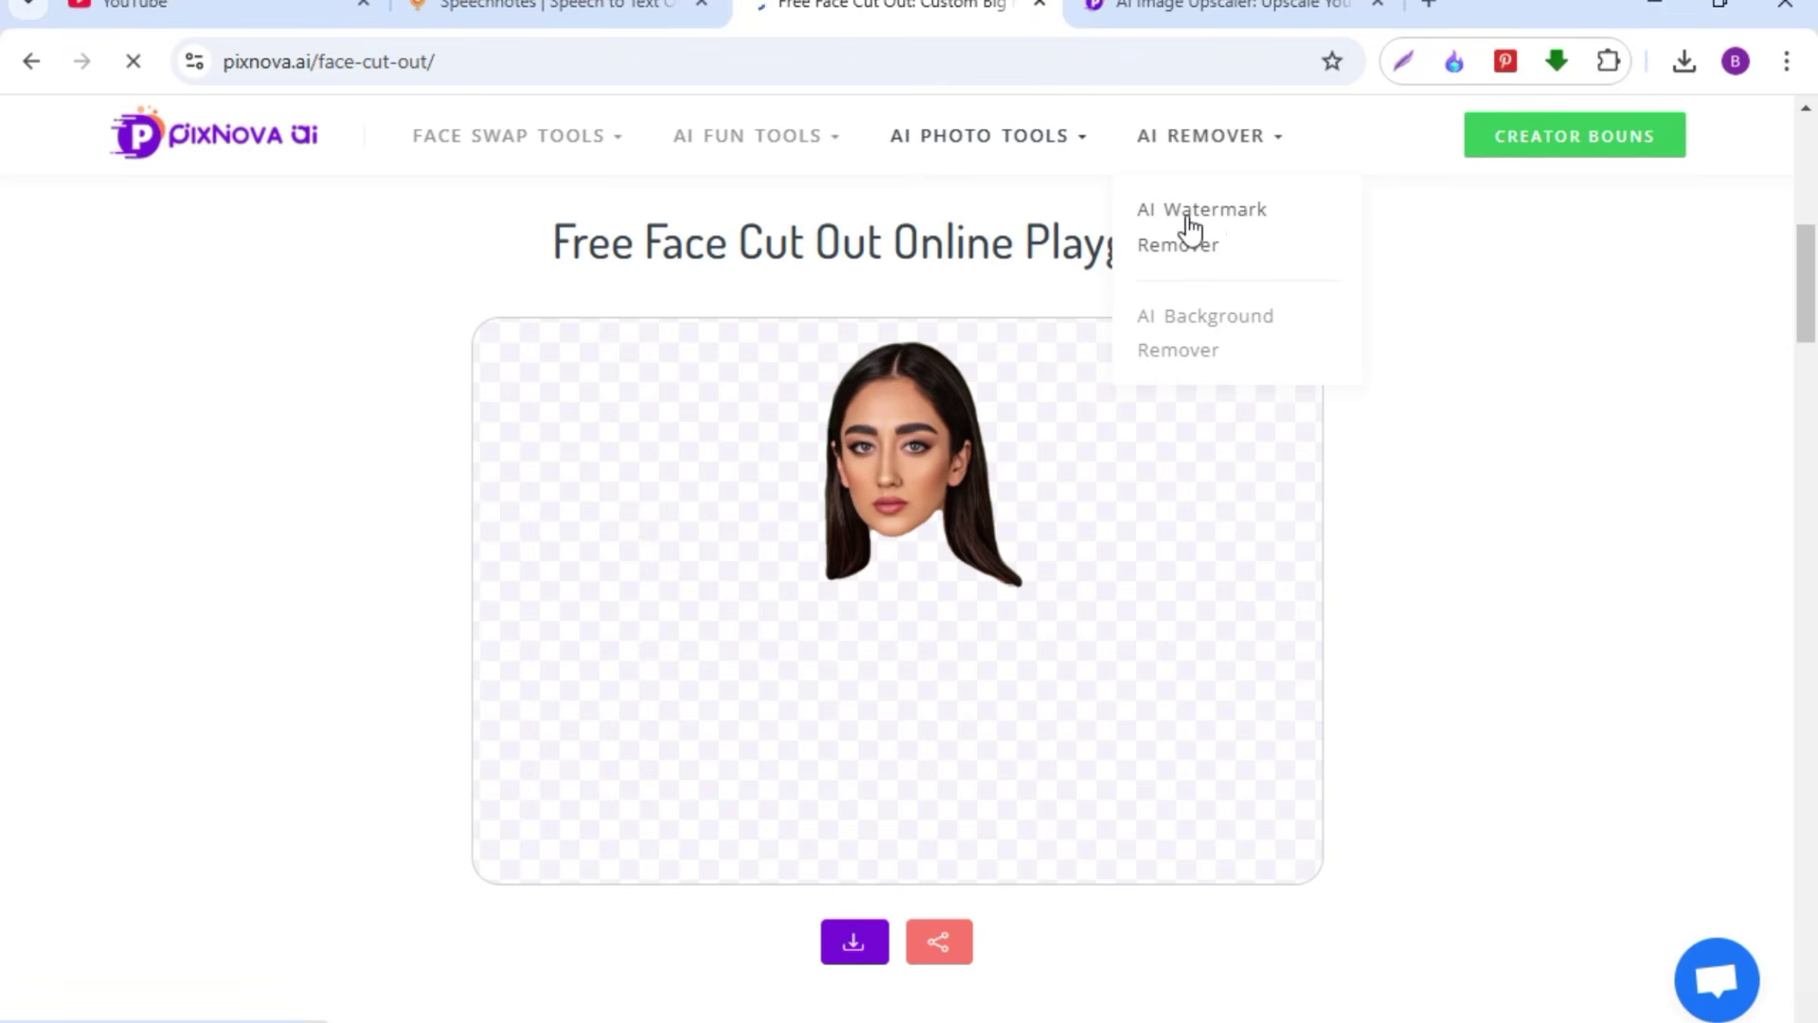
scroll(780, 415, down, 10)
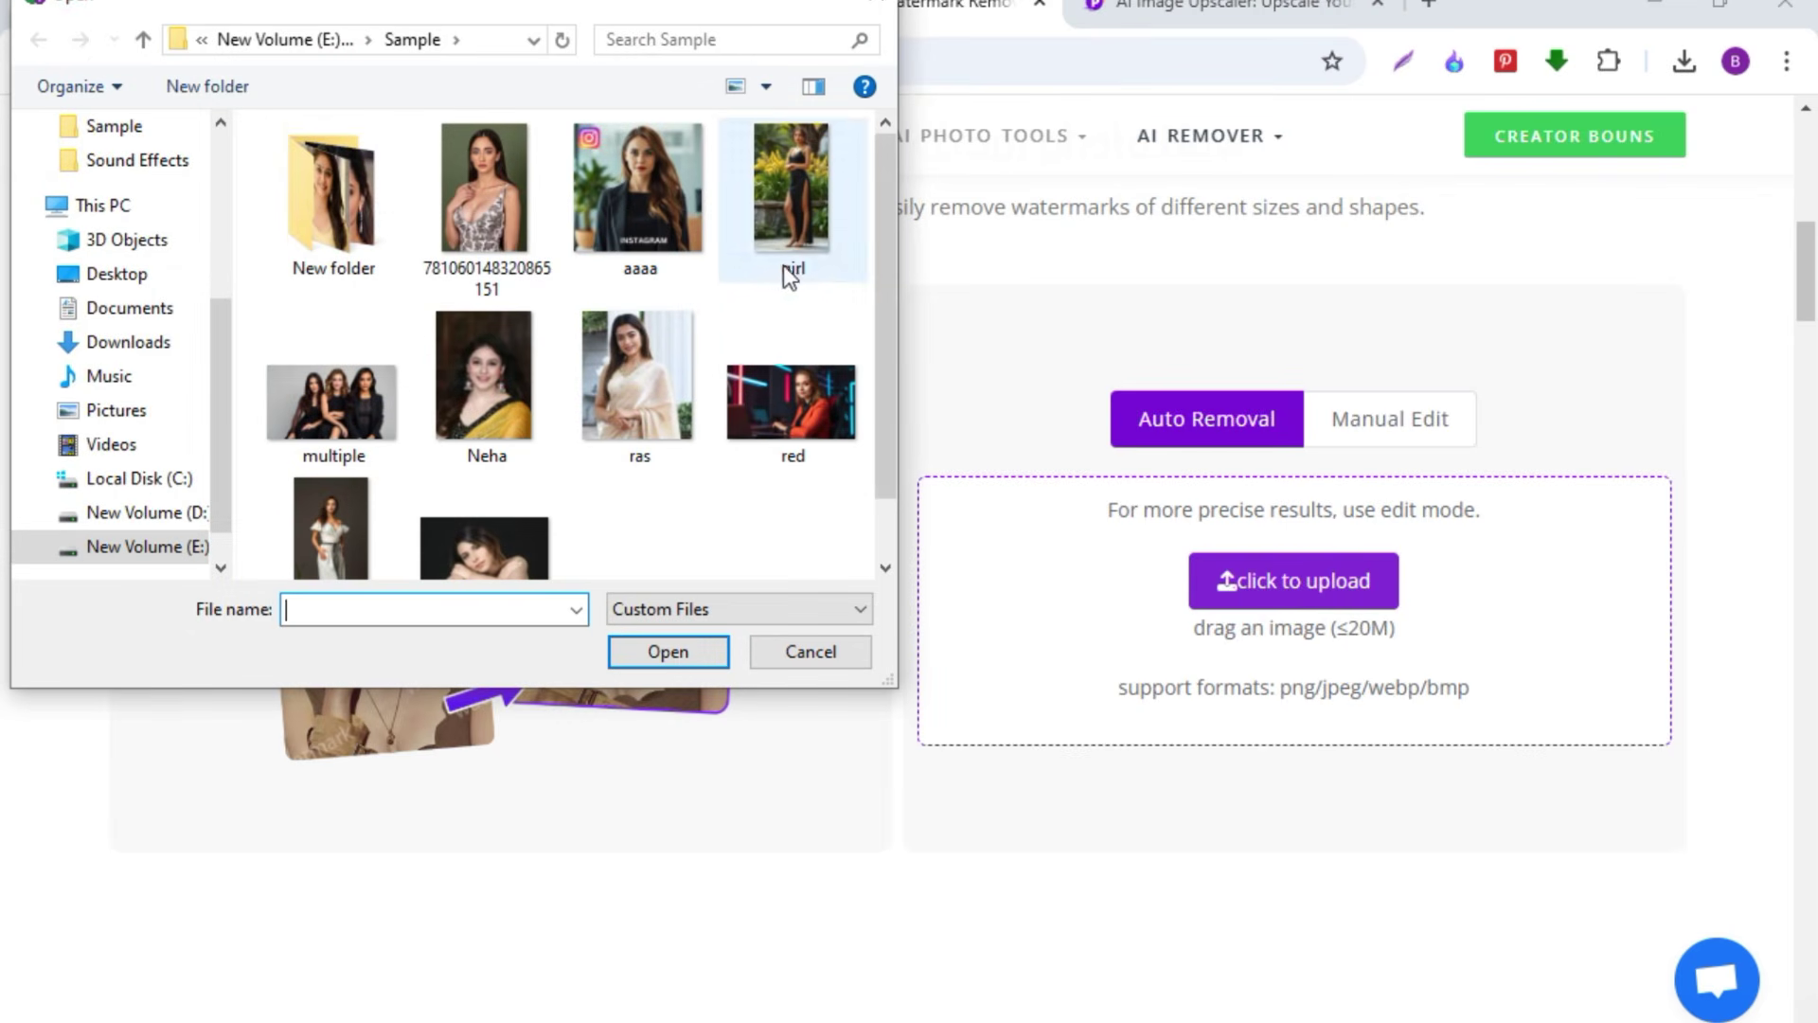
click(667, 197)
click(674, 651)
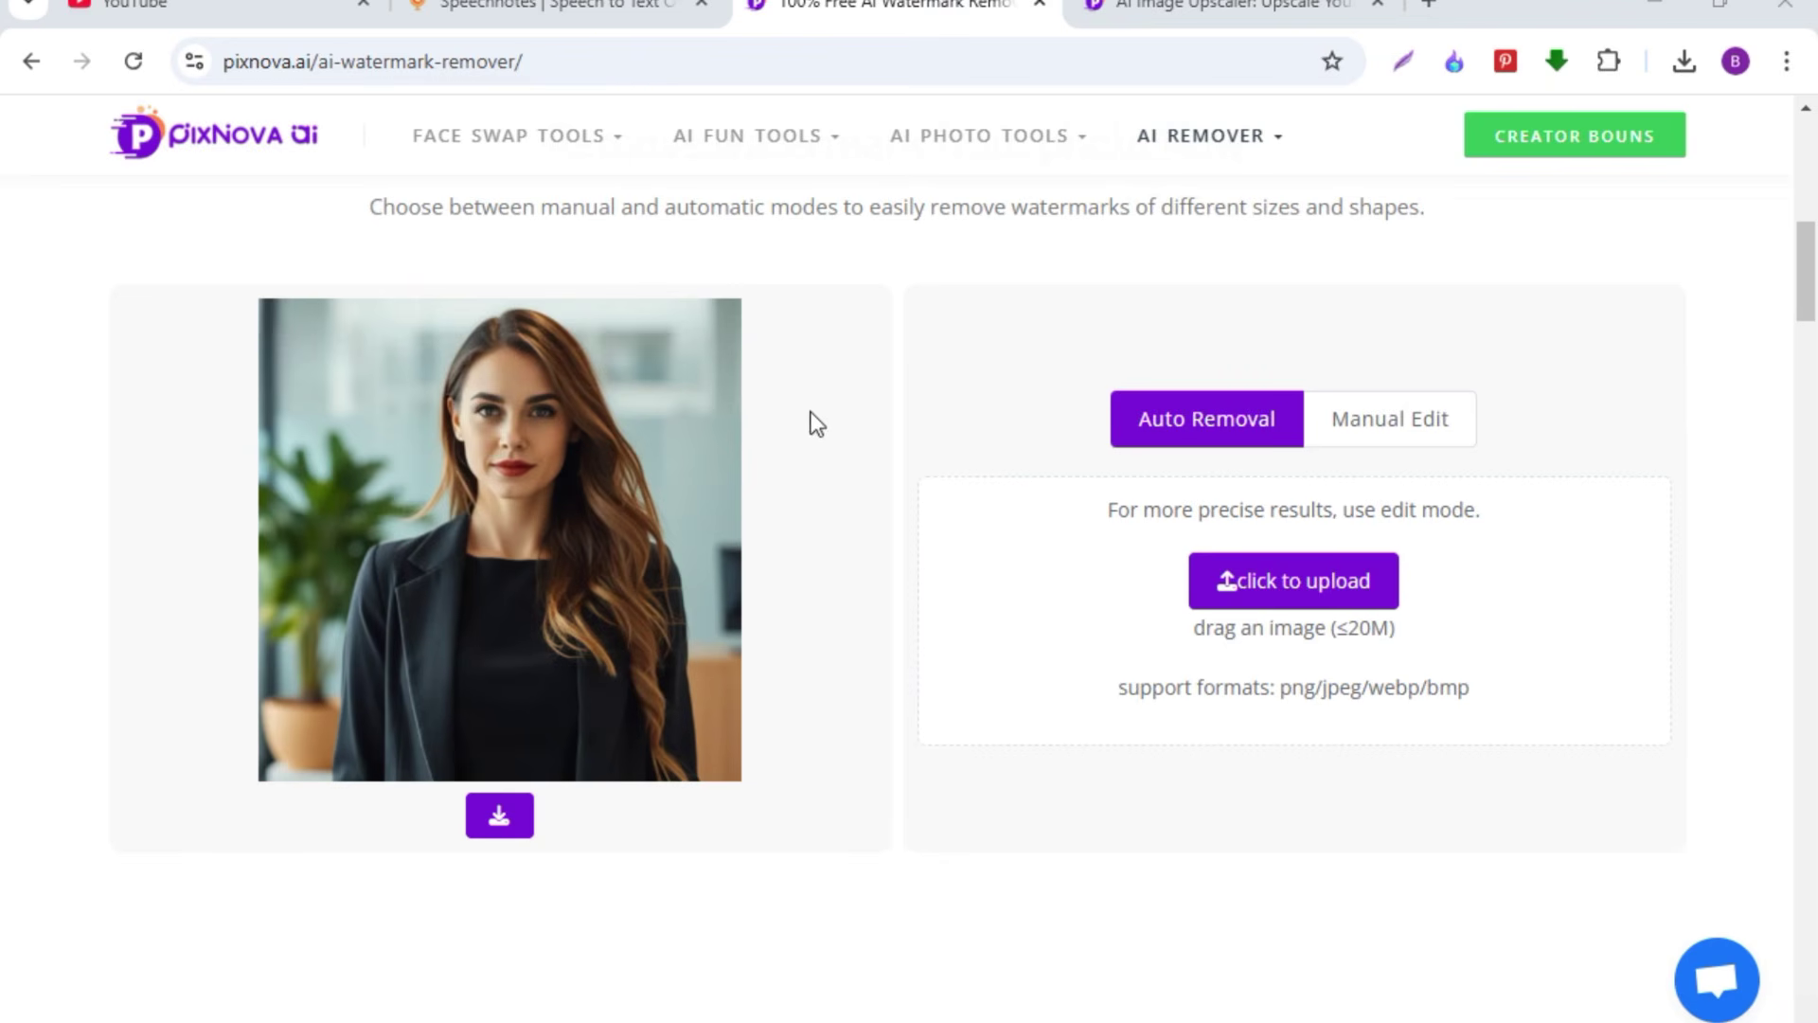
- Switch the watermark remover to Manual Edit and upload the photo aaaa from the Sample folder
click(1401, 427)
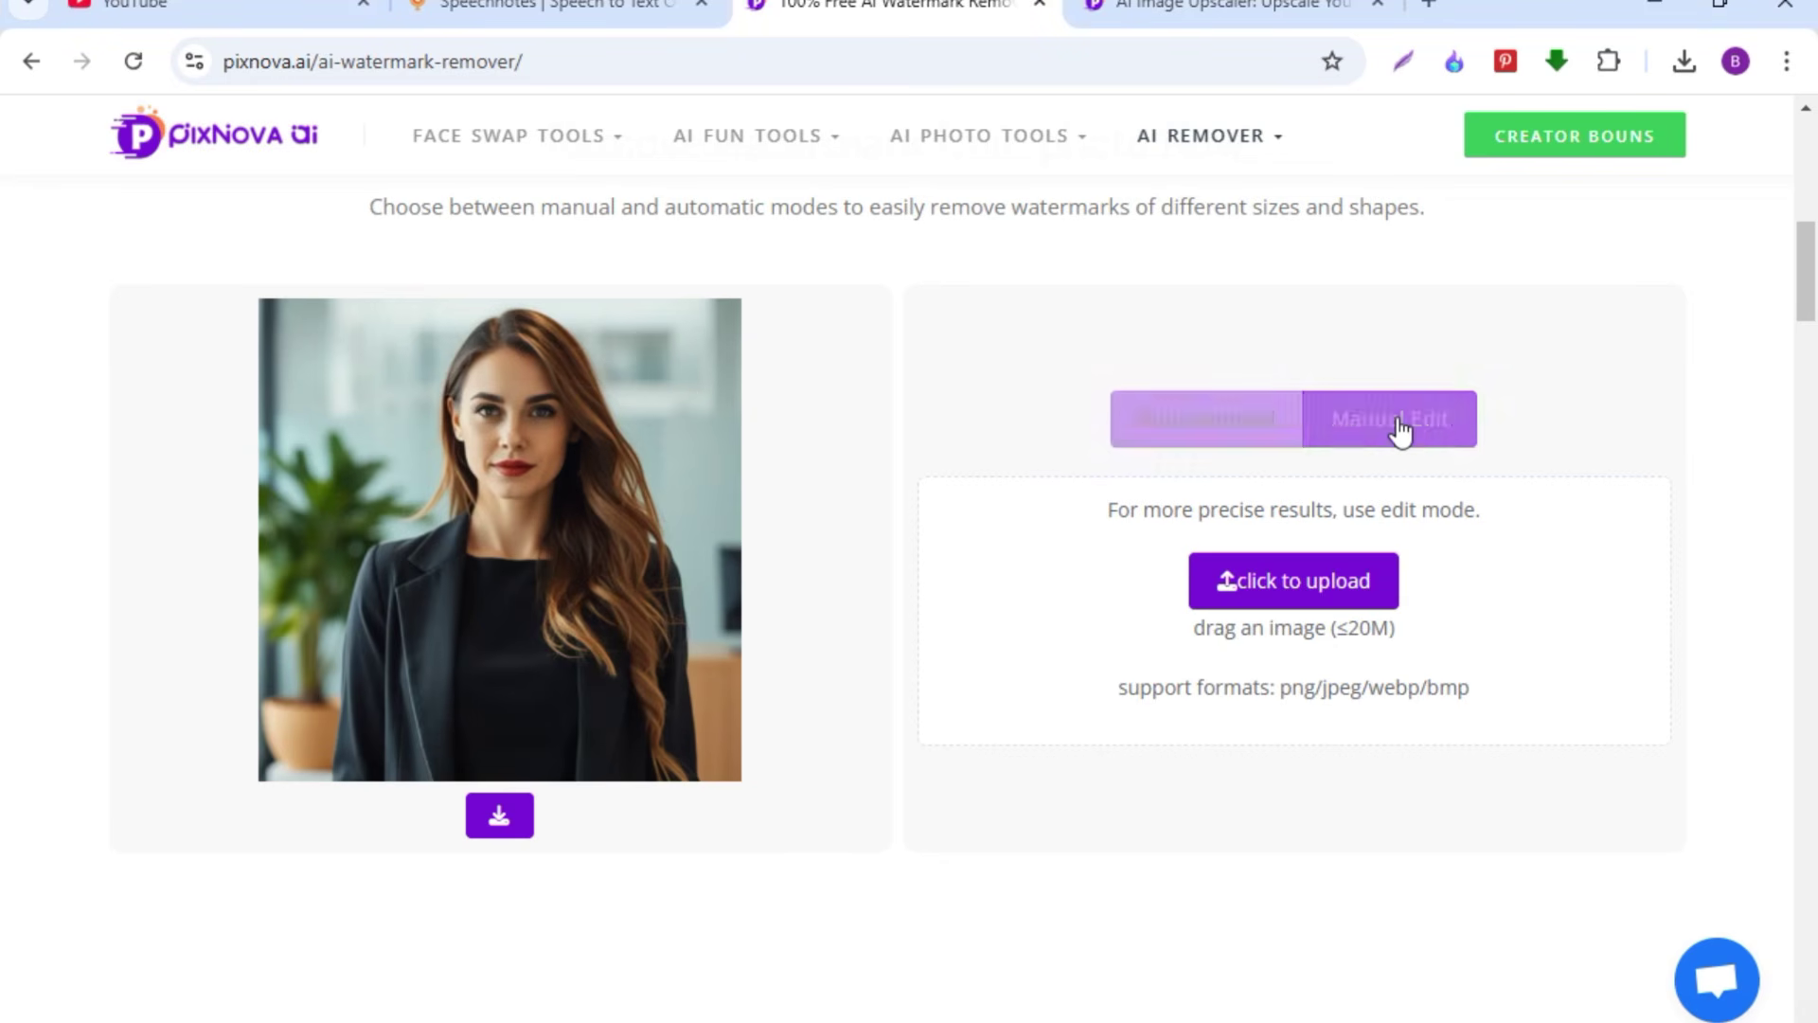
click(1231, 581)
click(668, 213)
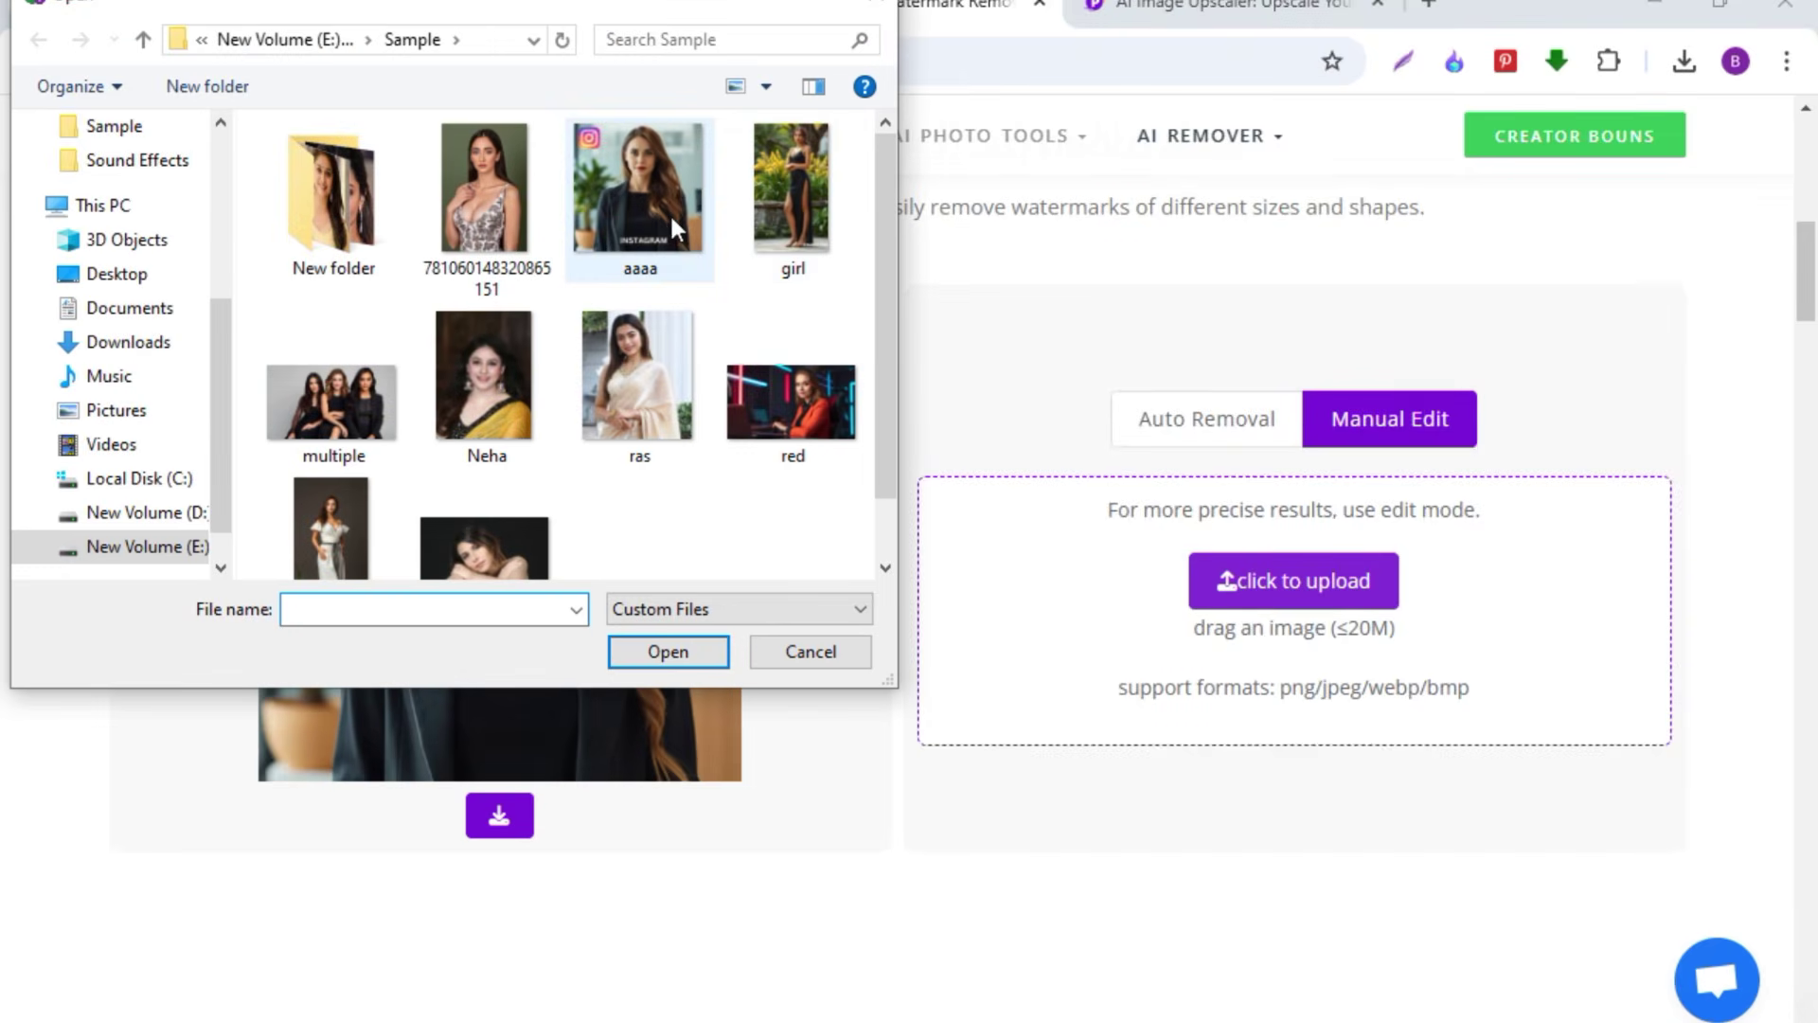
click(690, 642)
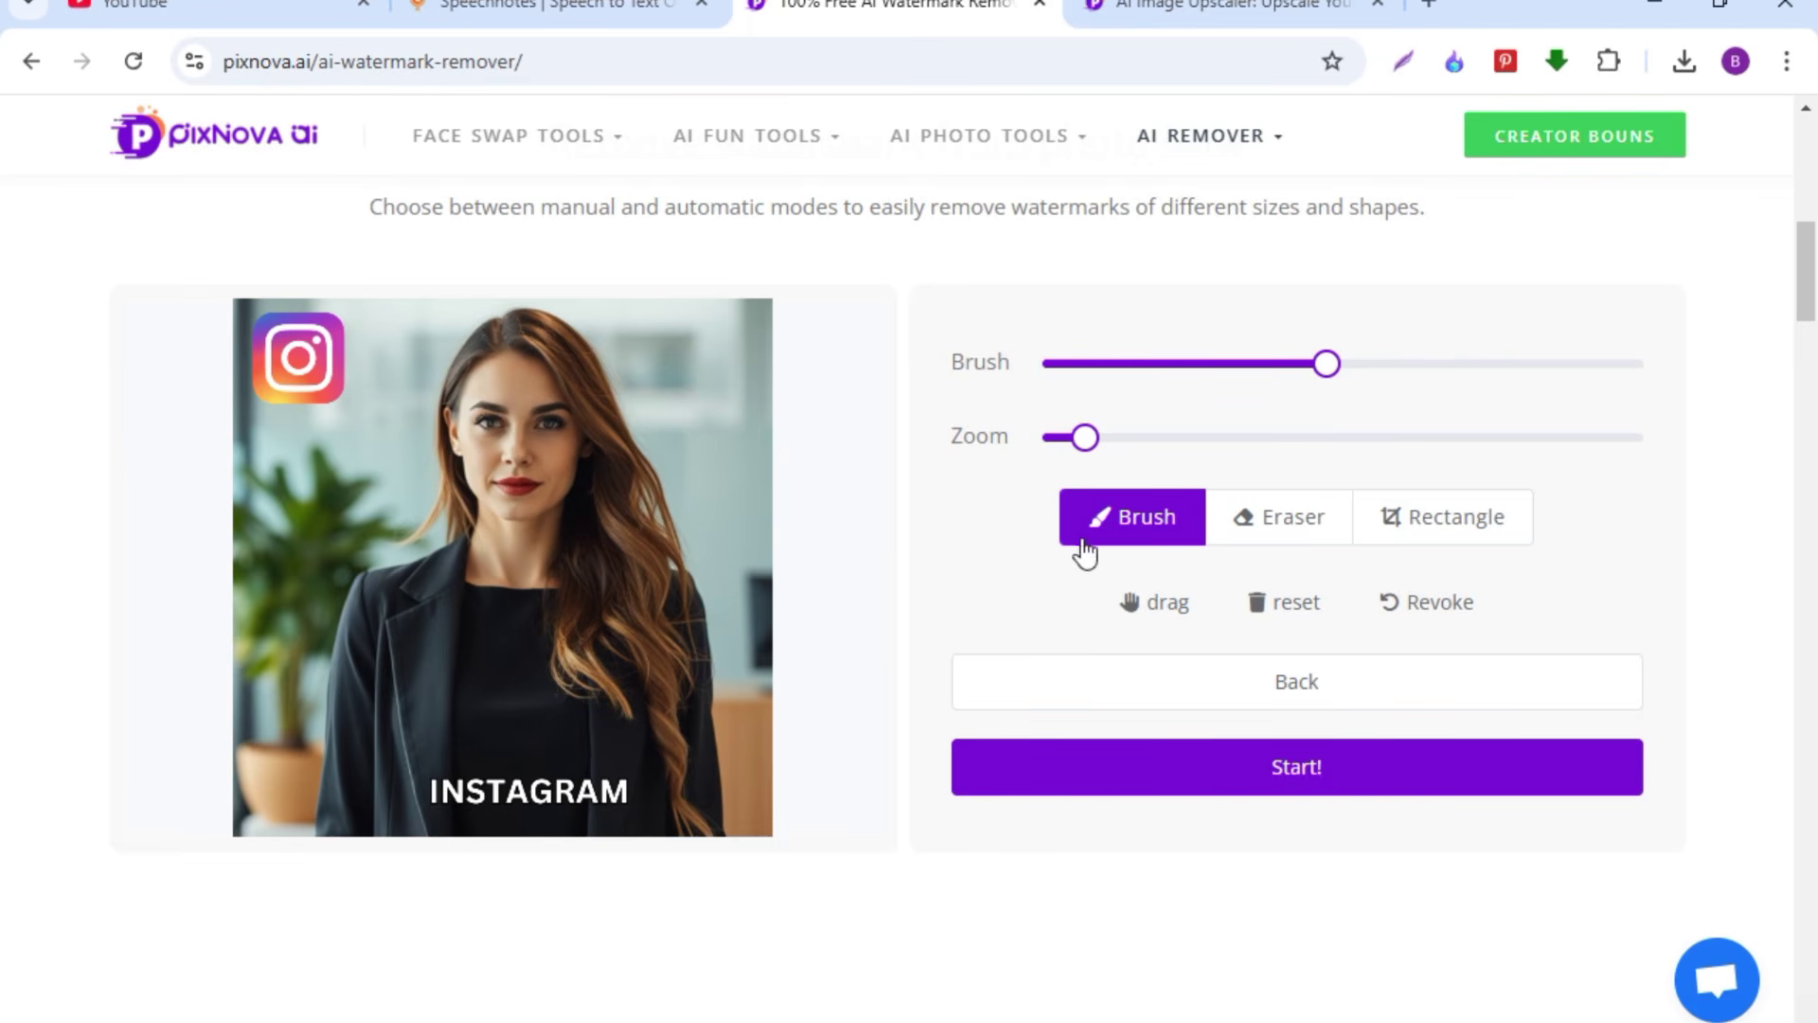
- Mark the INSTAGRAM text on the photo with a rectangle and start the watermark removal
click(1426, 539)
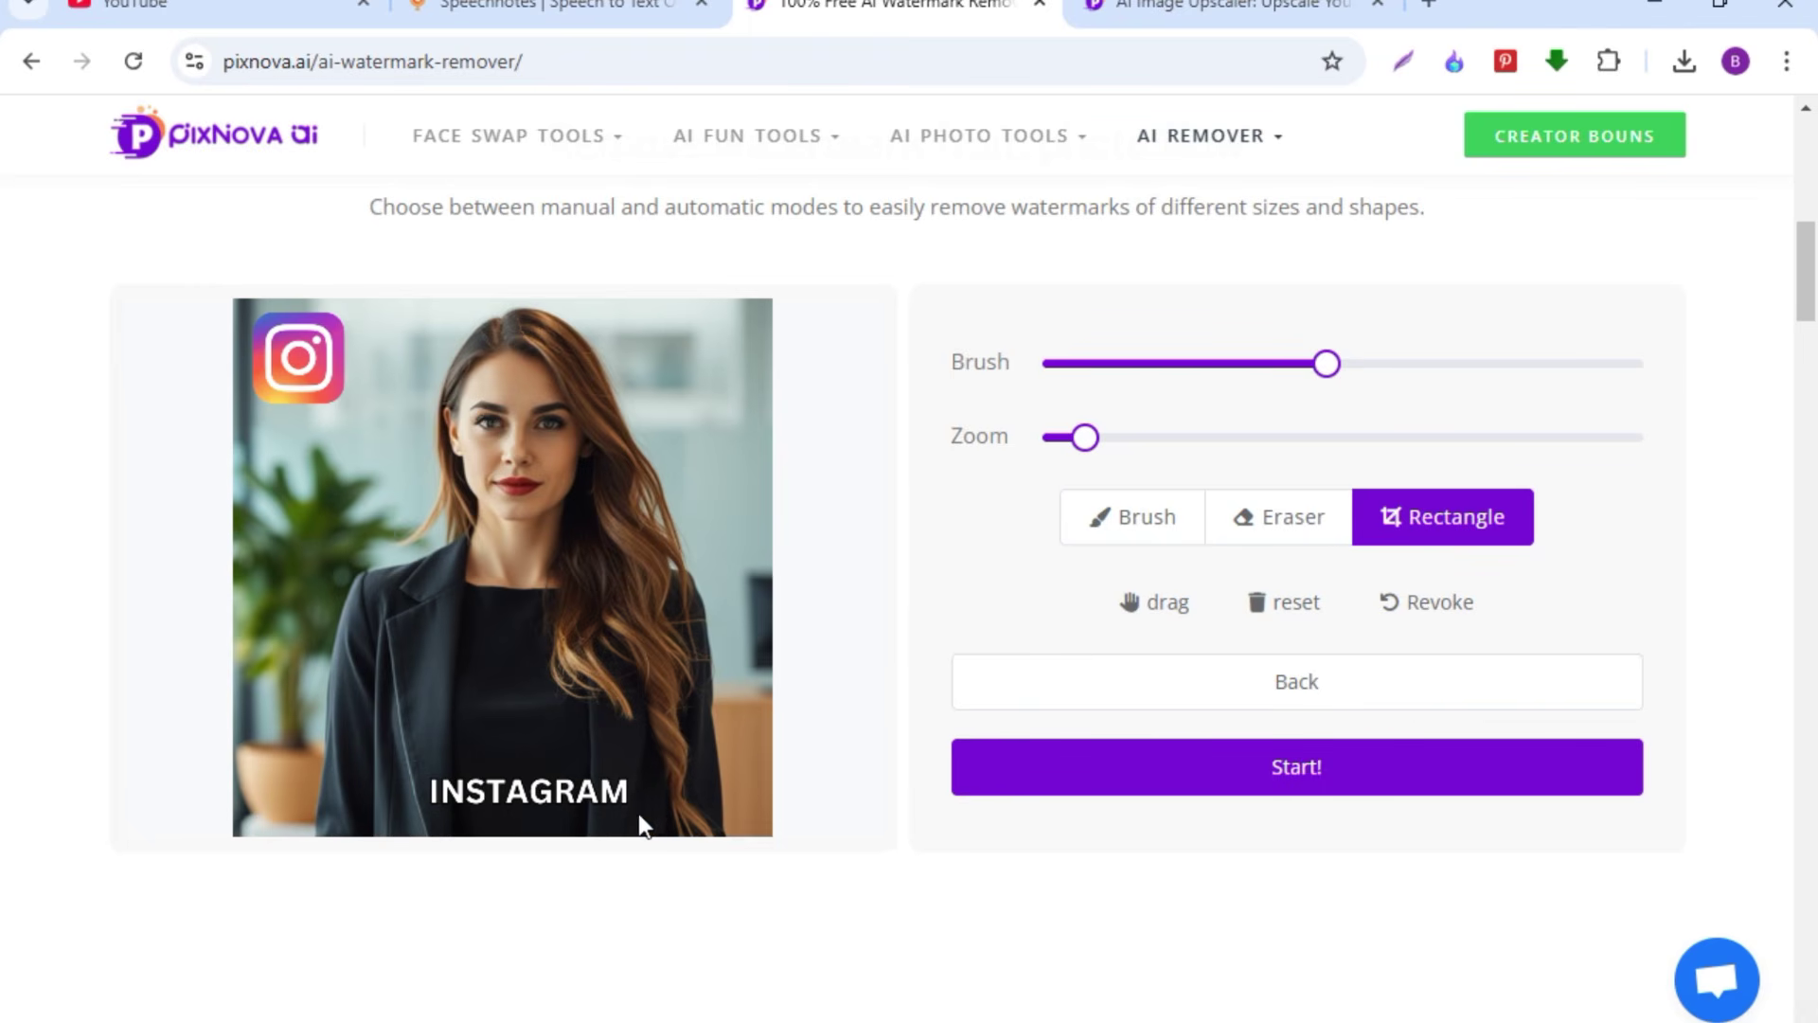
drag(671, 816, 670, 813)
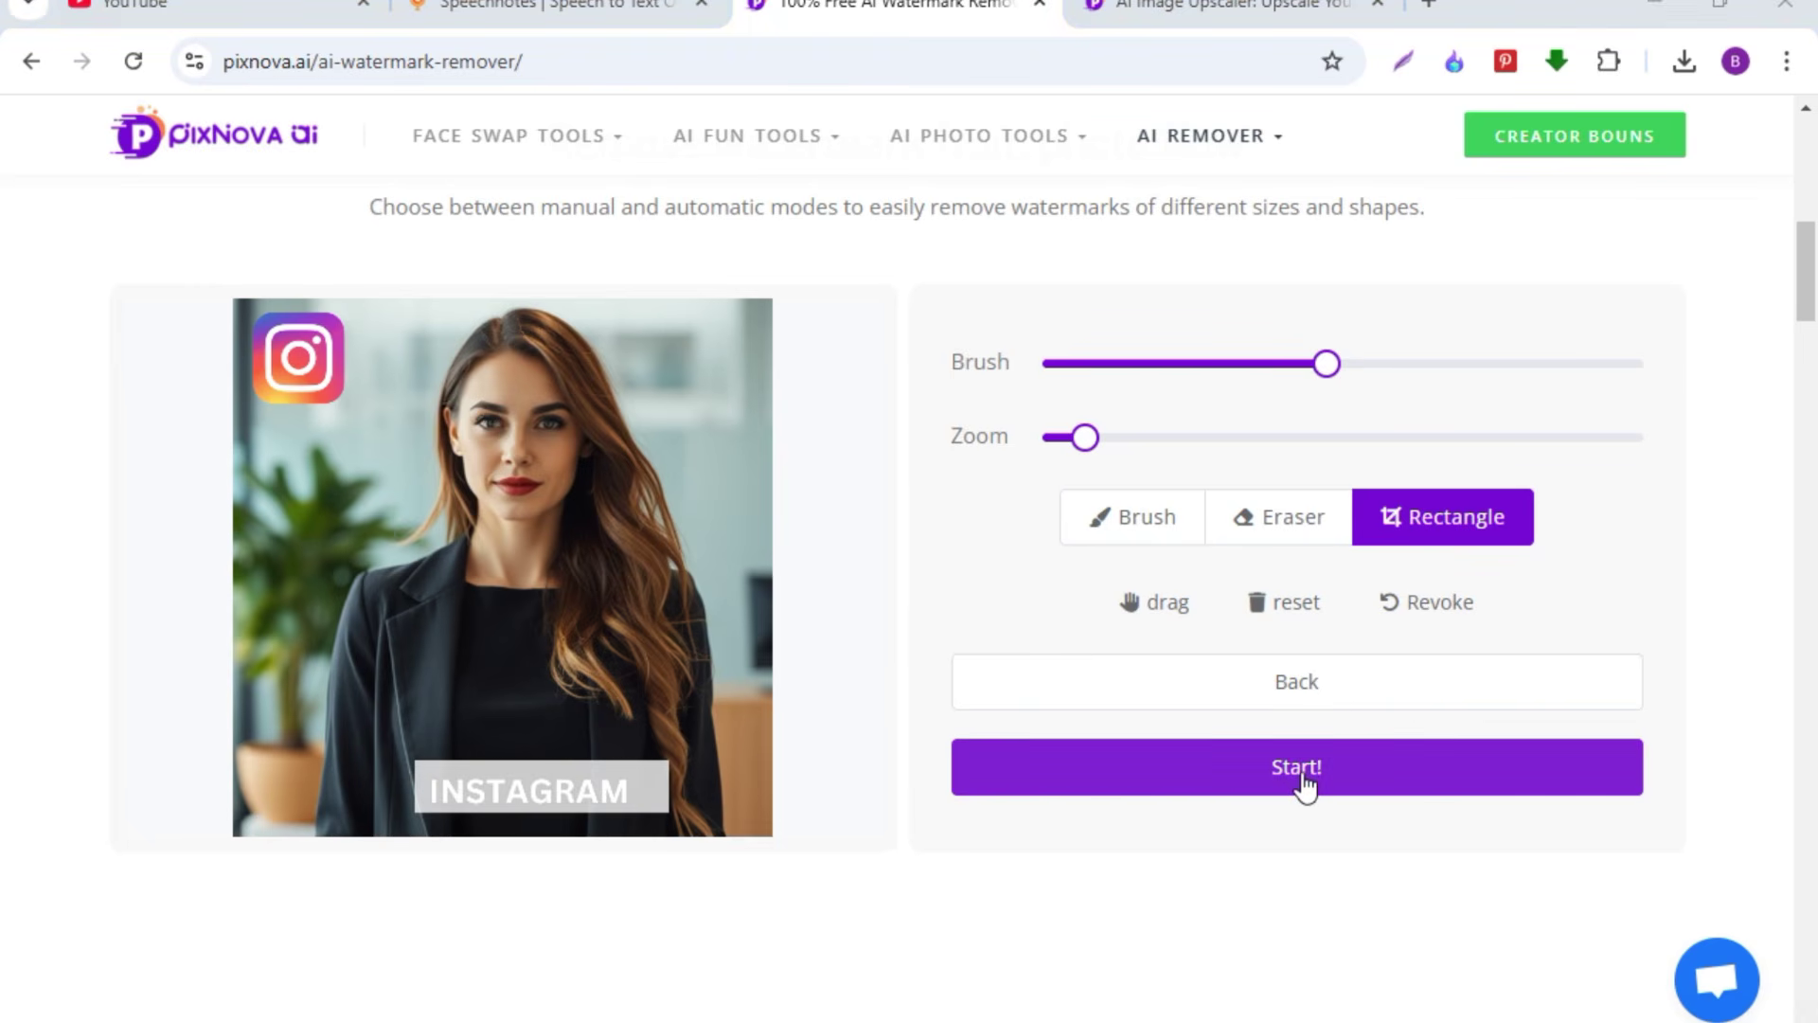
click(1303, 782)
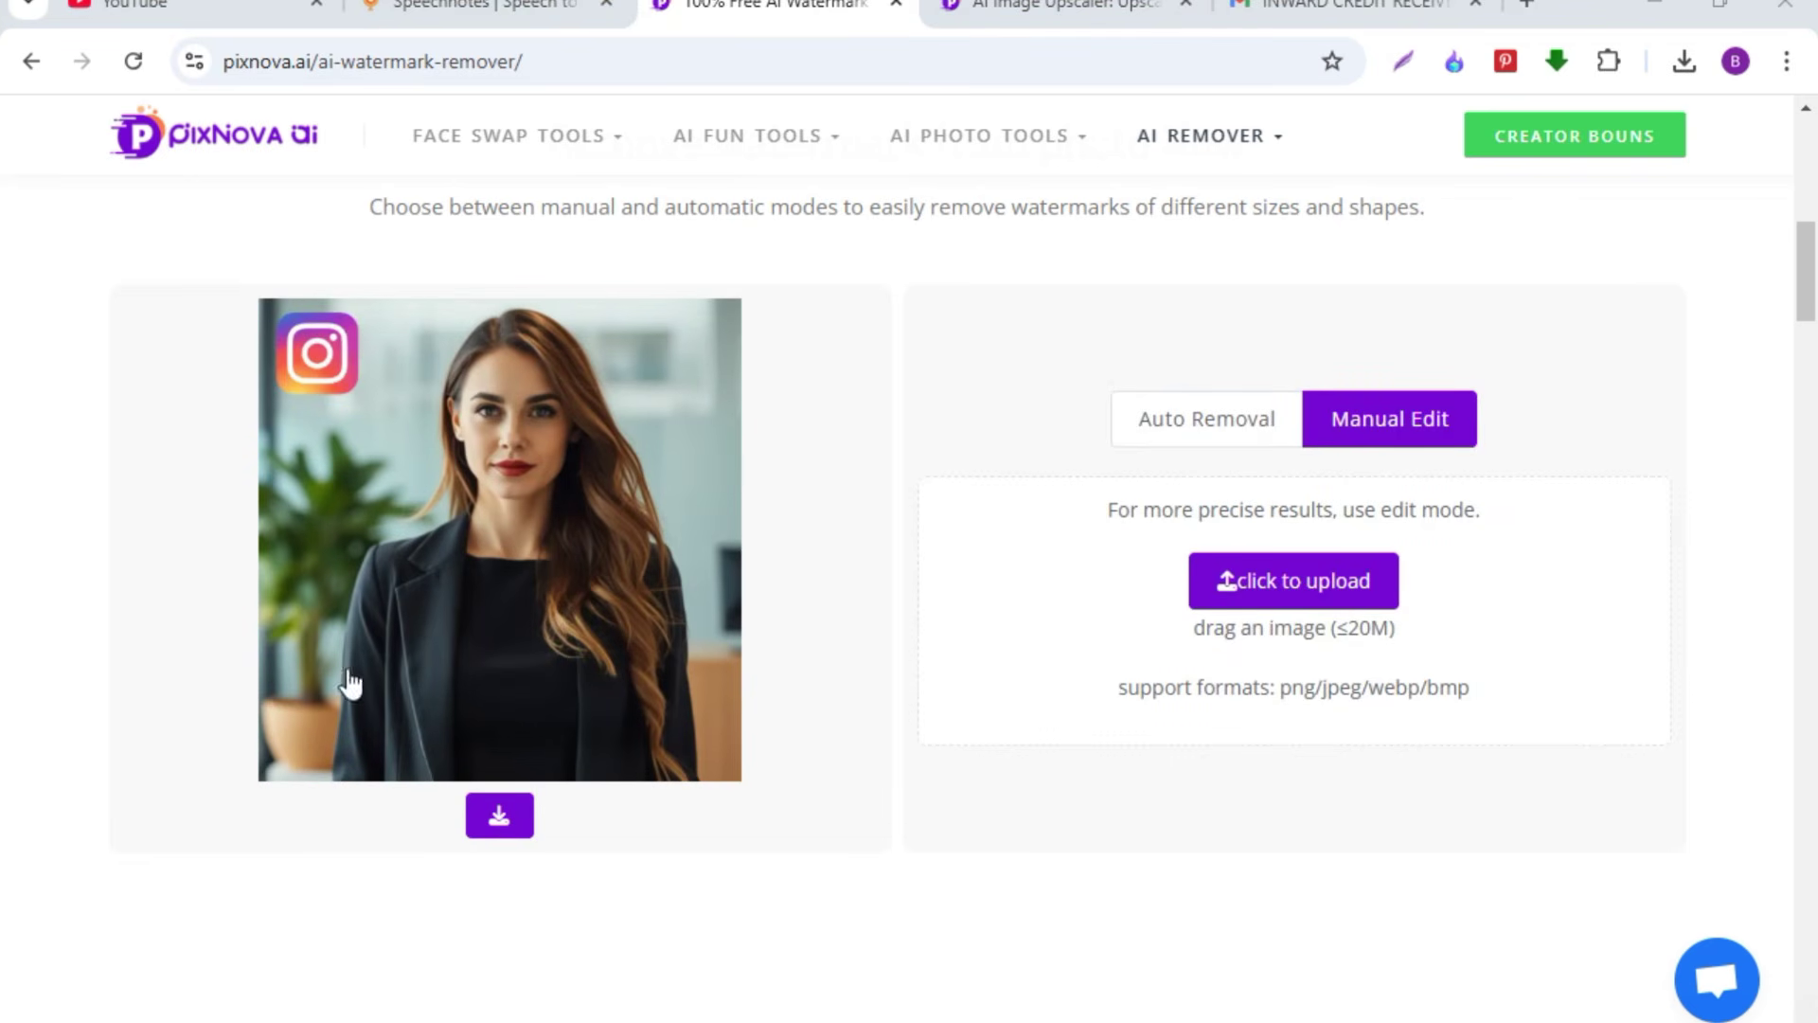
- Open the AI Background Remover and upload the photo girl from the Sample folder to remove its background
mouse_move(1176, 126)
click(1190, 324)
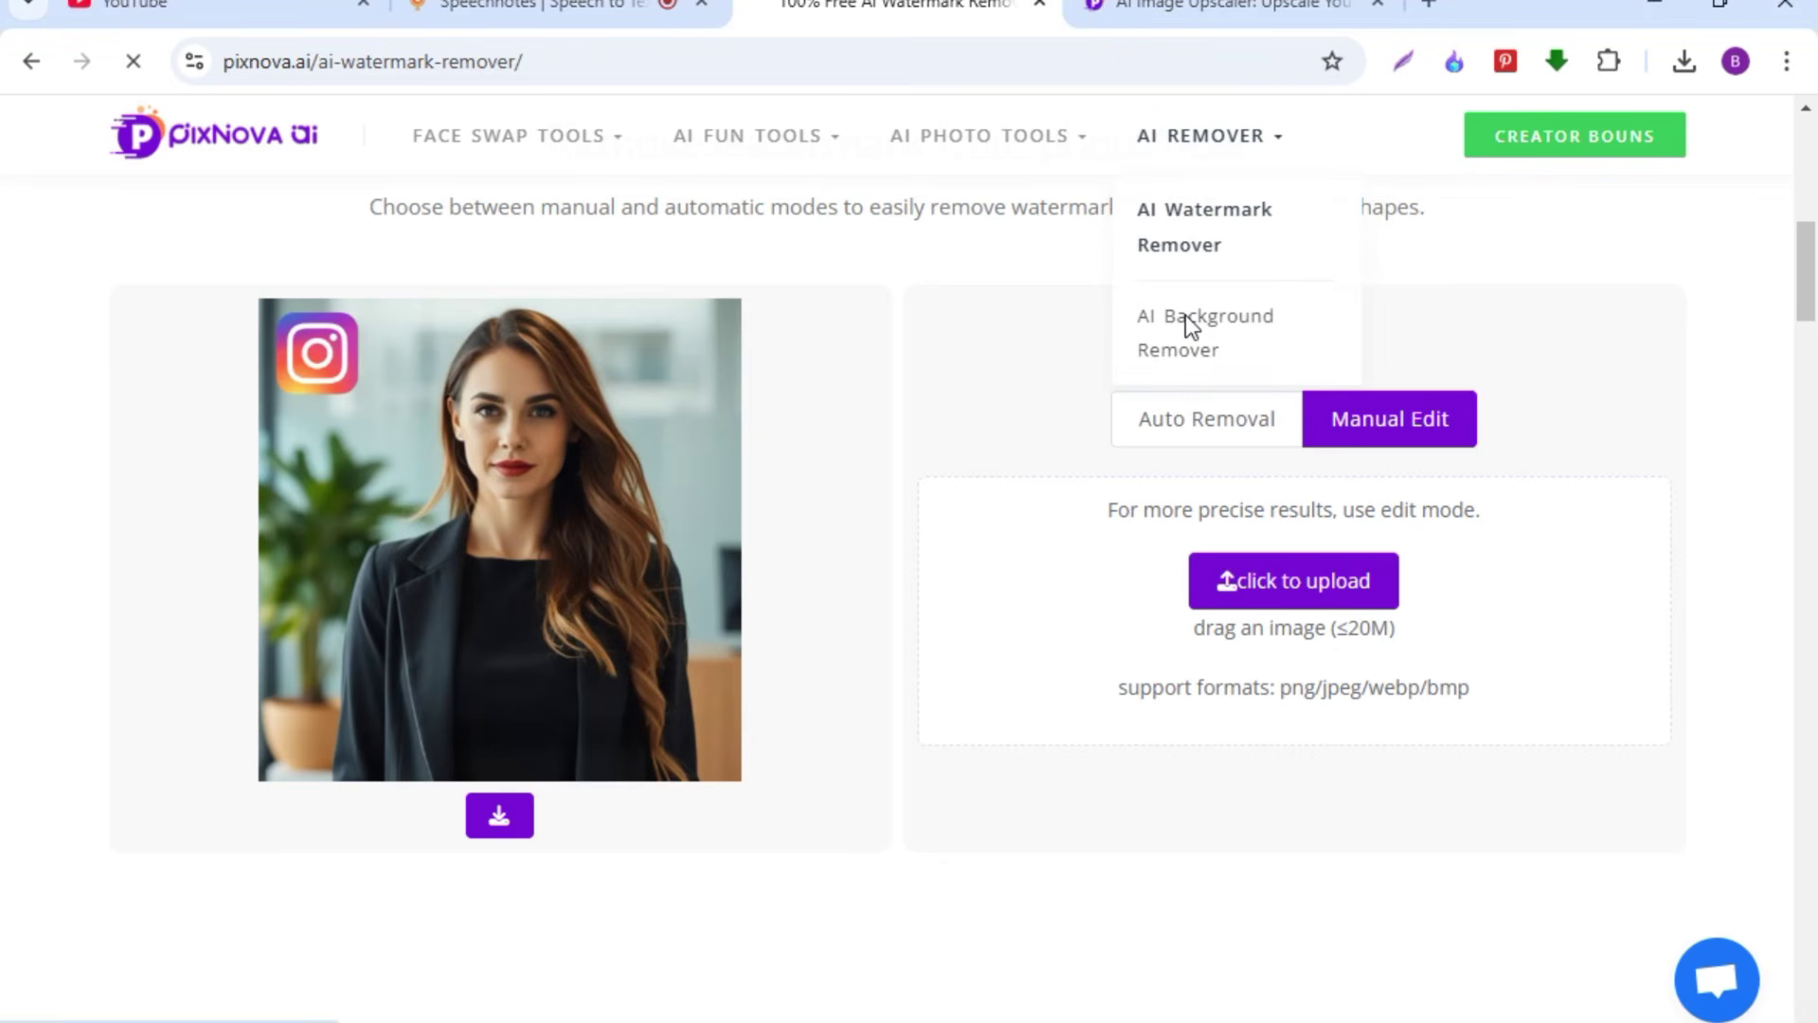
scroll(917, 649, down, 10)
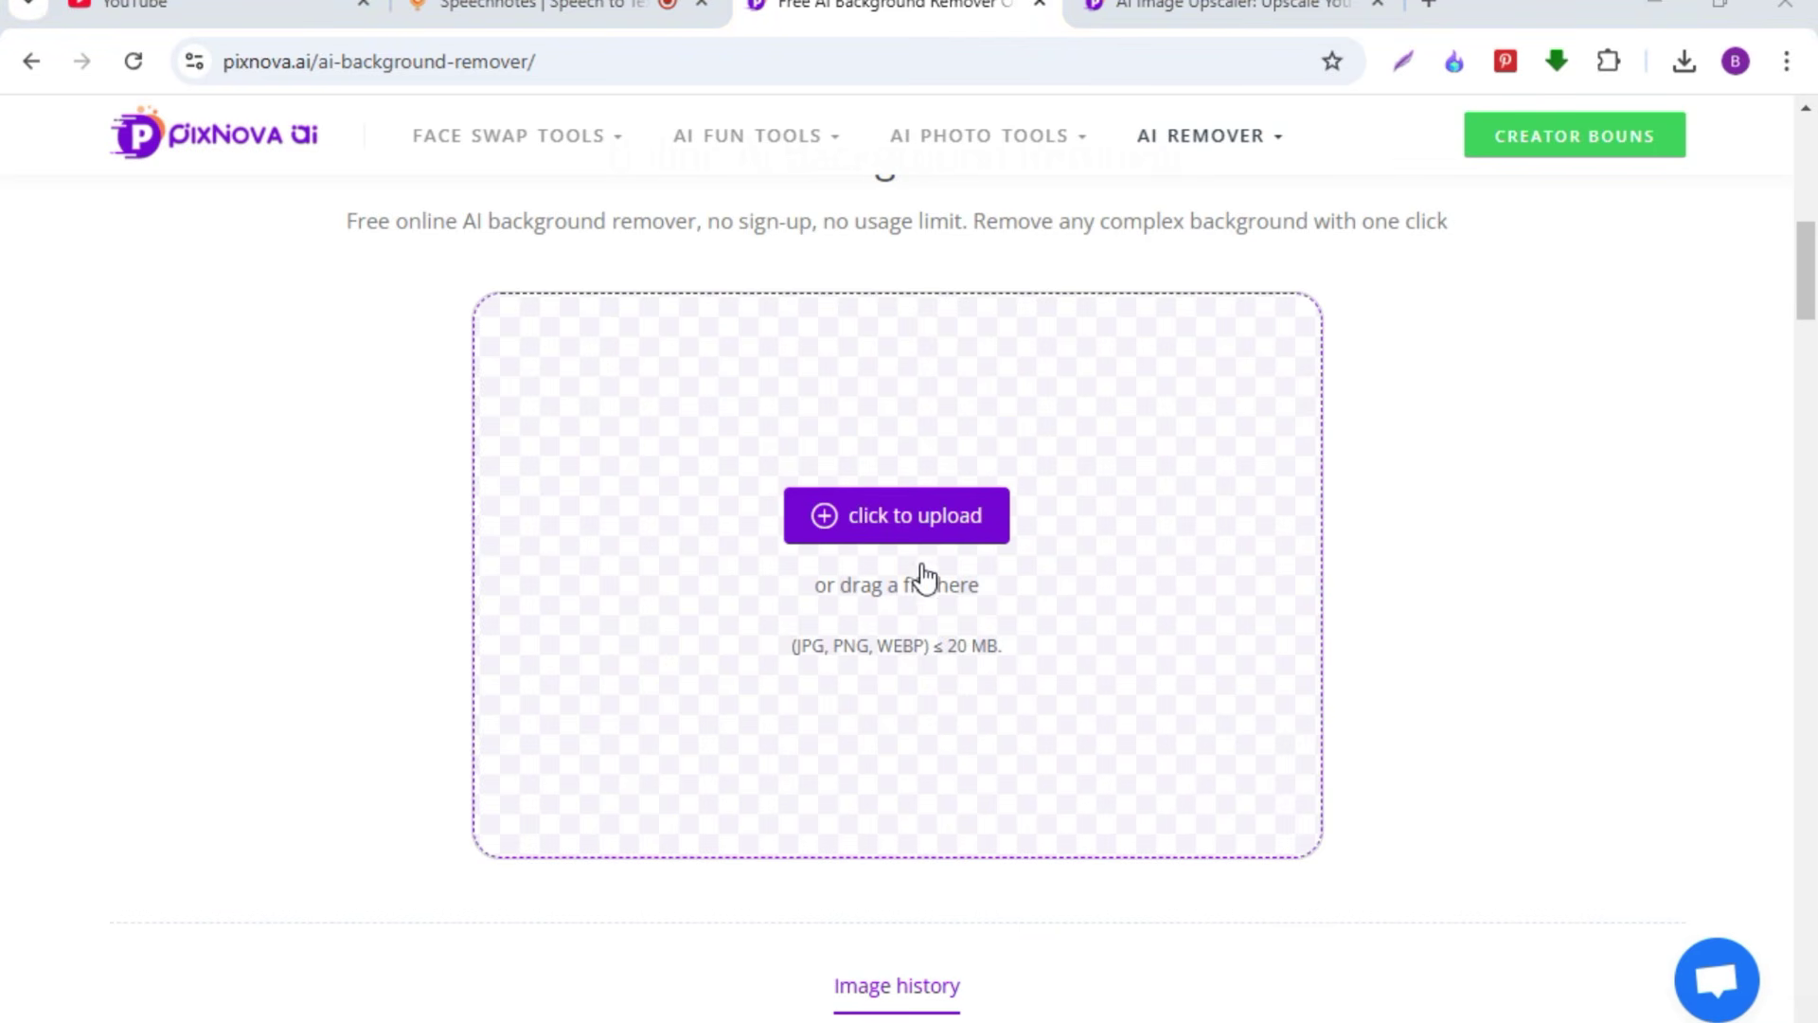
click(893, 530)
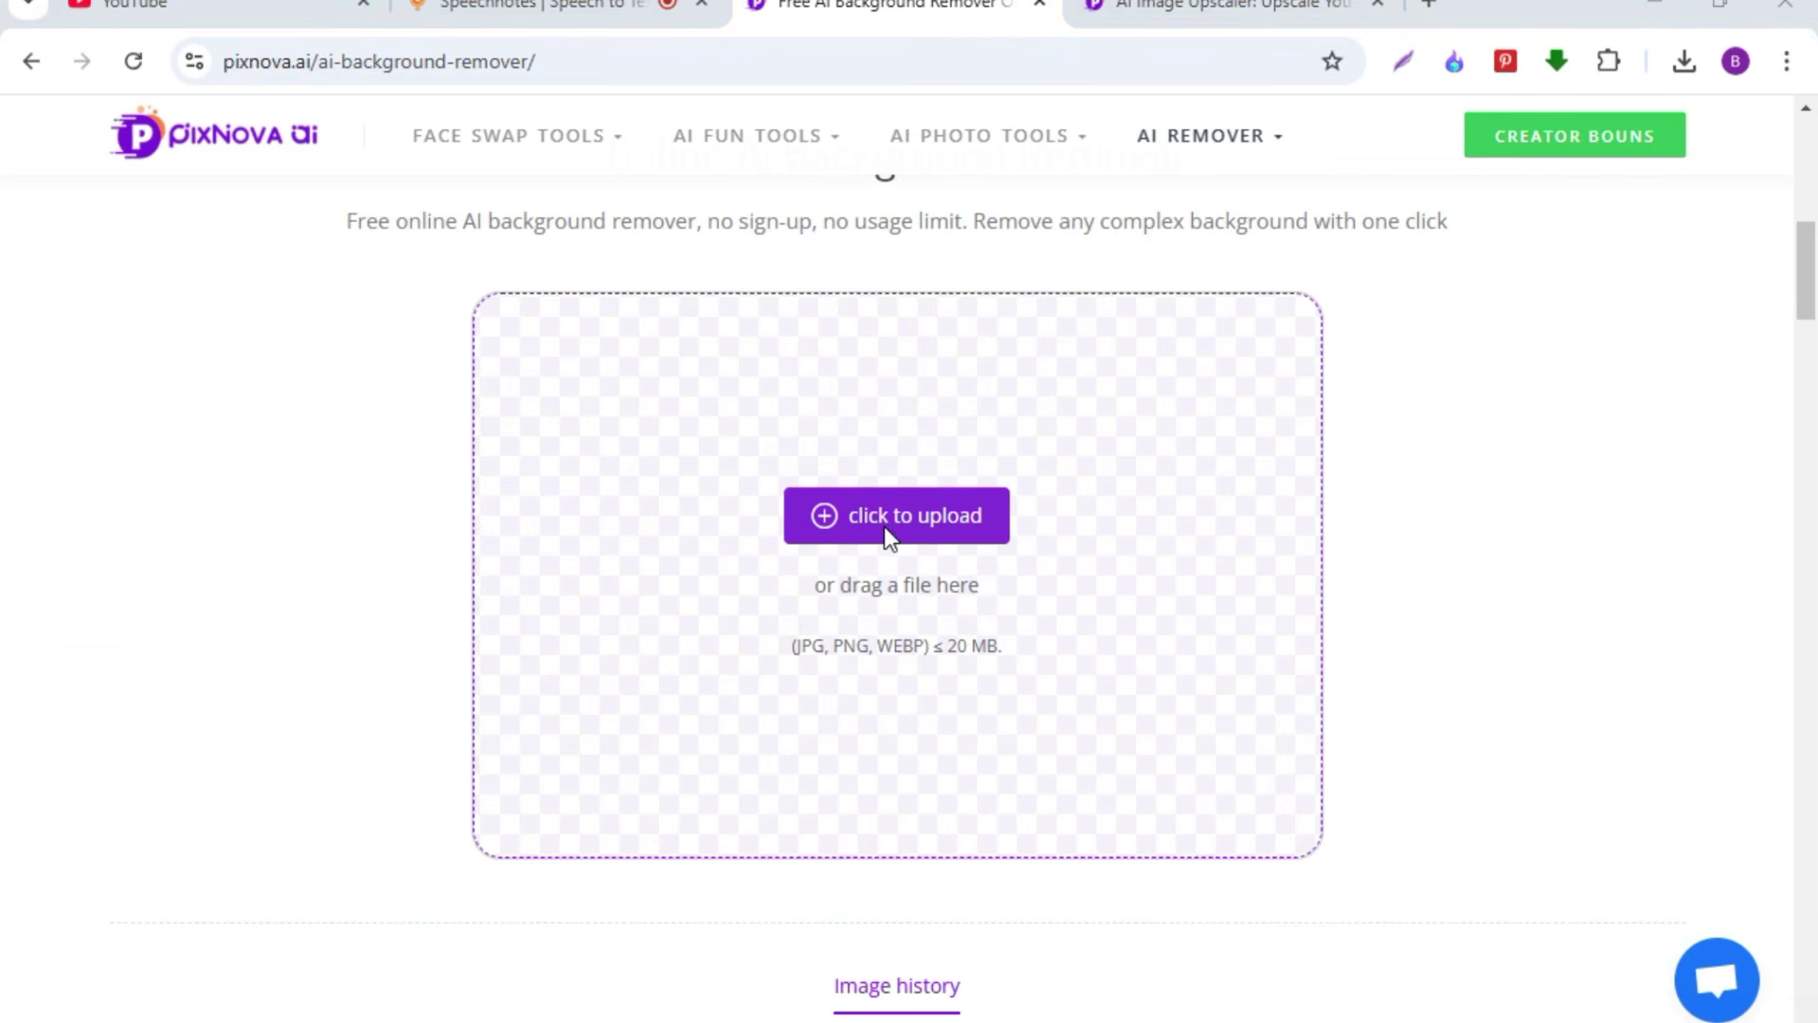
click(794, 180)
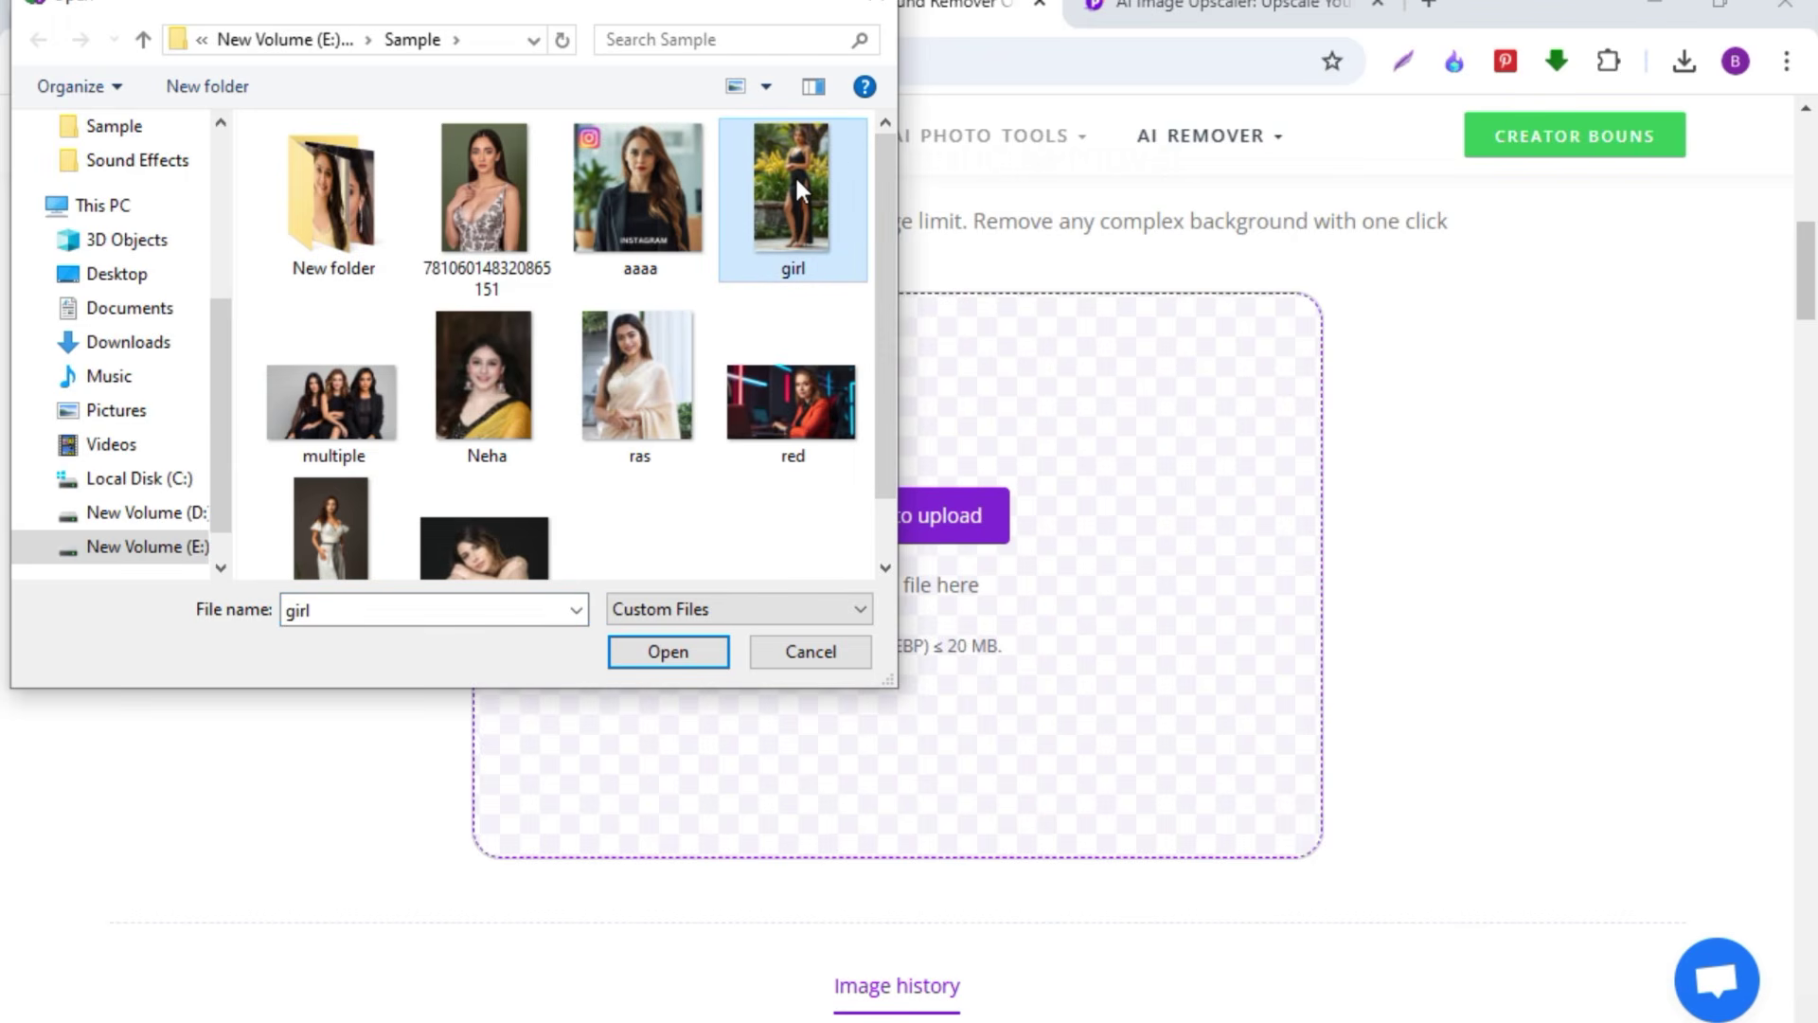
click(676, 653)
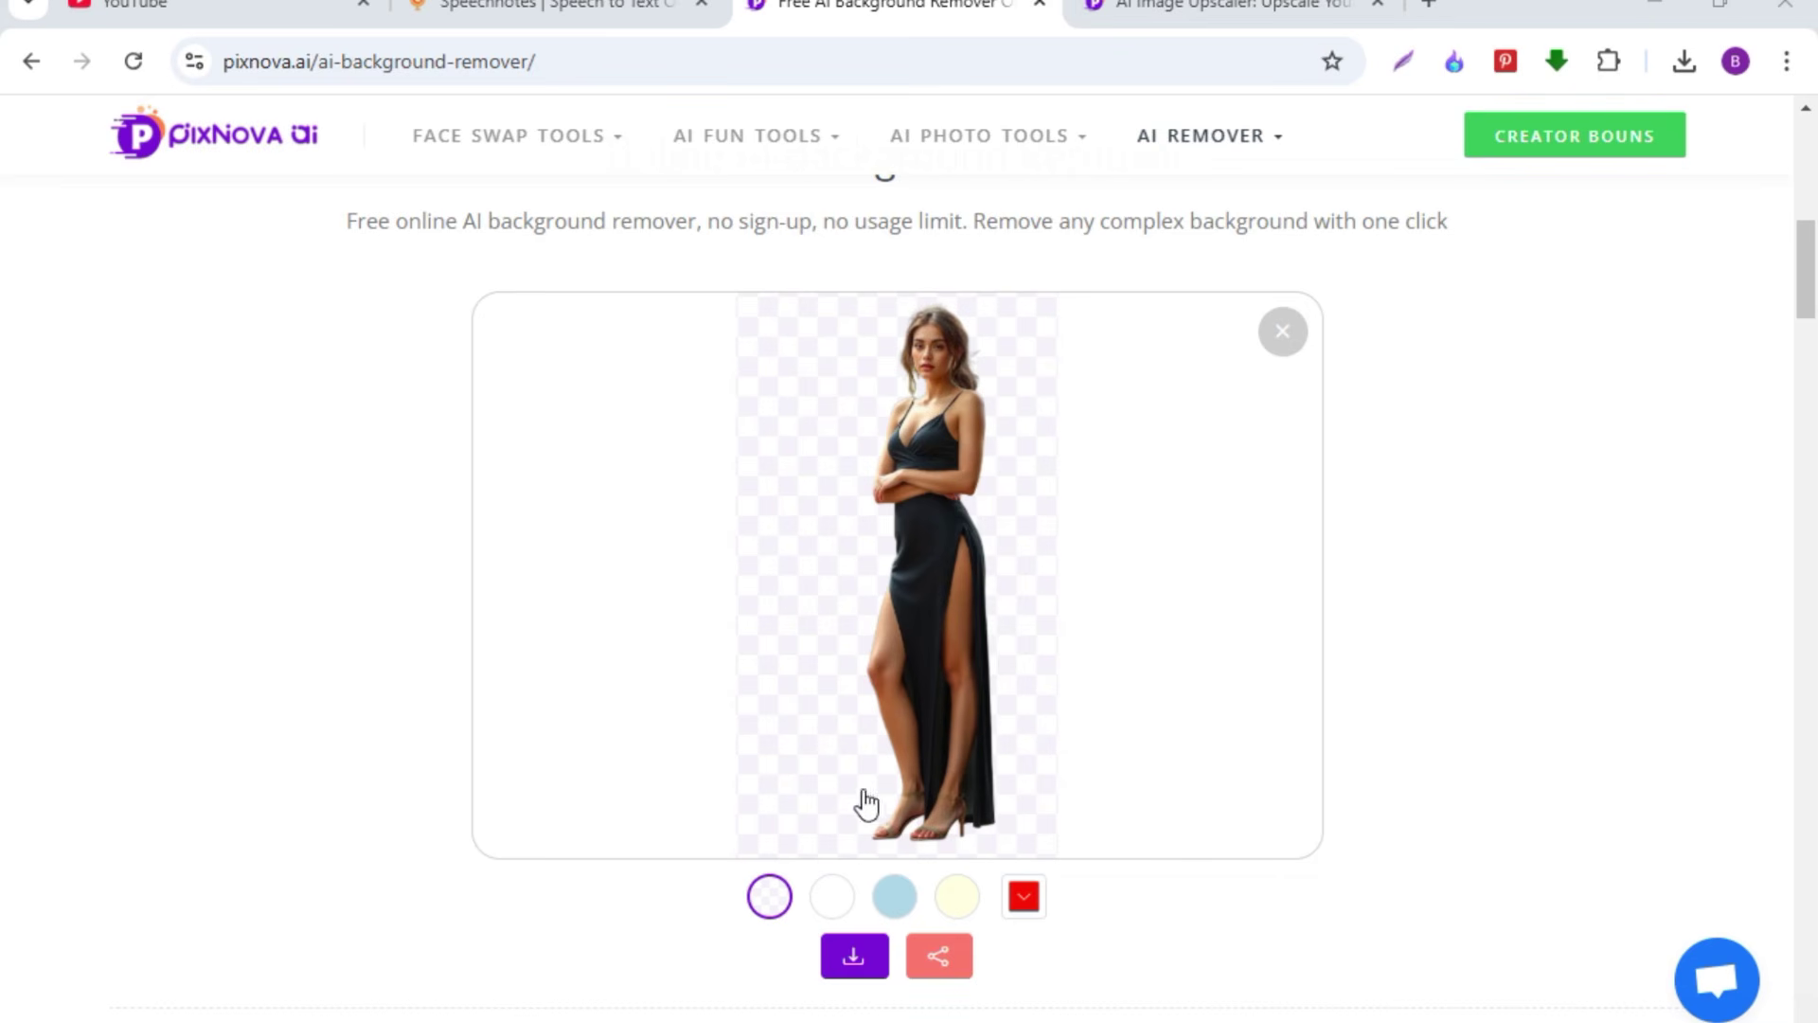
- Try the white, light blue and light yellow preset backgrounds behind the cut-out woman
click(839, 911)
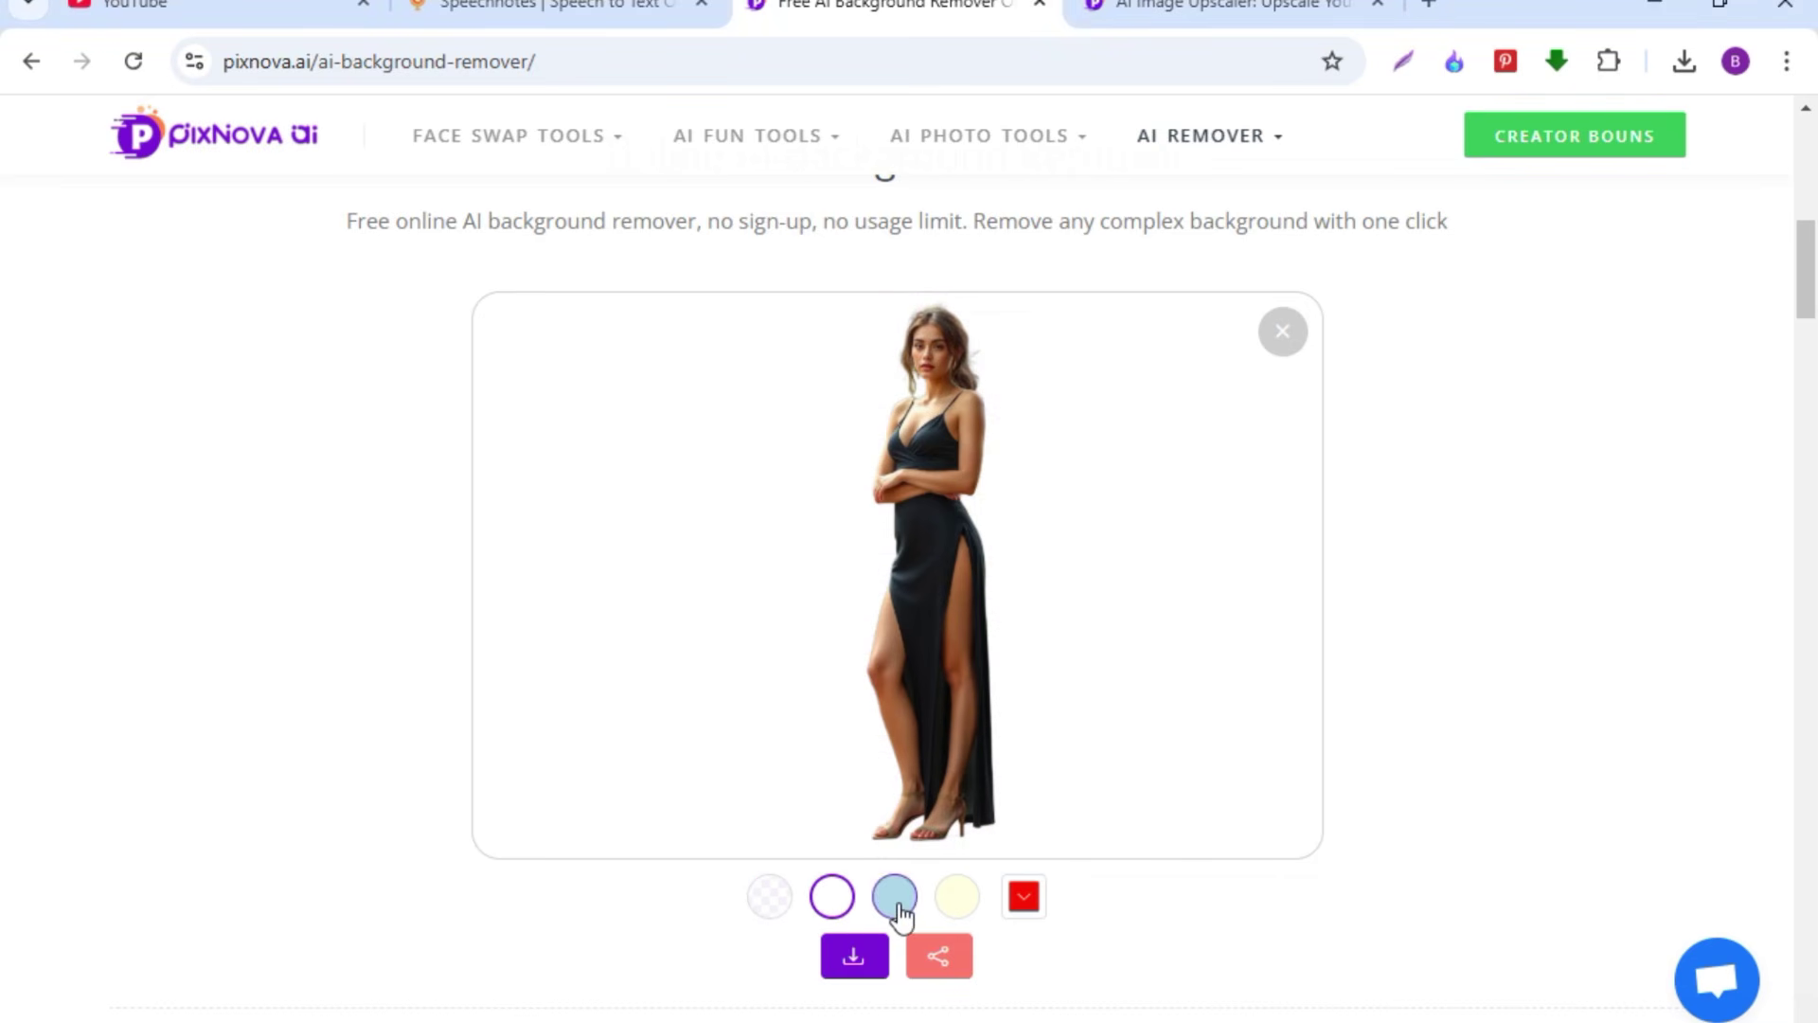
click(898, 911)
click(958, 913)
- Try a custom orange-red background and a dark brown one behind the cut-out woman
click(1023, 899)
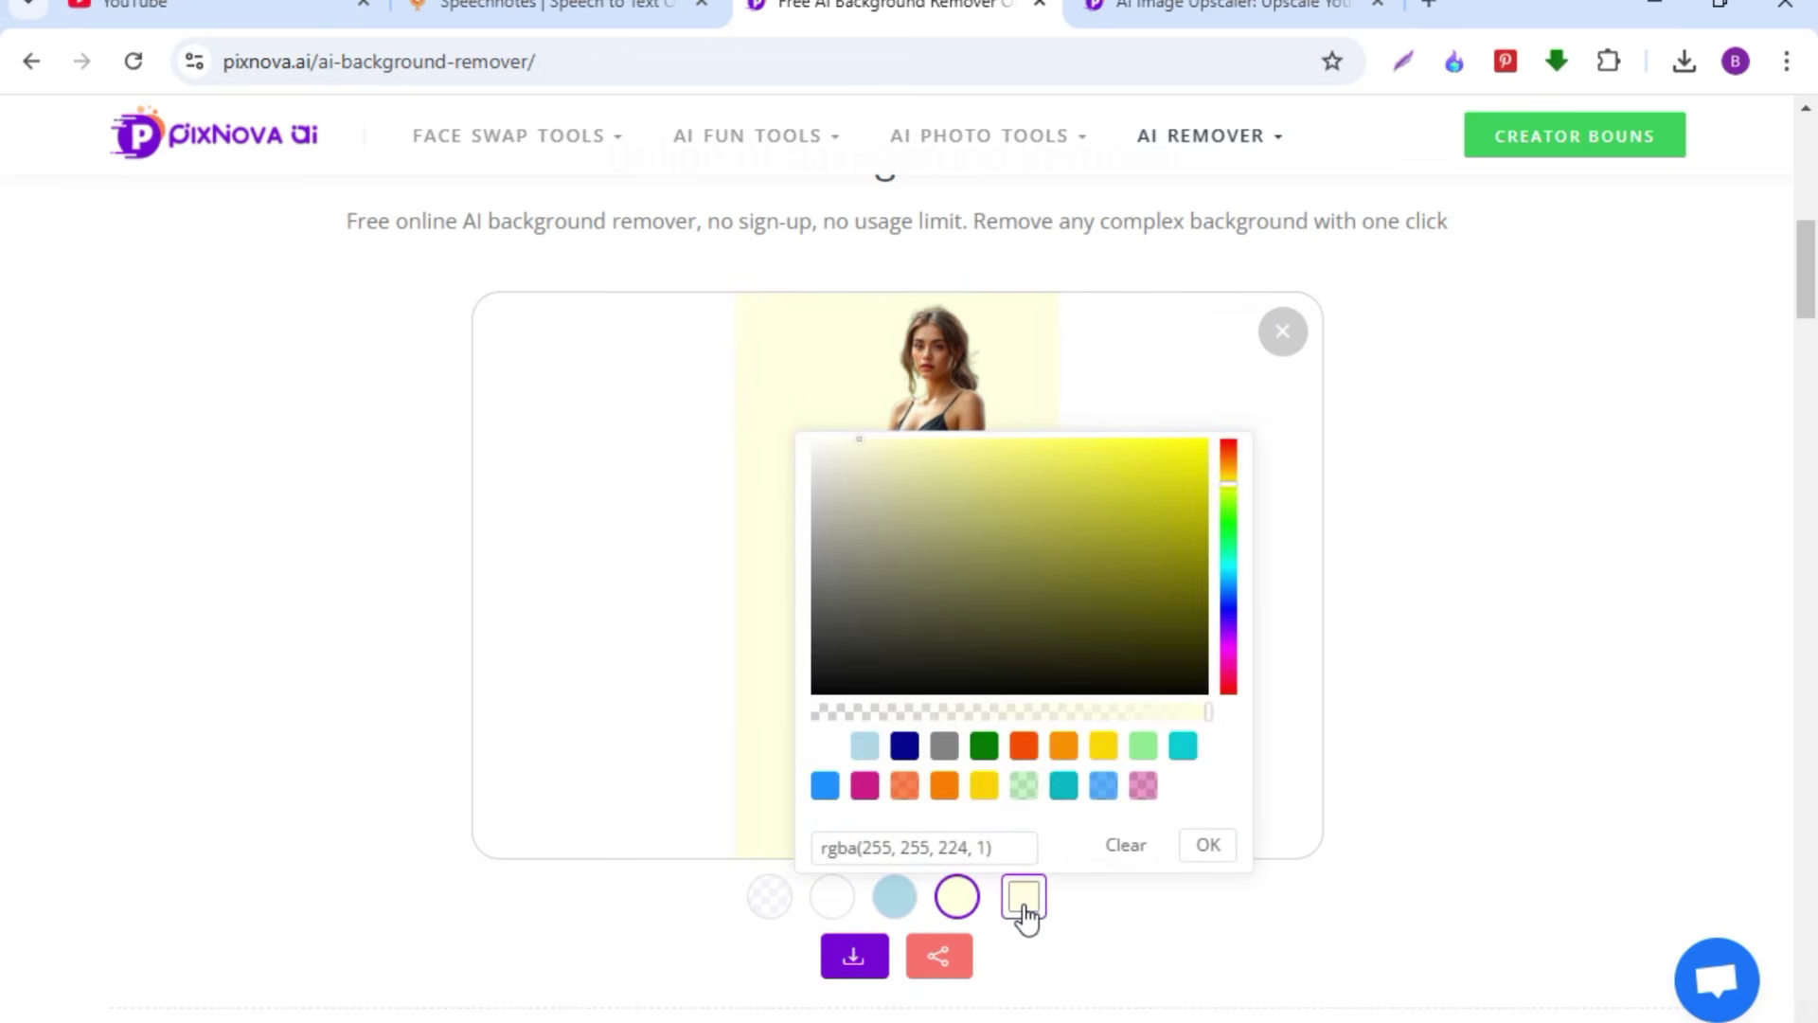
click(1081, 559)
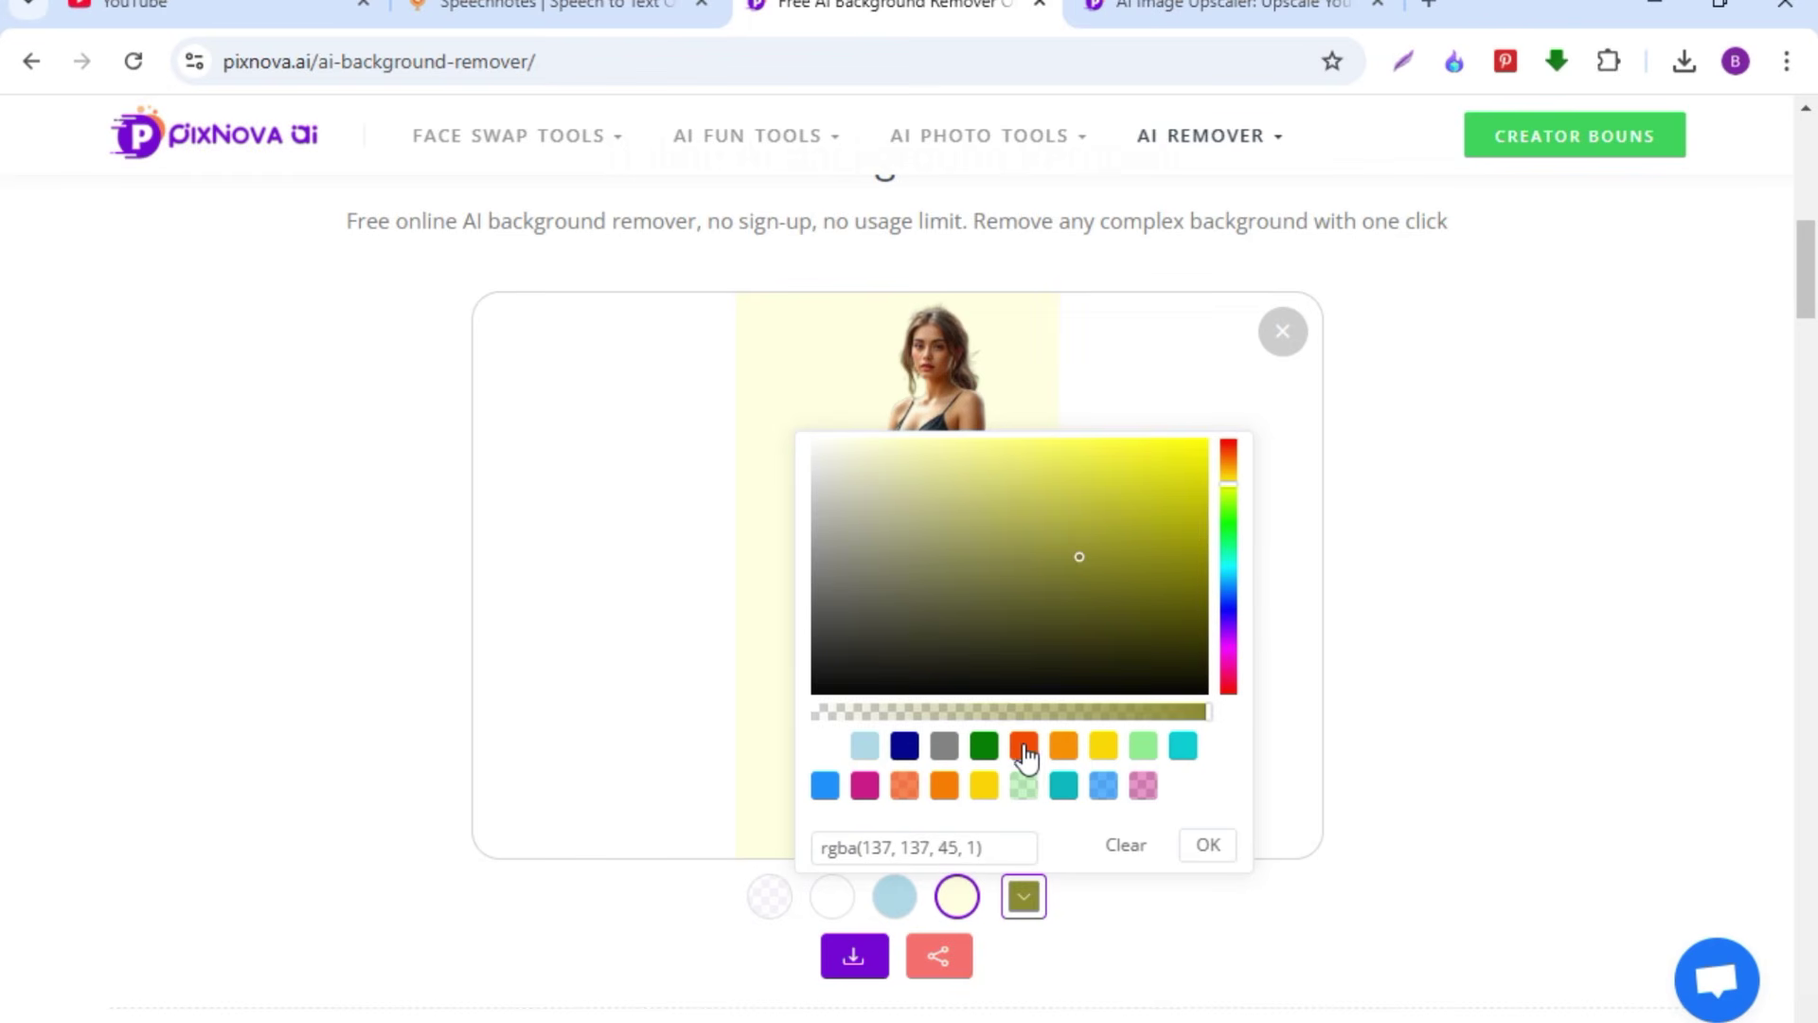
click(1023, 748)
click(1208, 844)
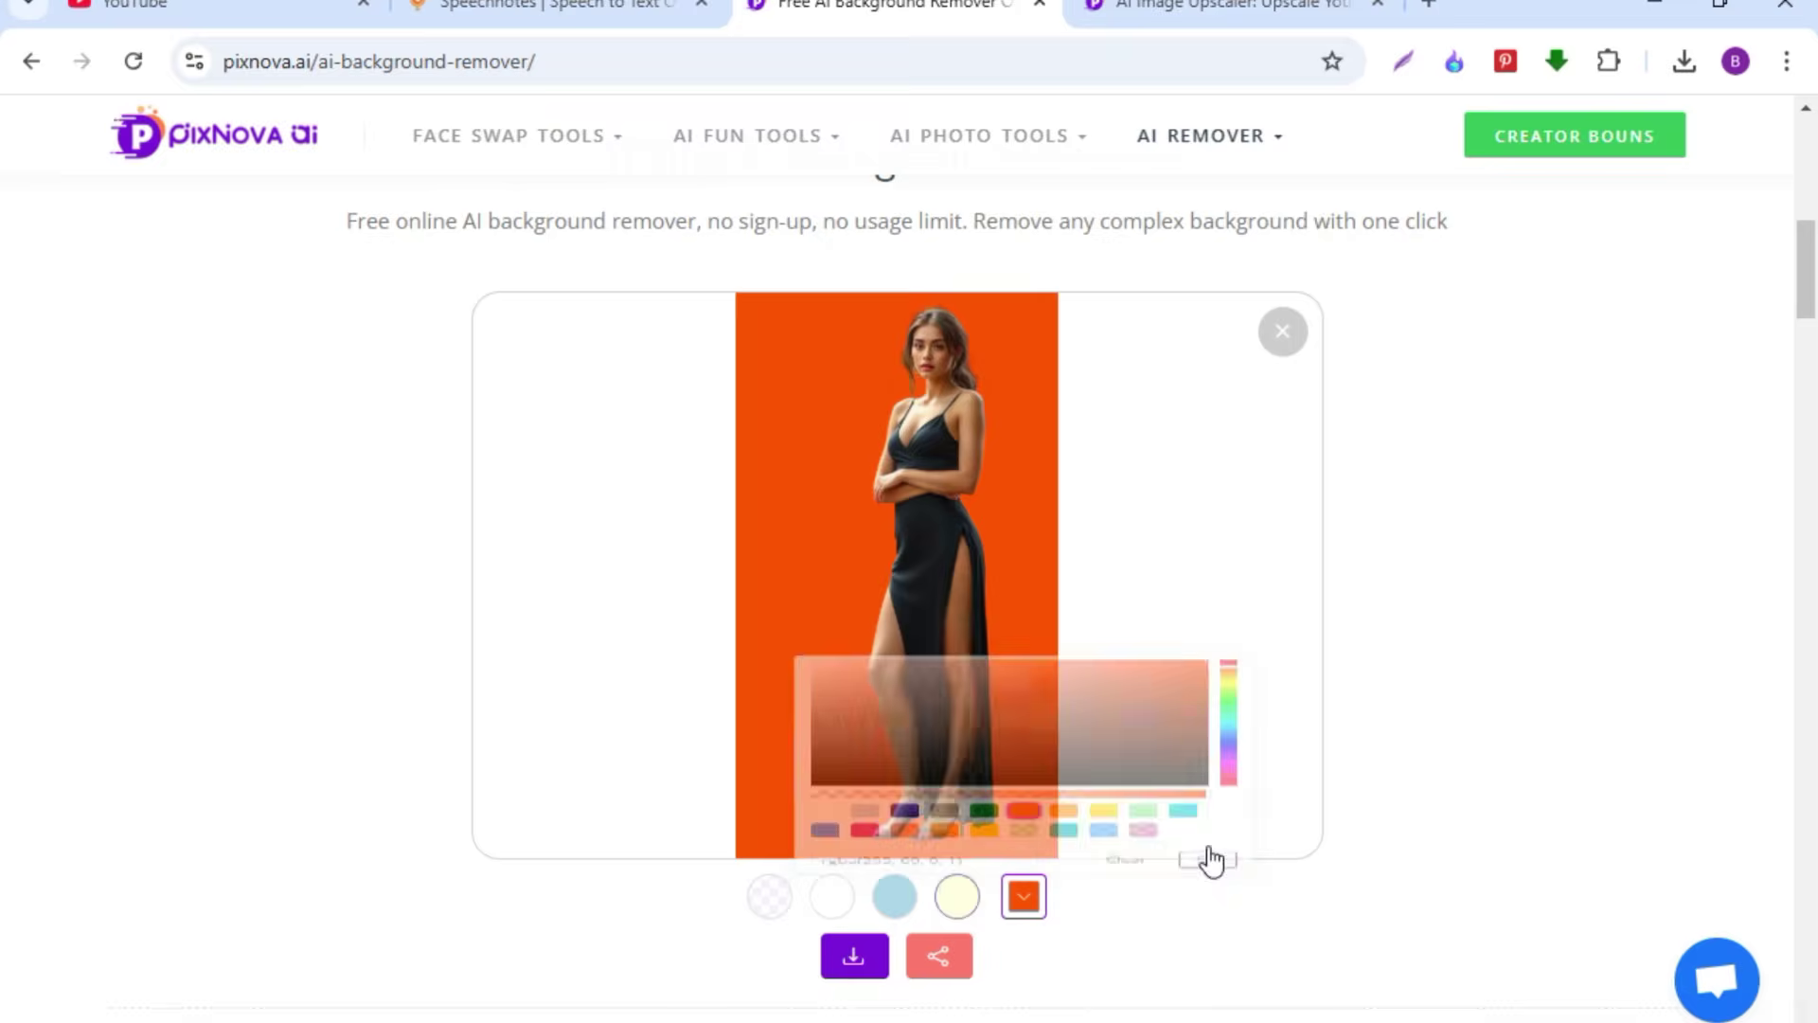
click(1023, 896)
click(1144, 663)
click(1208, 845)
- Set the custom background color to green, rgba(14, 142, 16, 1), and download the finished image
click(1024, 896)
click(1230, 542)
click(1169, 551)
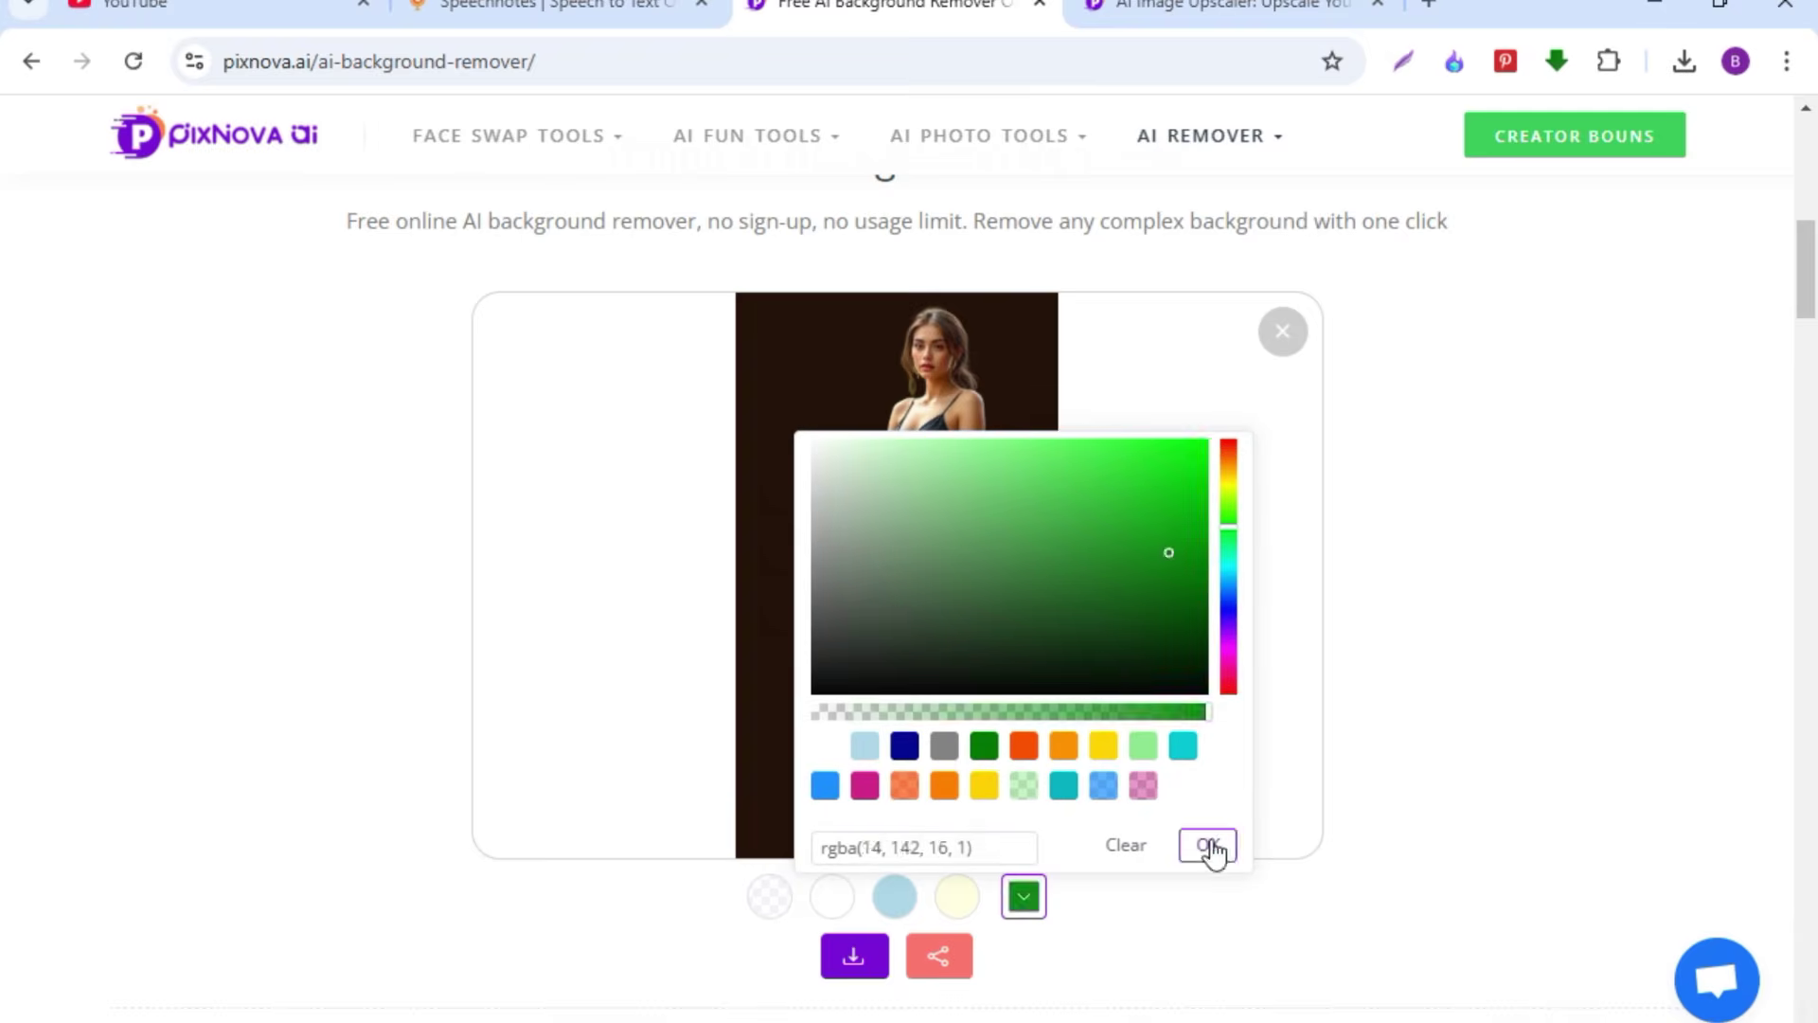
click(1208, 844)
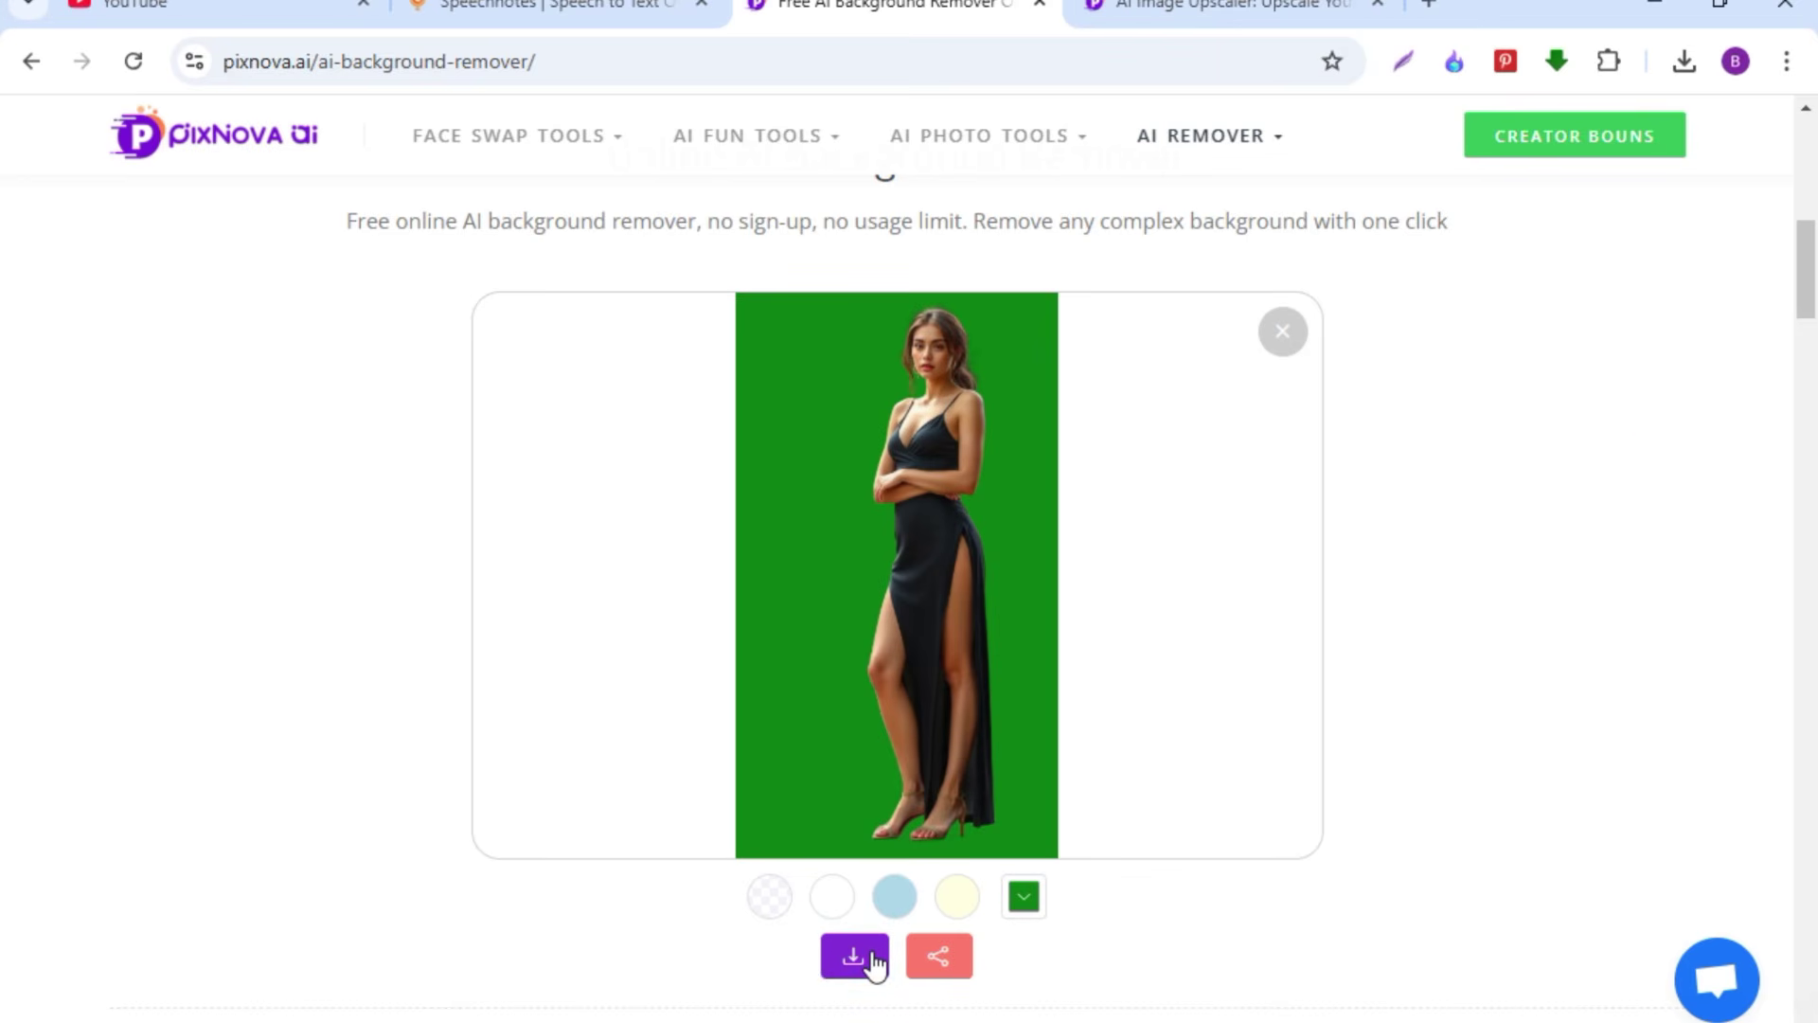
click(854, 959)
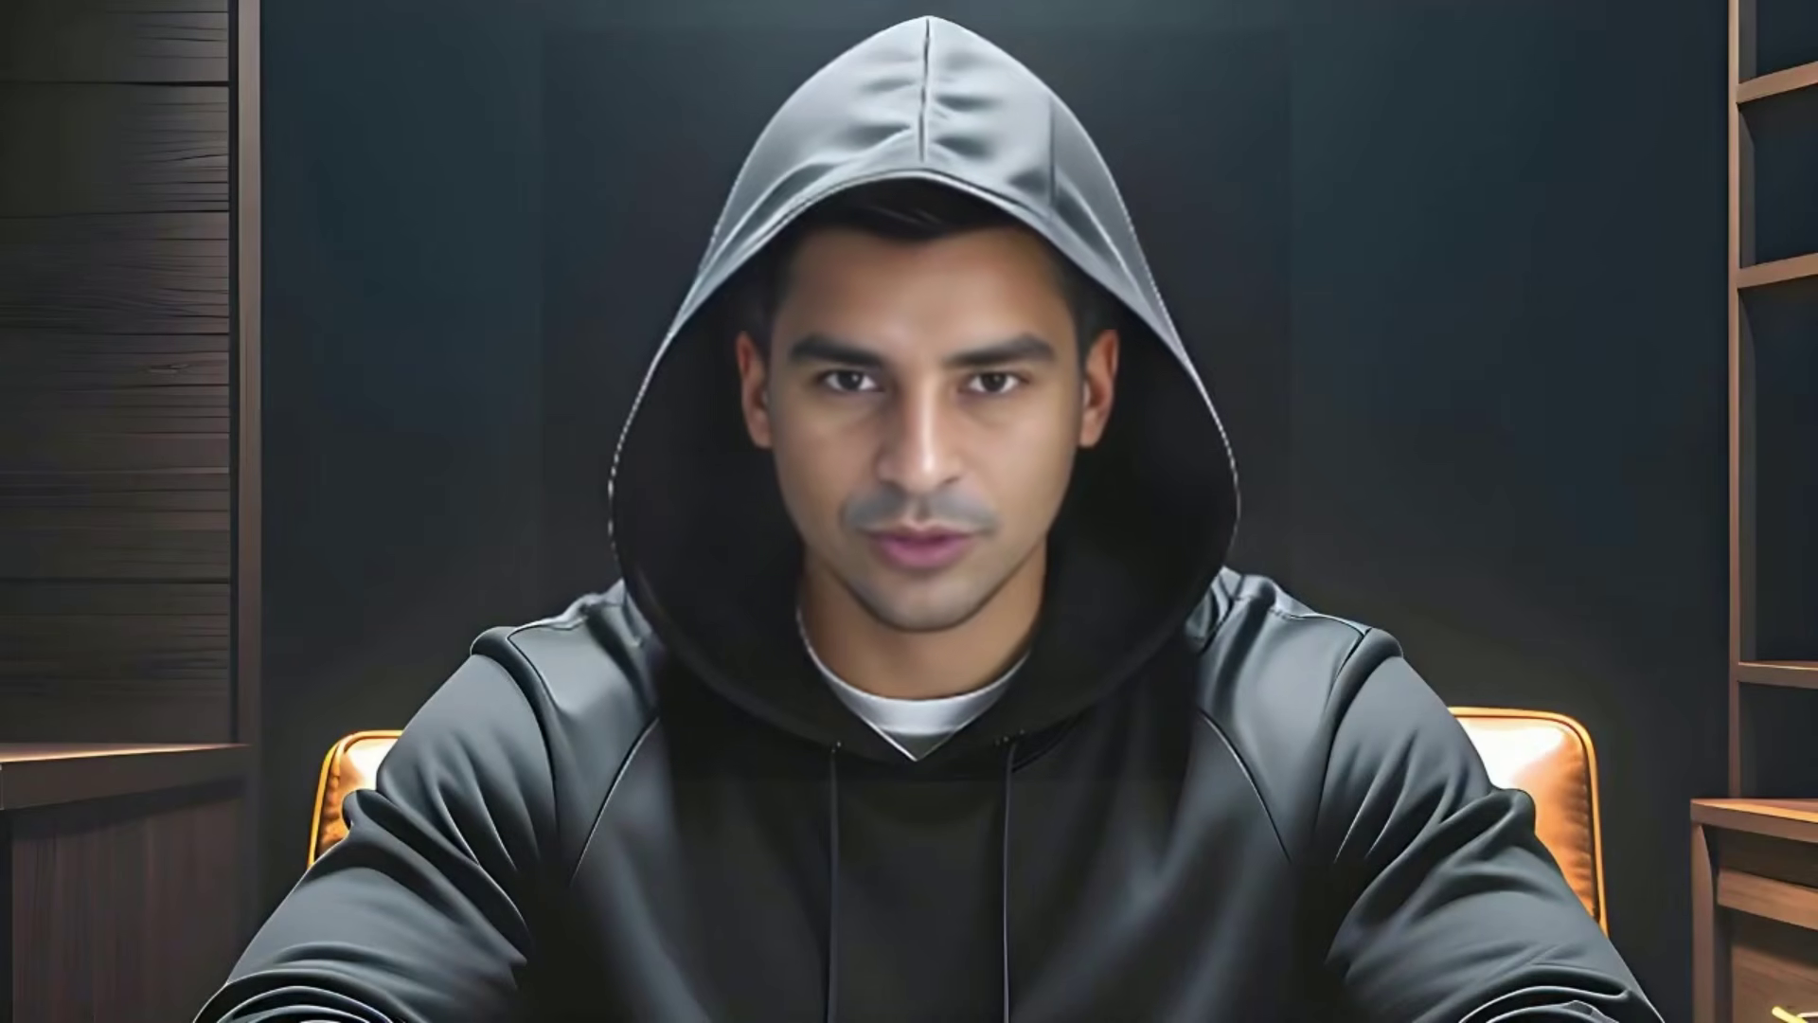